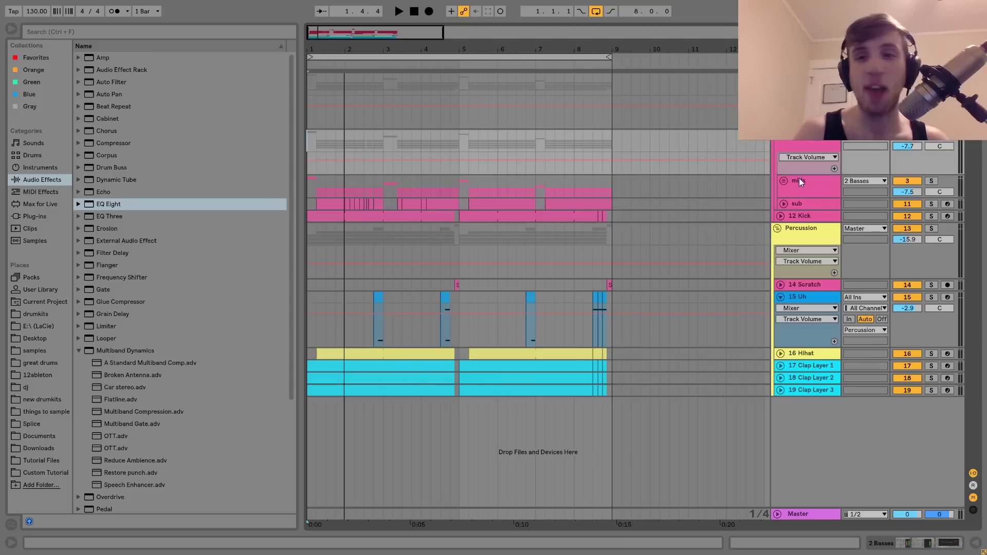
Expand the mids group, solo it and play the bass part from the beginning of the arrangement
{"action": "left_click", "coordinate": [788, 181]}
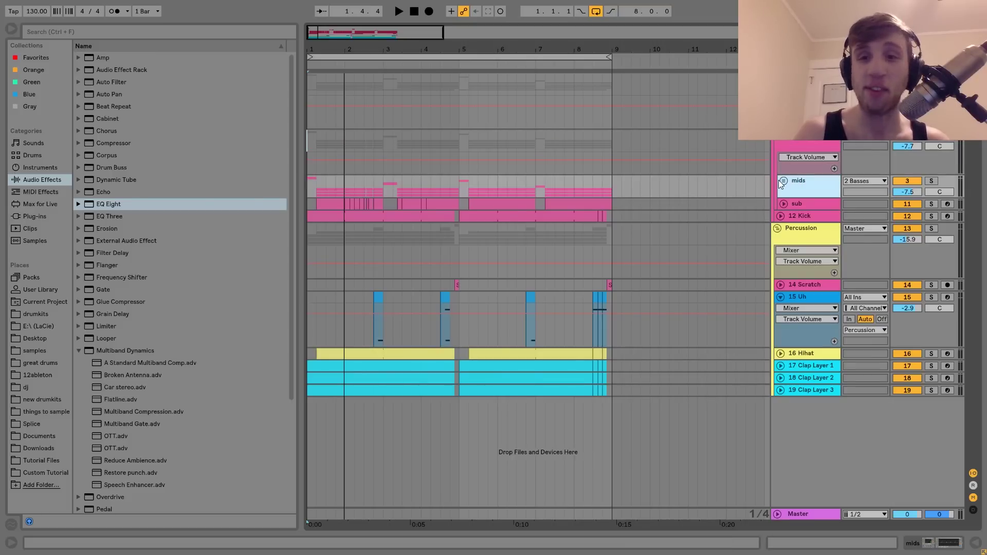
{"action": "left_click", "coordinate": [784, 181]}
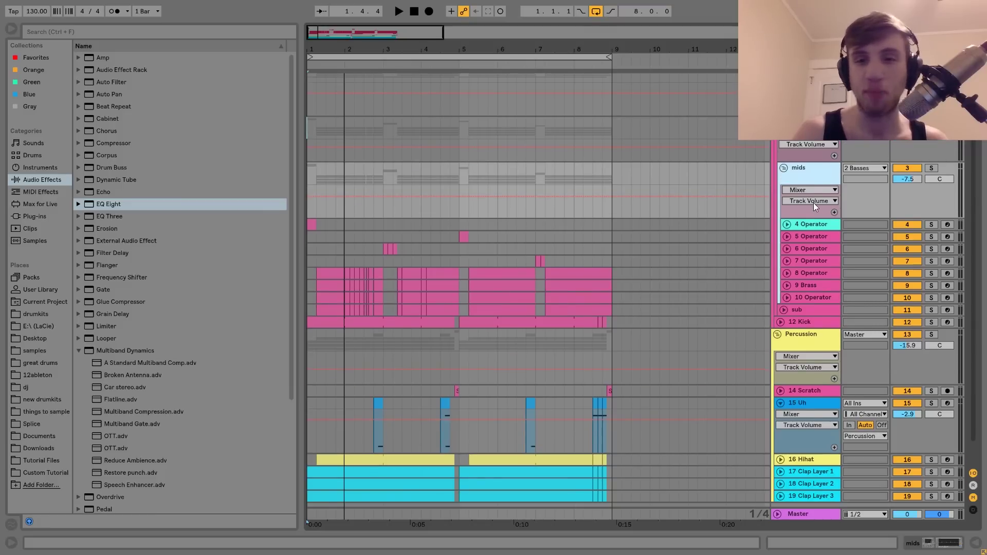
{"action": "left_click", "coordinate": [931, 169]}
{"action": "key", "text": "space"}
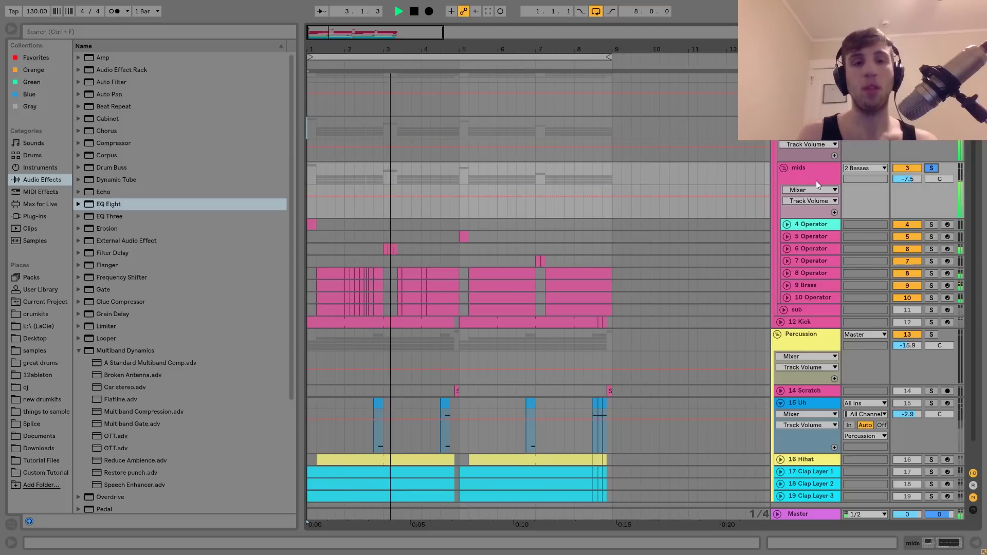
{"action": "key", "text": "space"}
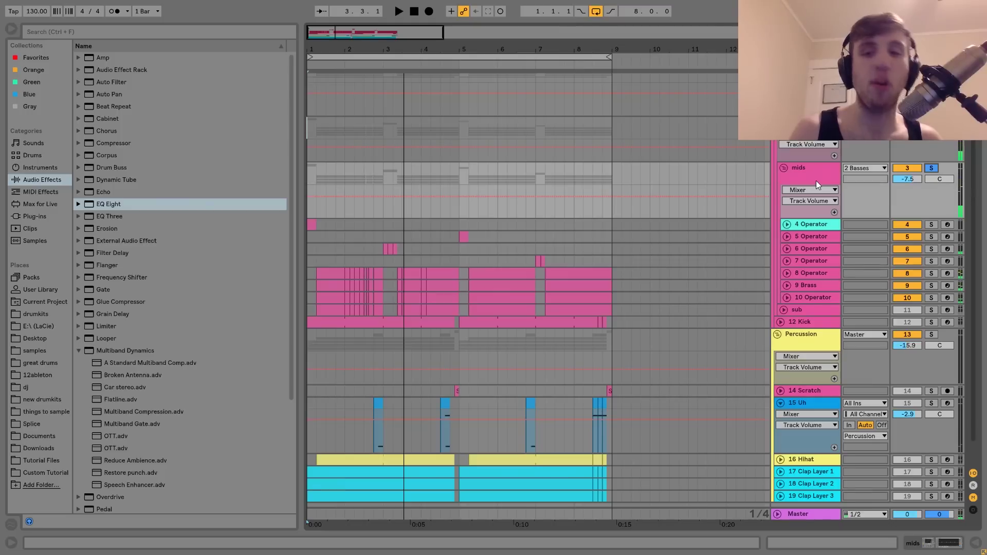
{"action": "key", "text": "space"}
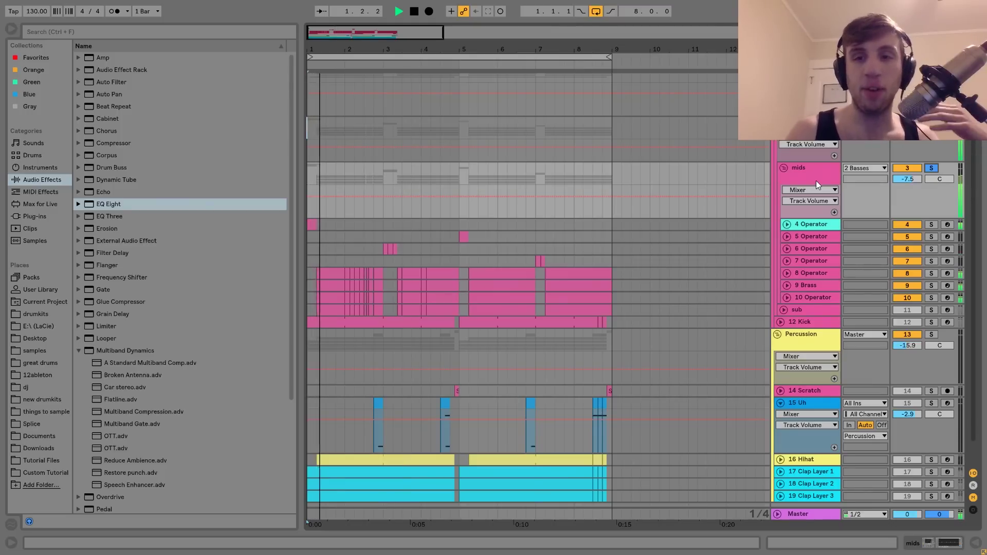
{"action": "key", "text": "space"}
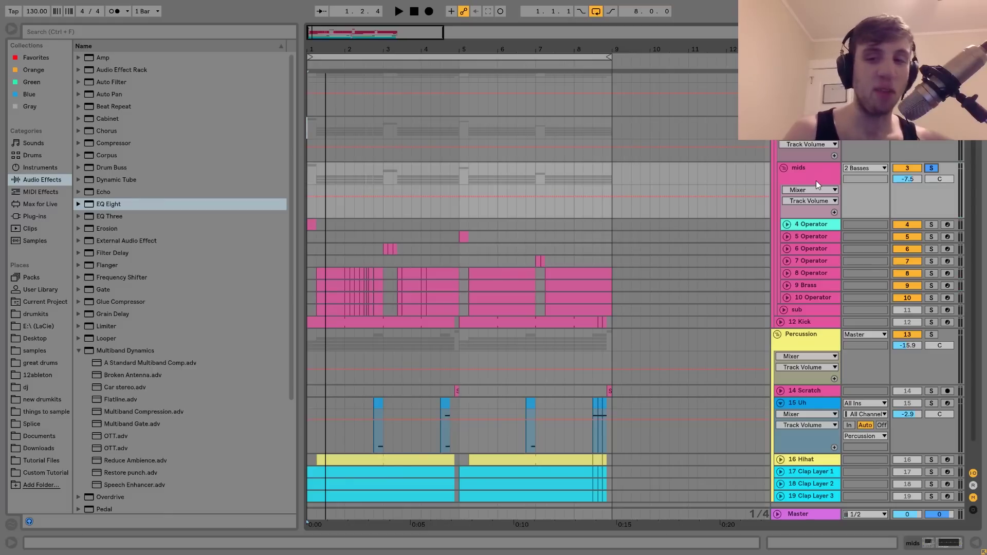
{"action": "key", "text": "space"}
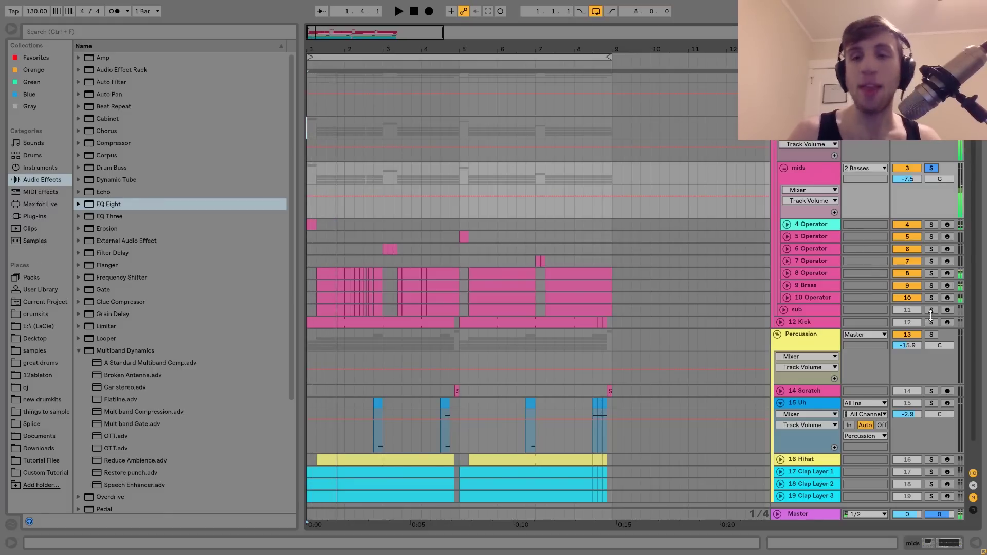
Solo the sub track in place of the mids group and listen to its opening bar
{"action": "left_click", "coordinate": [932, 310]}
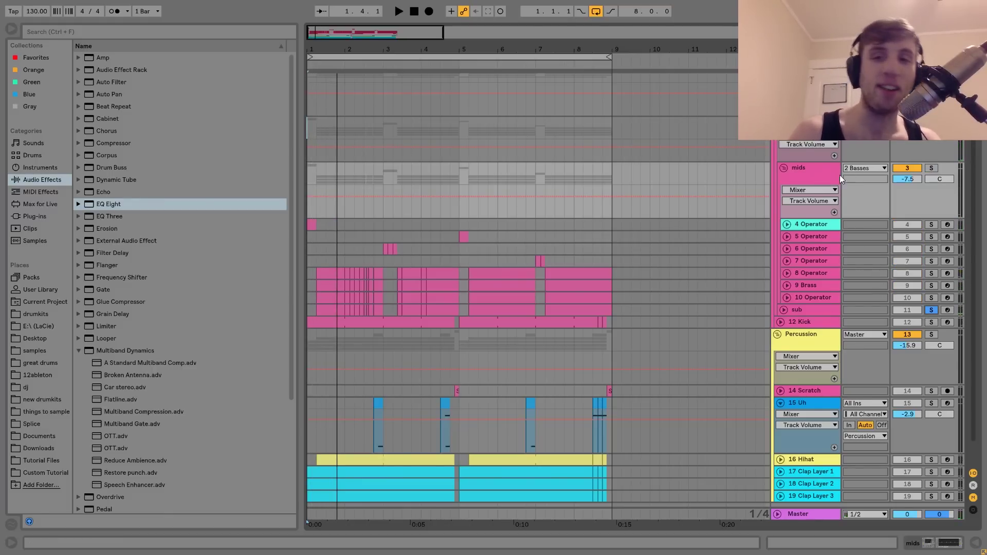
{"action": "left_click", "coordinate": [807, 154]}
{"action": "left_click", "coordinate": [807, 181]}
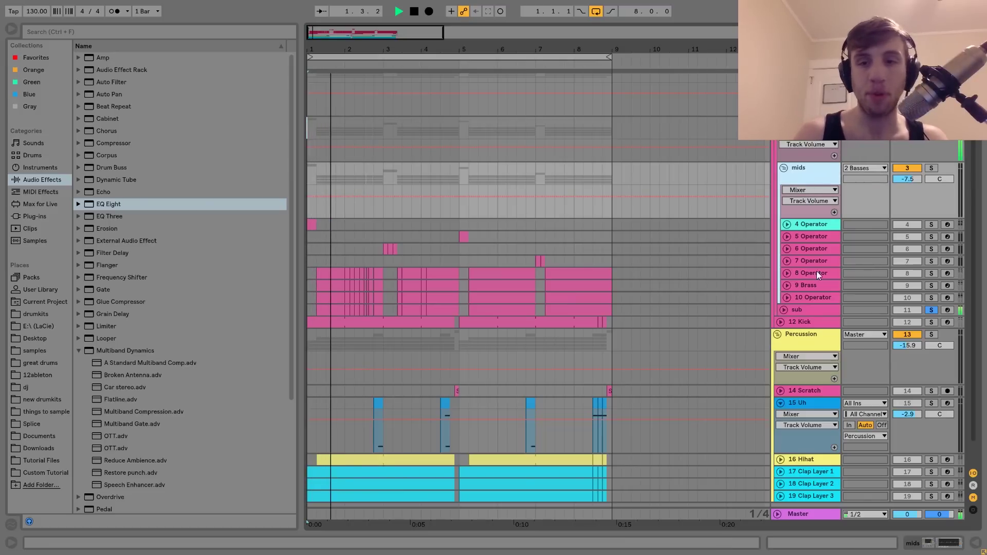
{"action": "left_click", "coordinate": [806, 310]}
{"action": "key", "text": "space"}
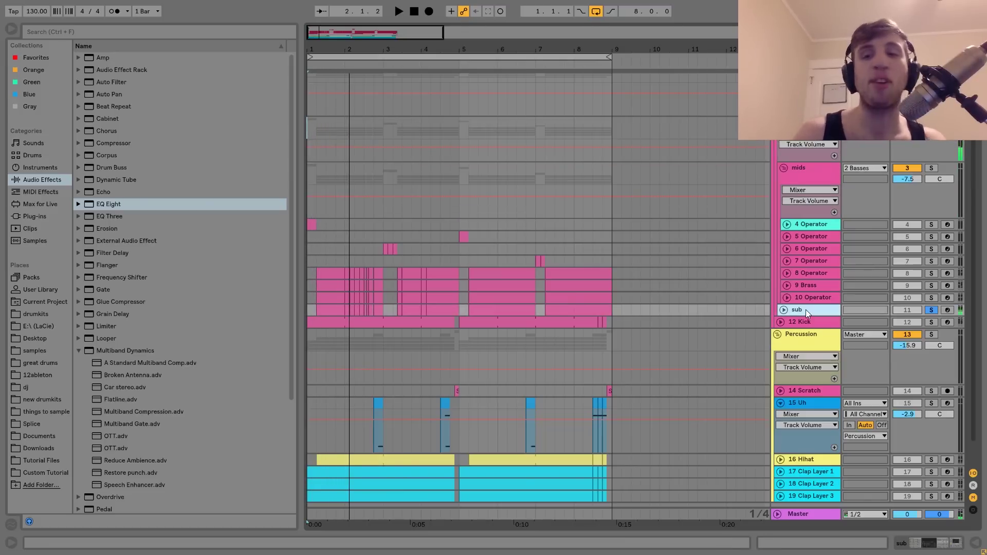
Add the mids group to the soloed sub track and play both together
{"action": "left_click", "coordinate": [932, 168]}
{"action": "key", "text": "space"}
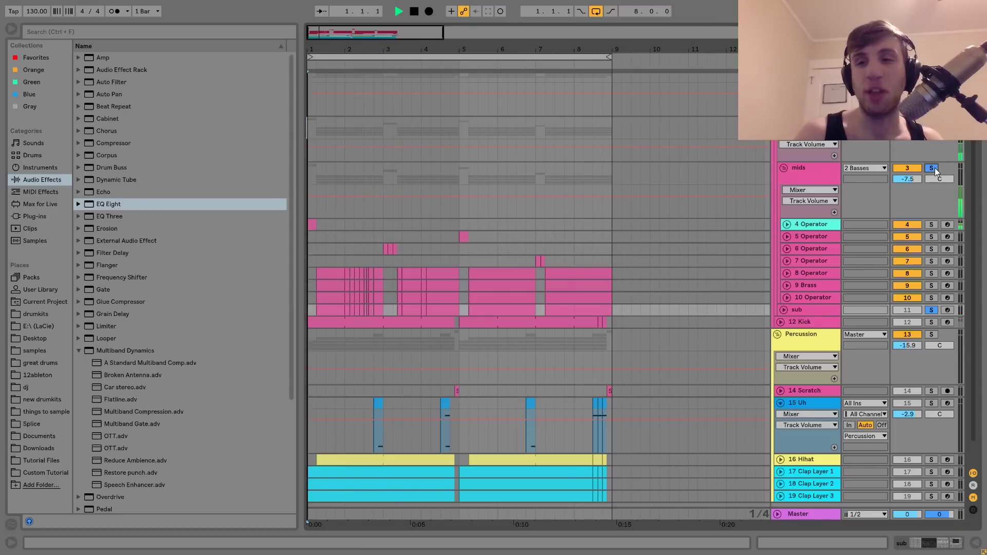
{"action": "key", "text": "space"}
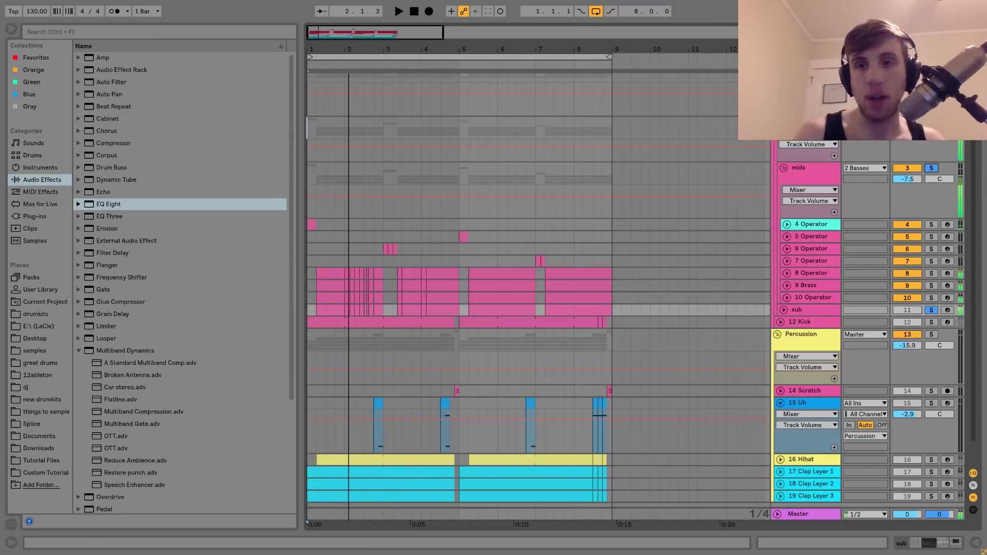
Show the 4 Operator track's devices, solo the track and play its opening clip
{"action": "left_click", "coordinate": [874, 128]}
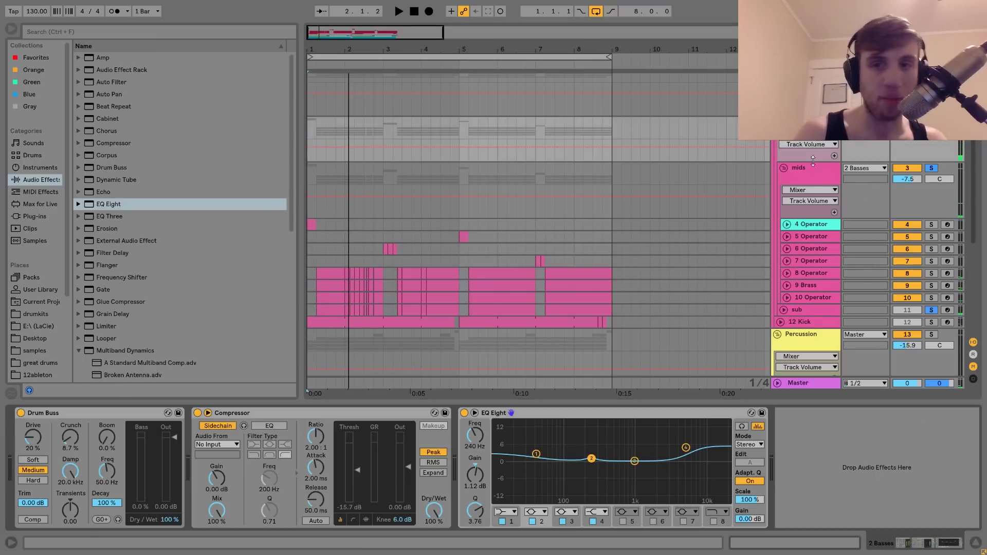
{"action": "left_click", "coordinate": [808, 172]}
{"action": "left_click", "coordinate": [816, 224]}
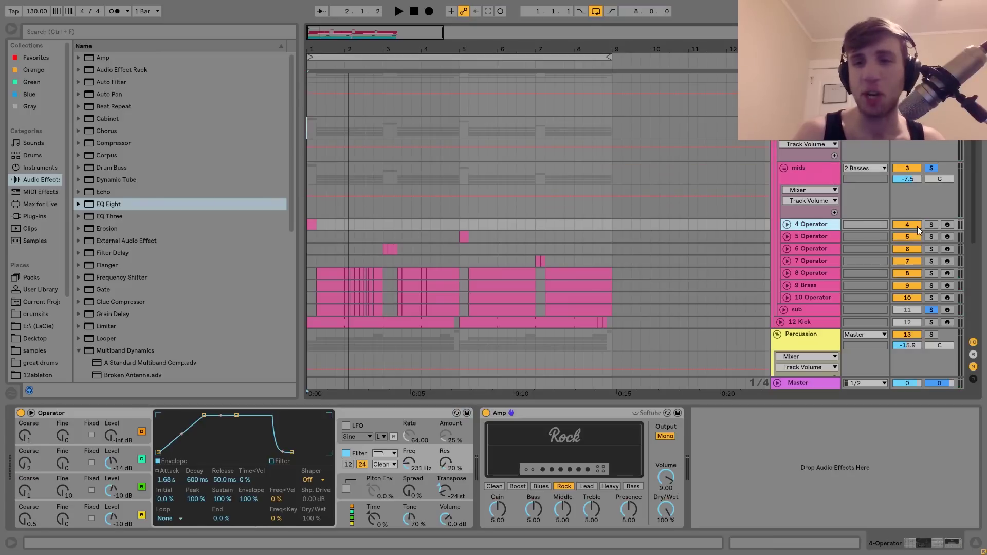
{"action": "key", "text": "s"}
{"action": "left_click", "coordinate": [312, 224]}
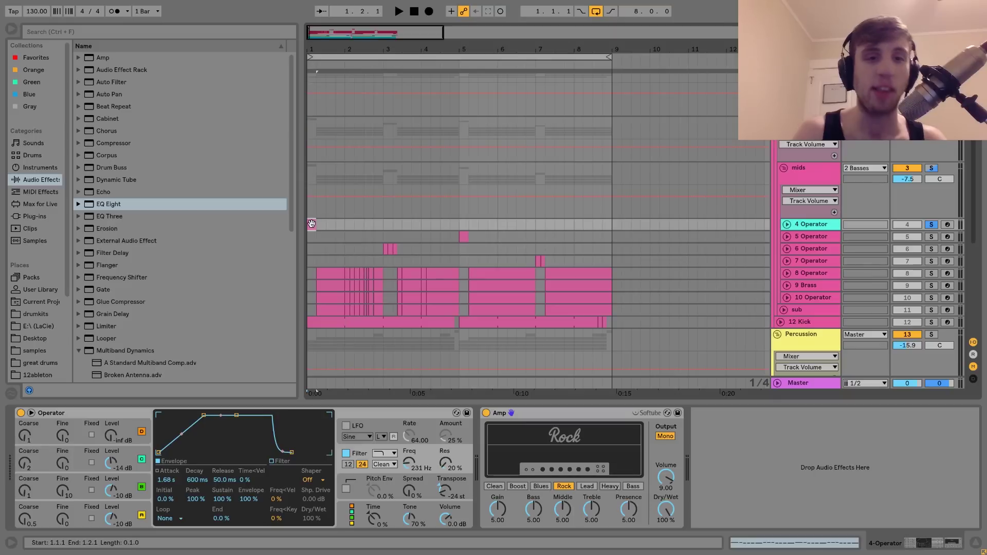
{"action": "key", "text": "space"}
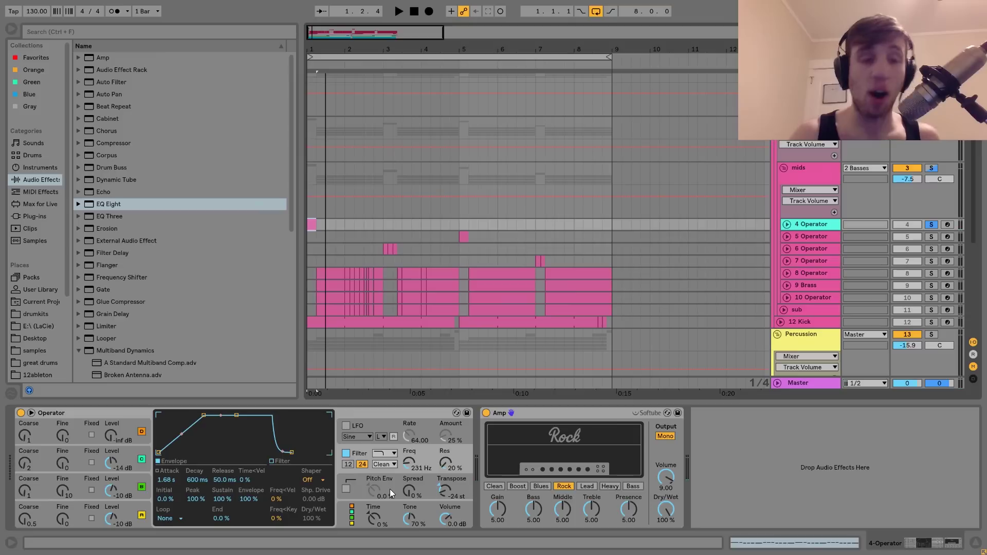
Examine the settings of oscillators A, C and B in the 4 Operator track's Operator
{"action": "left_click", "coordinate": [73, 415]}
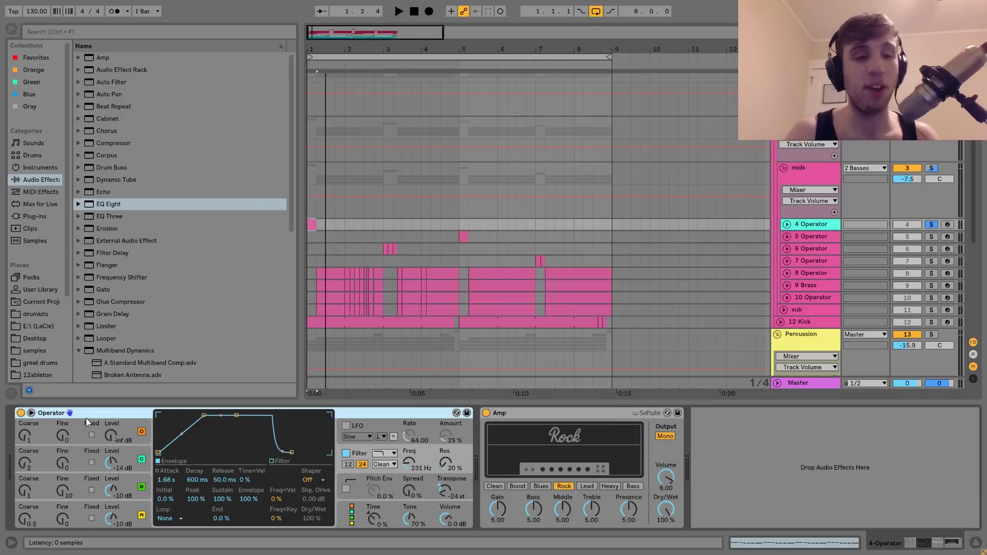
{"action": "left_click", "coordinate": [137, 516]}
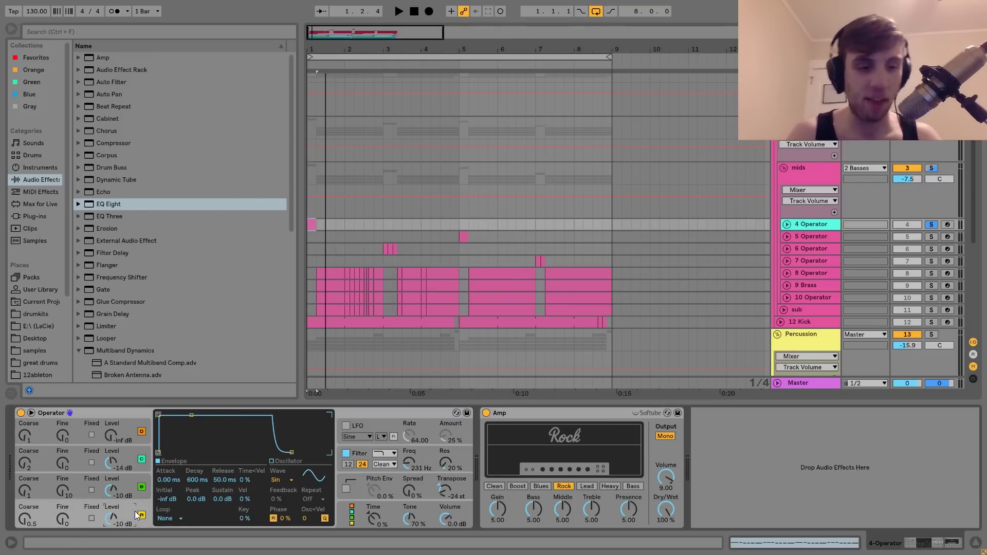
{"action": "left_click", "coordinate": [127, 484]}
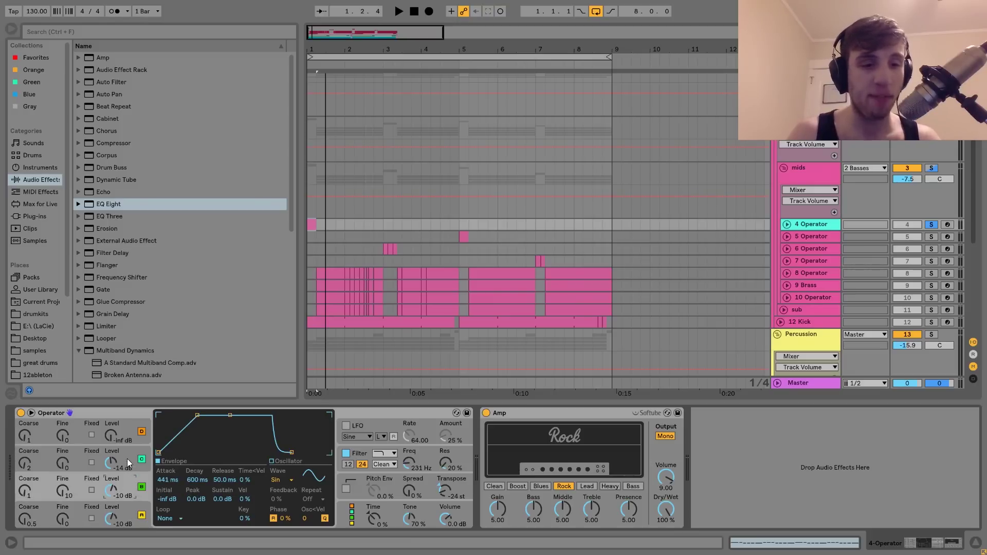
{"action": "left_click", "coordinate": [128, 458]}
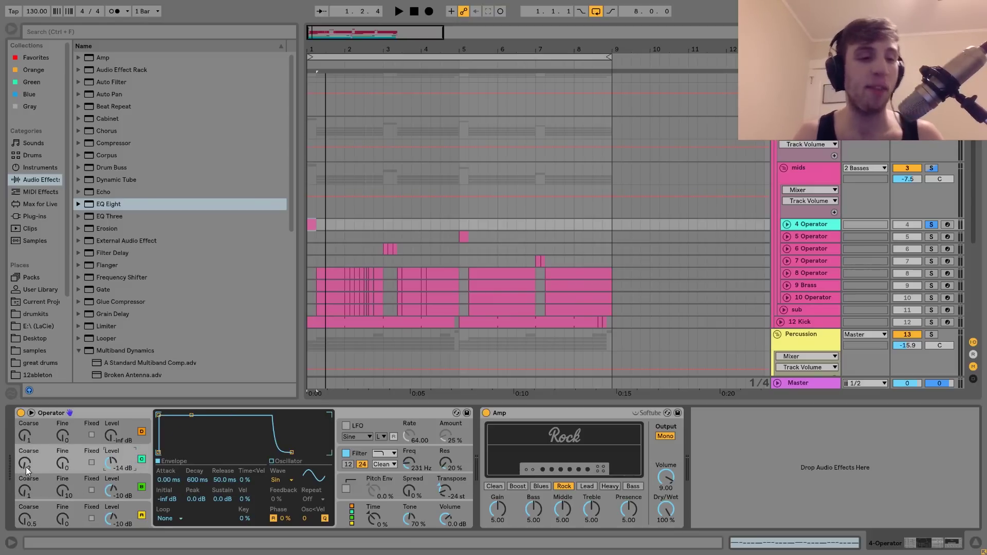
{"action": "left_click", "coordinate": [62, 493]}
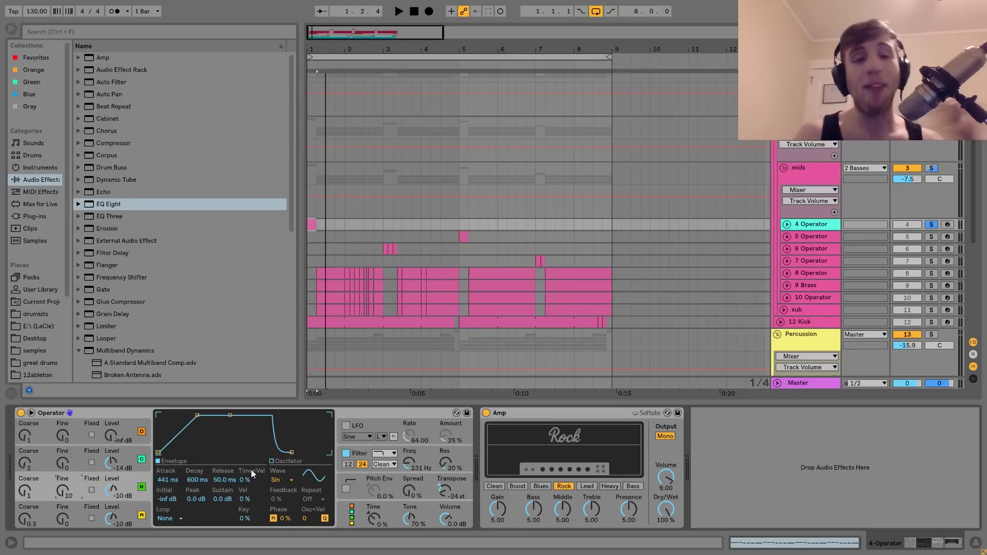
Show the filter envelope in the 4 Operator track's Operator and play the opening bass sound
{"action": "left_click", "coordinate": [362, 447]}
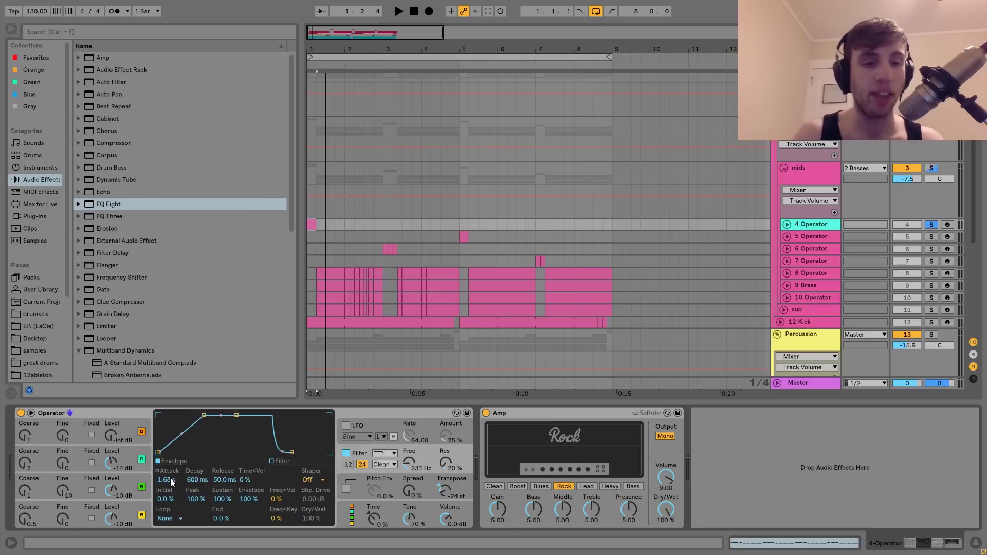
{"action": "key", "text": "space"}
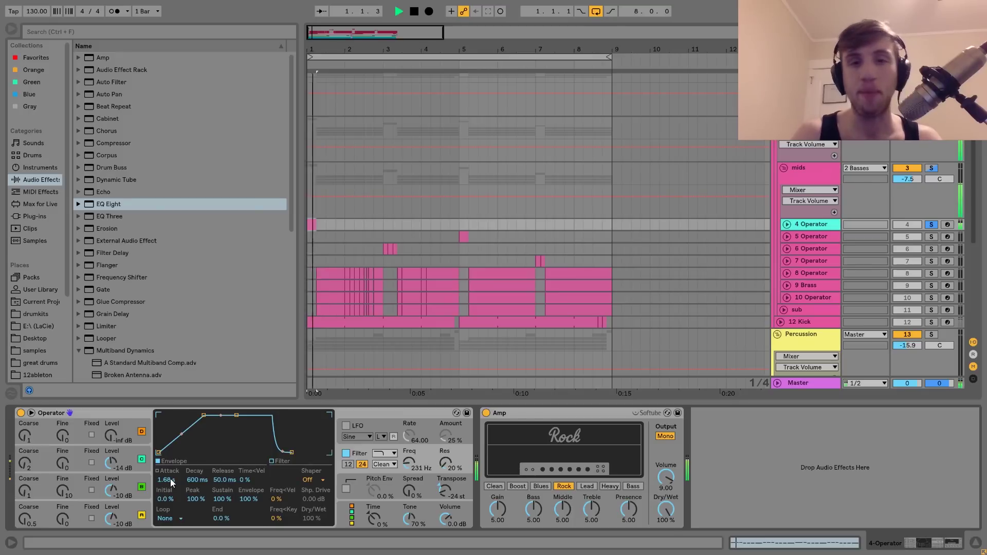
{"action": "key", "text": "space"}
{"action": "key", "text": "space"}
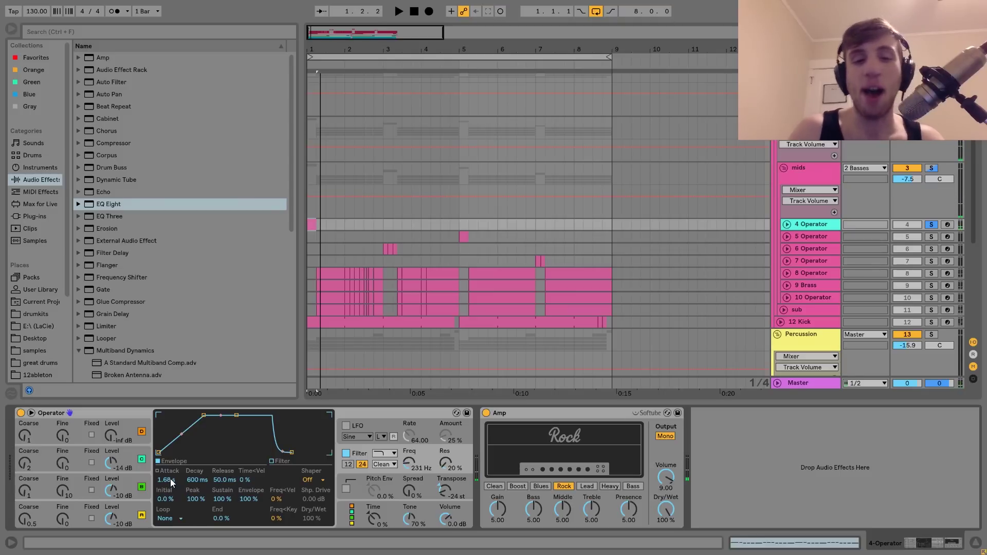
Compare the 4 Operator sound with the Amp effect bypassed and enabled, leaving the effect on
{"action": "left_click", "coordinate": [501, 411]}
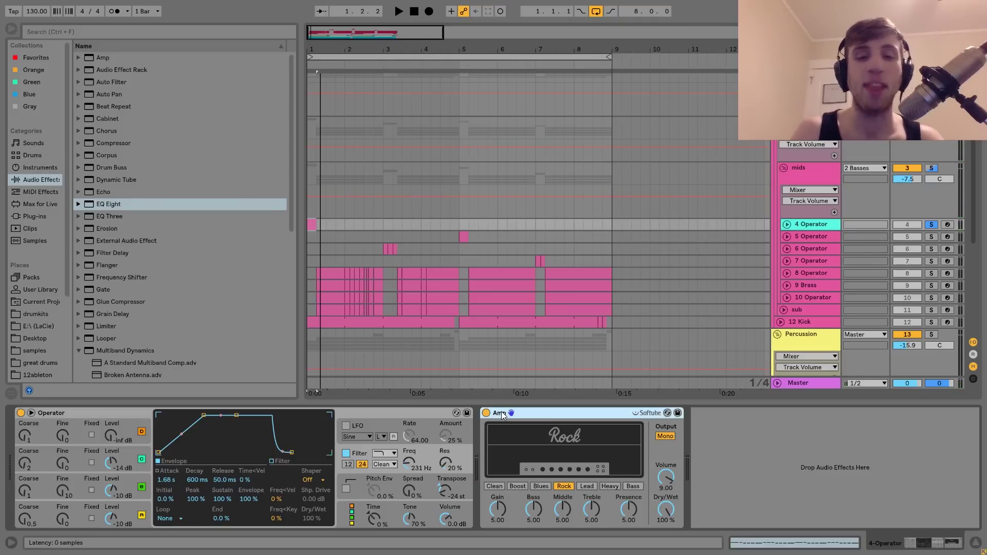
{"action": "left_click", "coordinate": [486, 413]}
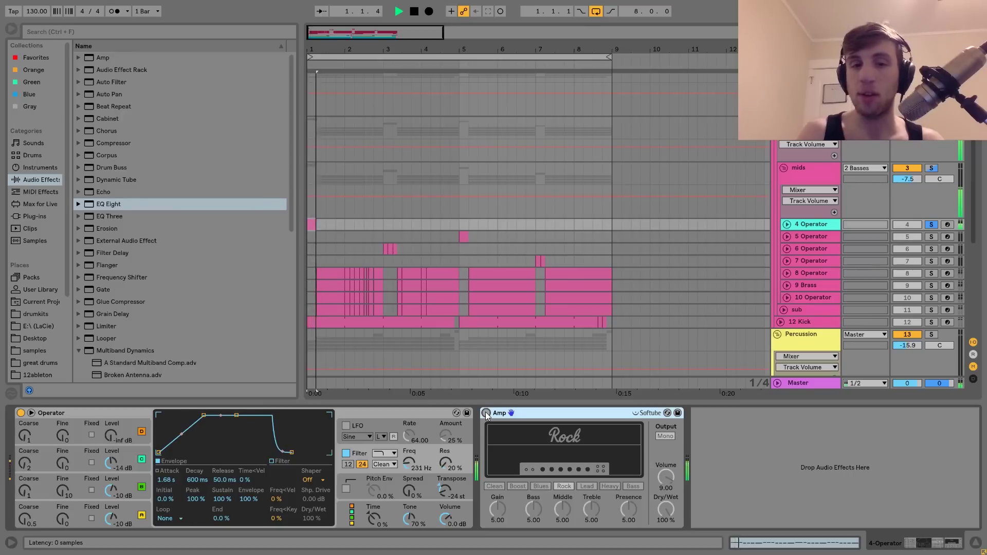
{"action": "left_click", "coordinate": [487, 413]}
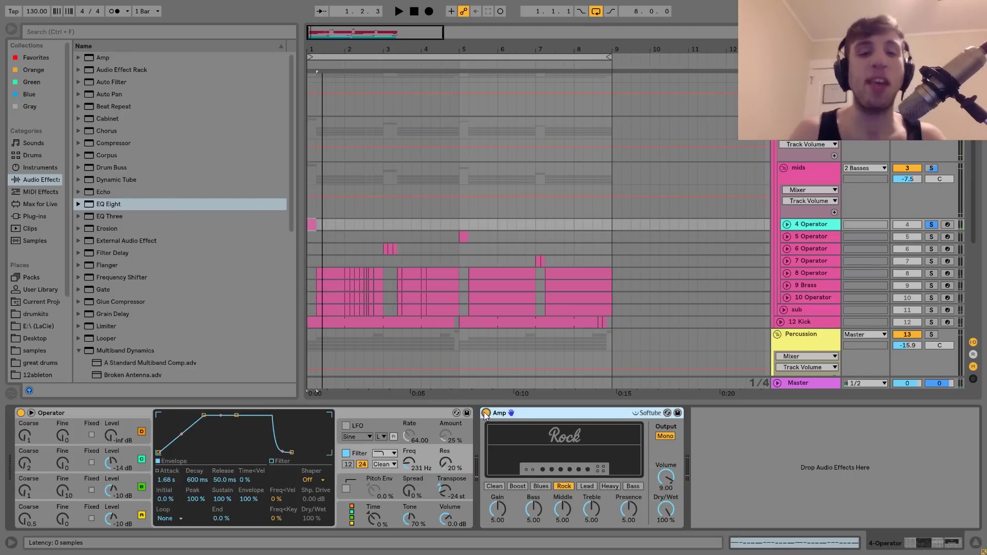
{"action": "left_click", "coordinate": [486, 414]}
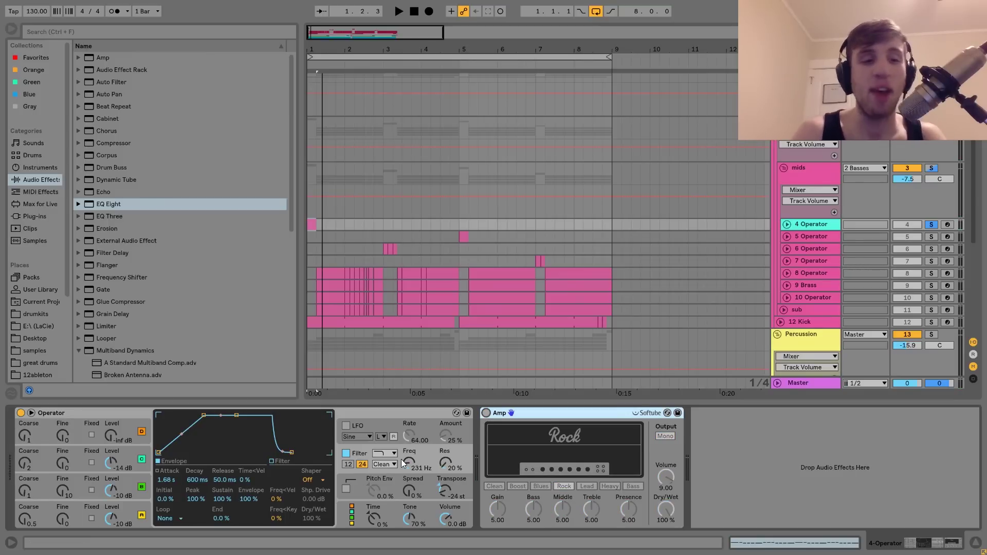
{"action": "left_click", "coordinate": [486, 413]}
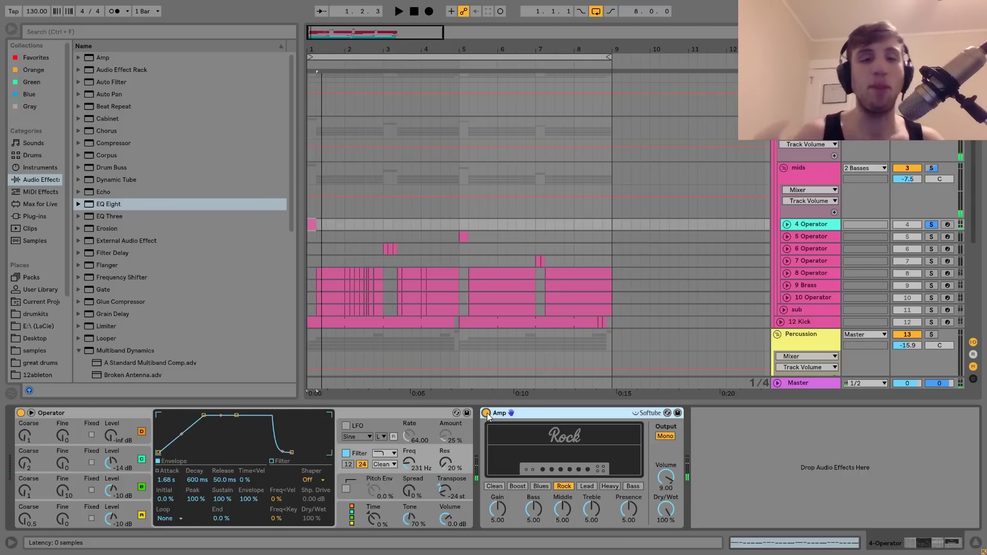
{"action": "key", "text": "space"}
{"action": "key", "text": "space"}
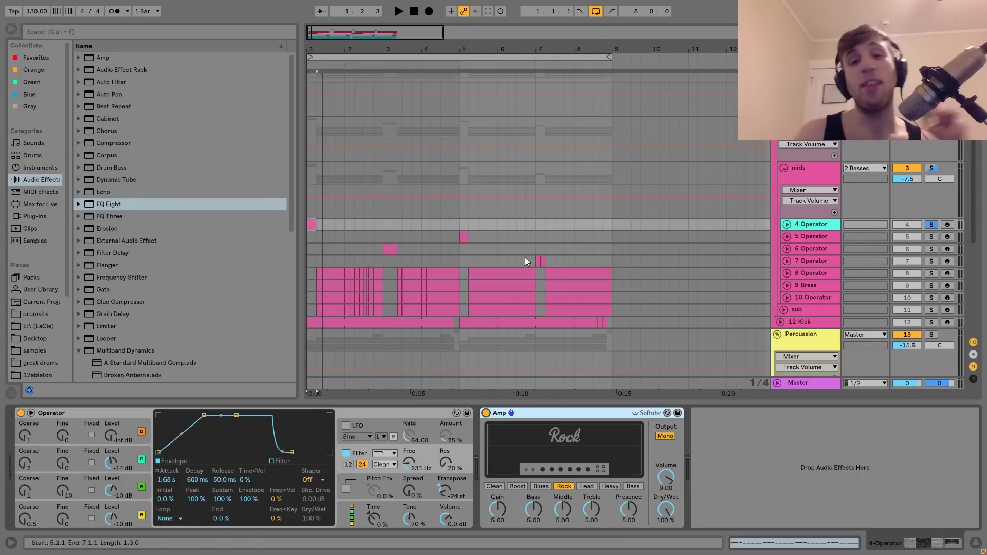
Select the 5 Operator track's clip at bar 5, solo that track and play it
{"action": "left_click", "coordinate": [463, 237]}
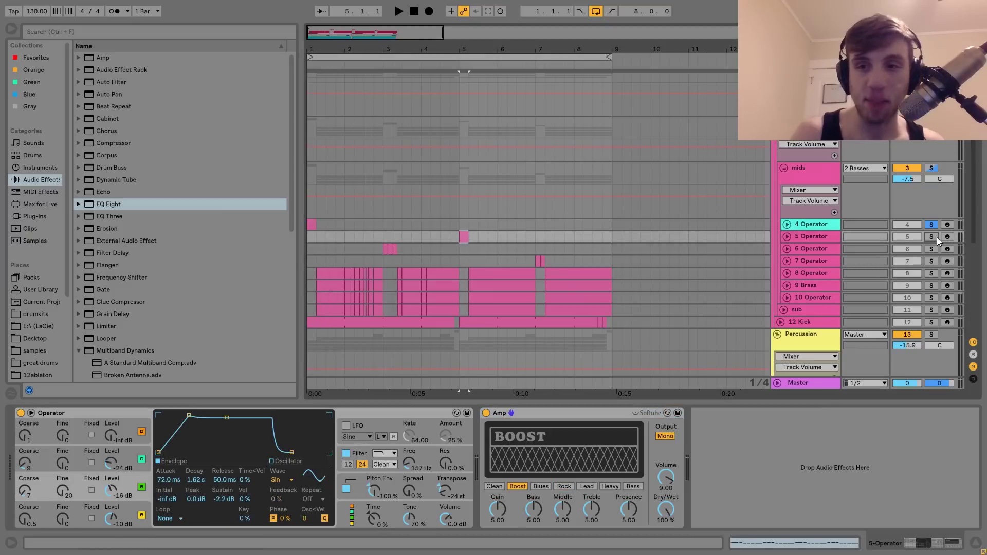
{"action": "key", "text": "space"}
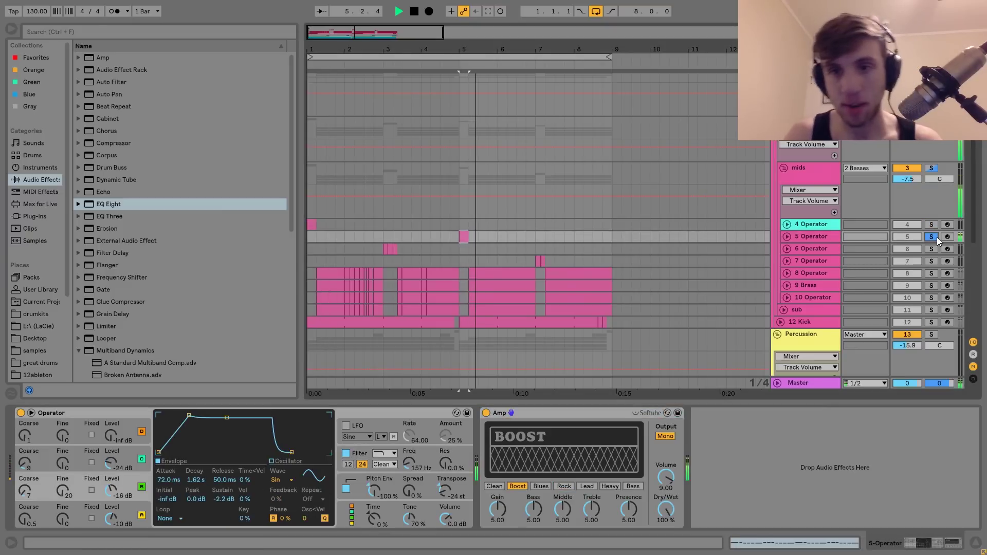
{"action": "left_click", "coordinate": [822, 236]}
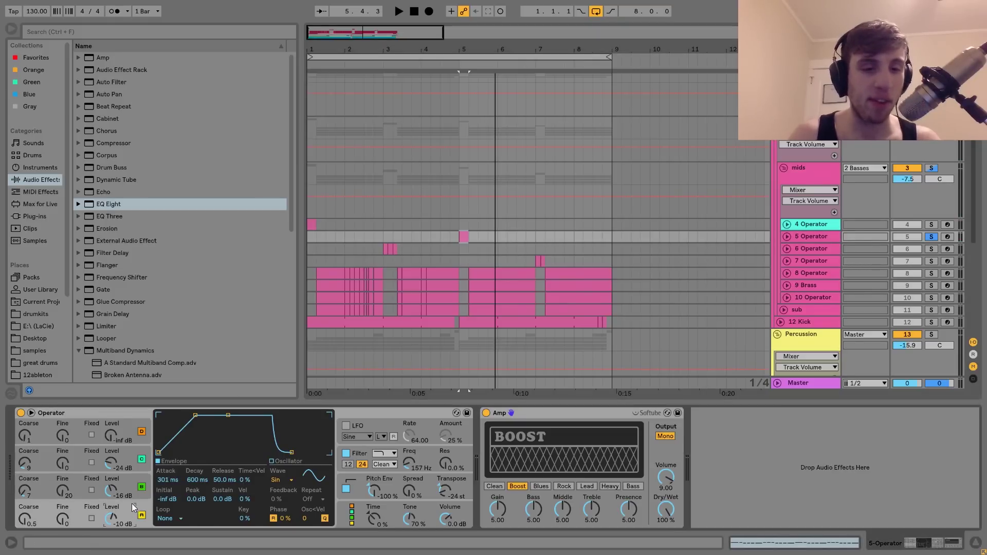
Examine oscillators B and C and the pitch envelope in the 5 Operator track's Operator, and play the sound
{"action": "left_click", "coordinate": [128, 486]}
{"action": "left_click", "coordinate": [127, 457]}
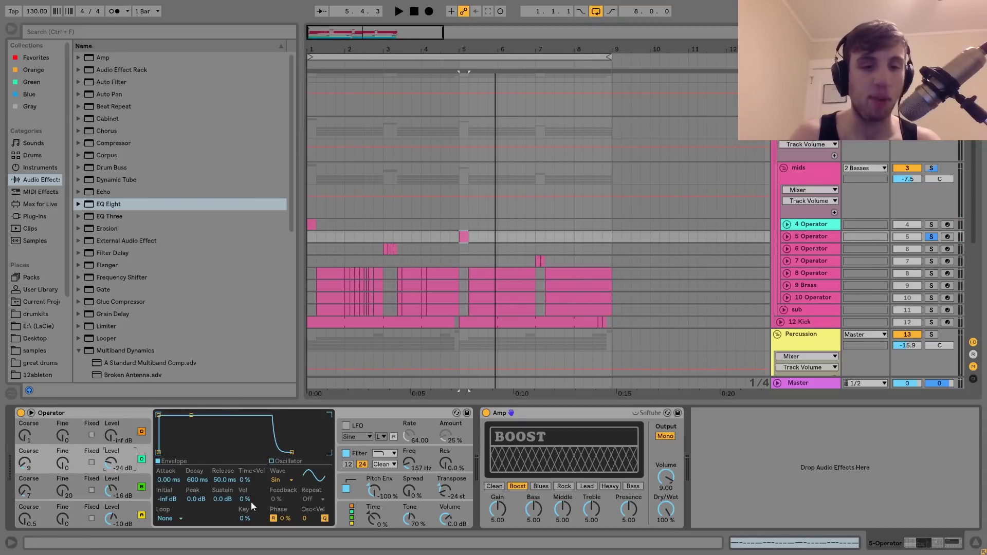
{"action": "left_click", "coordinate": [349, 482]}
{"action": "key", "text": "space"}
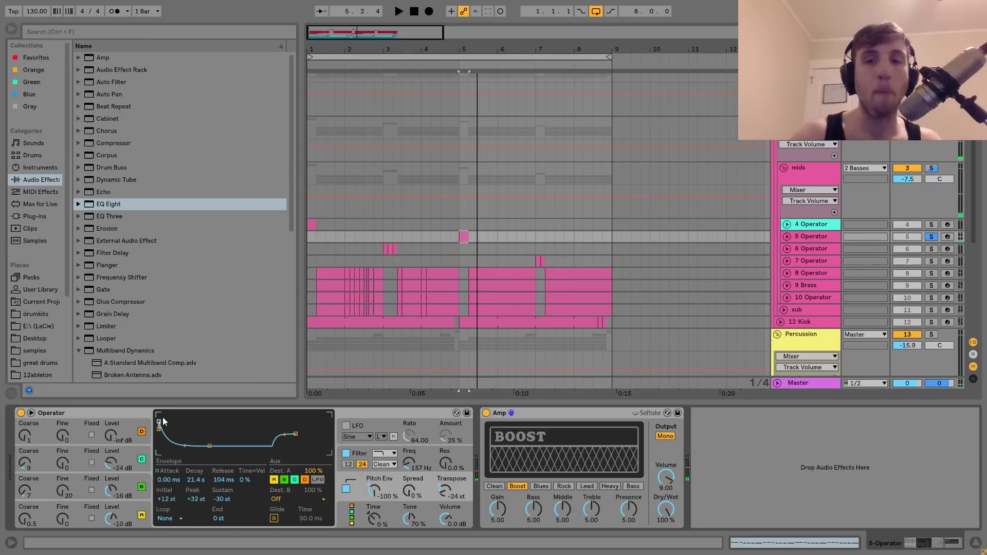
Examine oscillator B's fine tuning and envelope in the 5 Operator track's Operator while replaying the bass sound
{"action": "key", "text": "space"}
{"action": "key", "text": "space"}
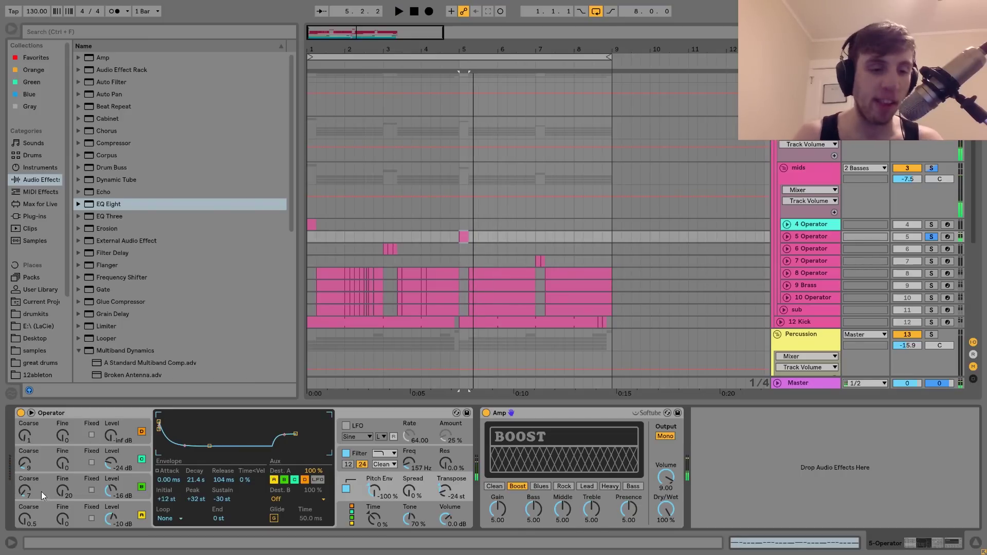
{"action": "left_click", "coordinate": [63, 493]}
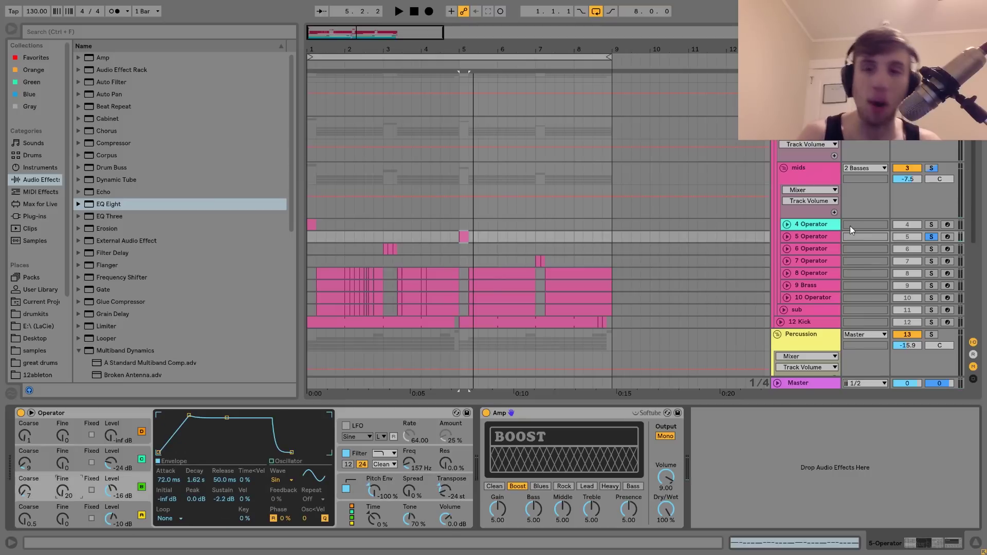
{"action": "left_click_drag", "start_coordinate": [64, 495], "coordinate": [63, 490]}
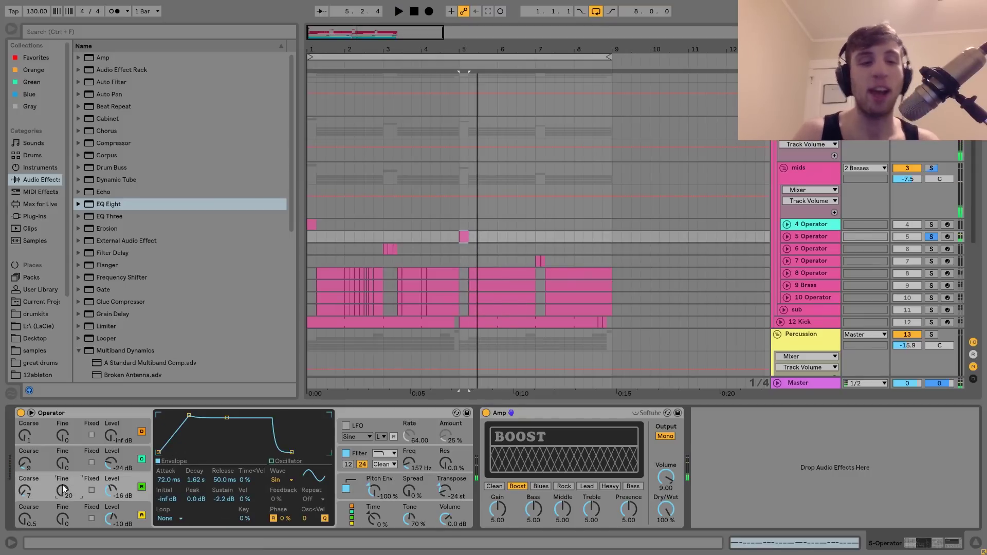
{"action": "key", "text": "space"}
{"action": "key", "text": "space"}
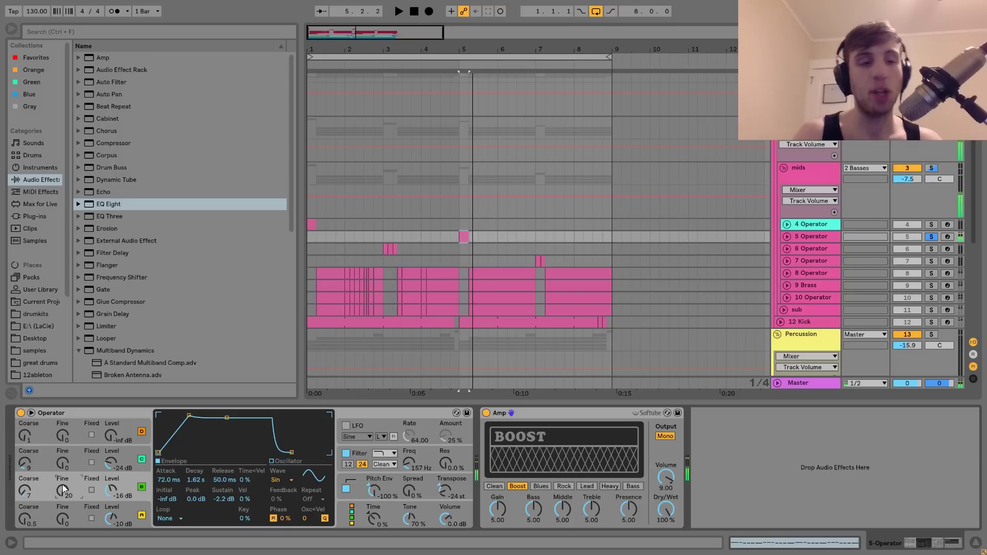
Audition the 5 Operator bass again, and show its Operator's filter envelope and the Boost Amp effect
{"action": "key", "text": "space"}
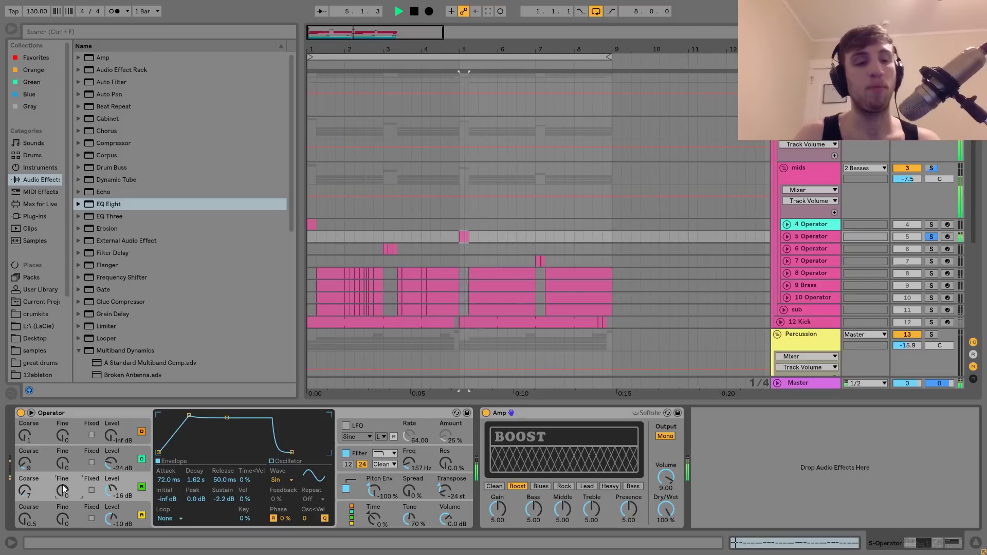
{"action": "key", "text": "space"}
{"action": "key", "text": "space"}
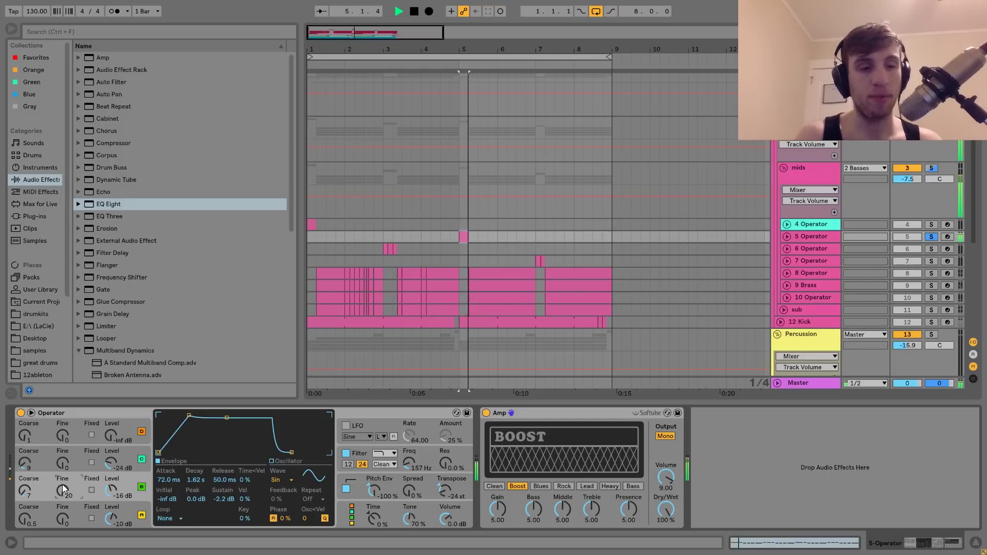
{"action": "key", "text": "space"}
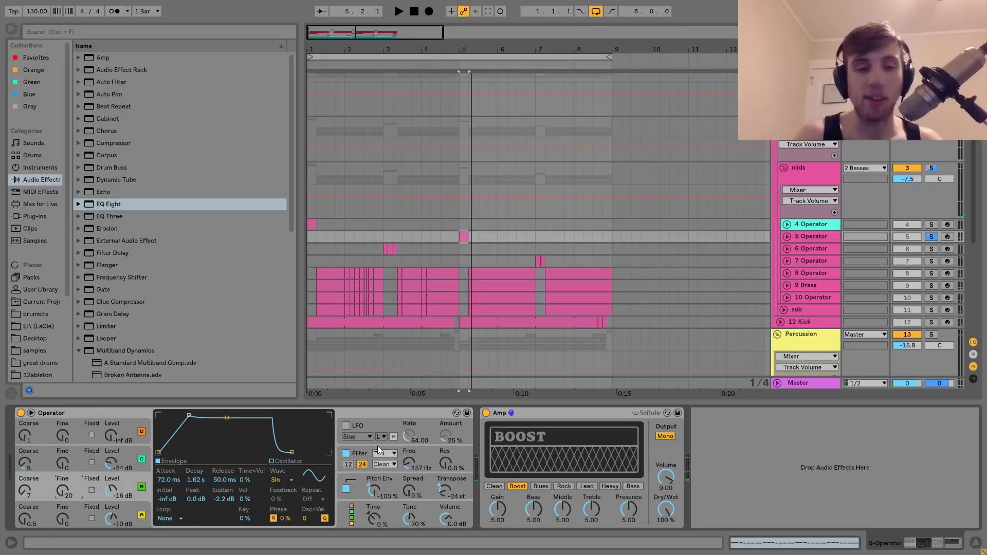
{"action": "left_click", "coordinate": [359, 454]}
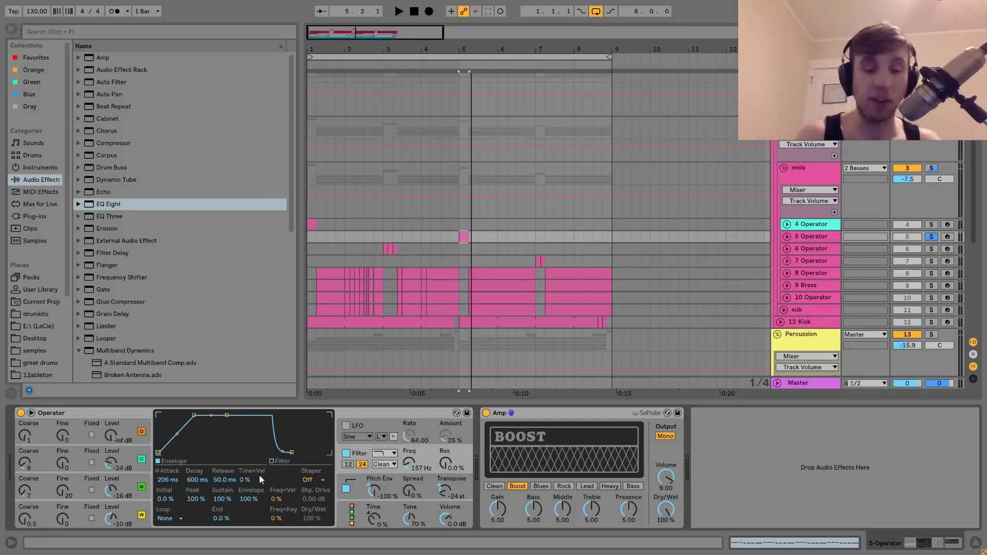
{"action": "left_click", "coordinate": [565, 413]}
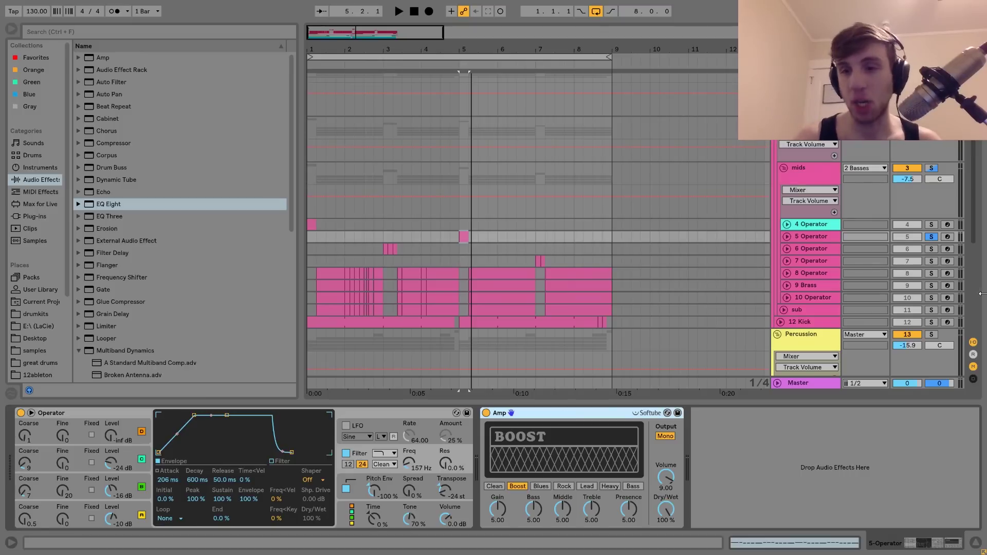
Solo the 6 Operator track, place the playback start at bar 3 and play its clips
{"action": "left_click", "coordinate": [784, 248]}
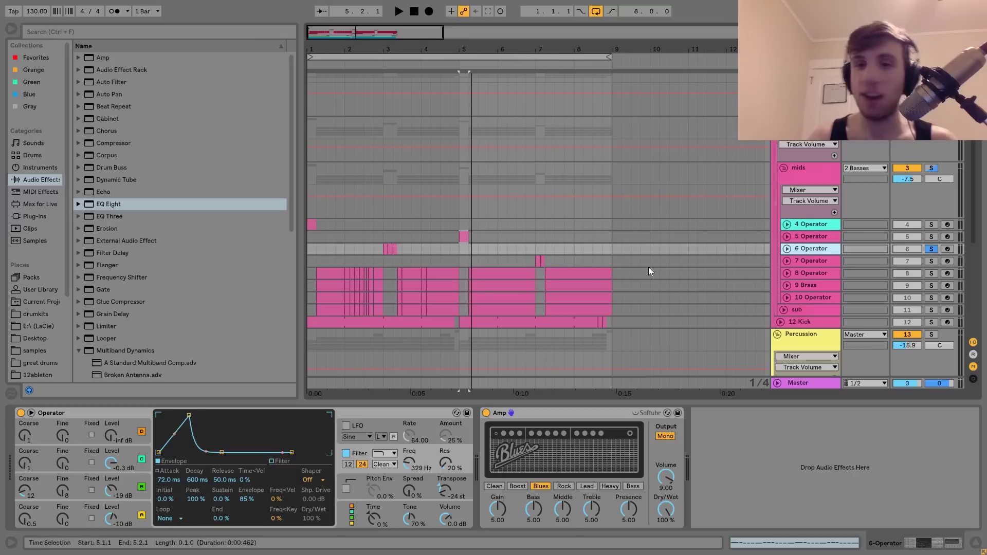
{"action": "left_click", "coordinate": [381, 251]}
{"action": "key", "text": "space"}
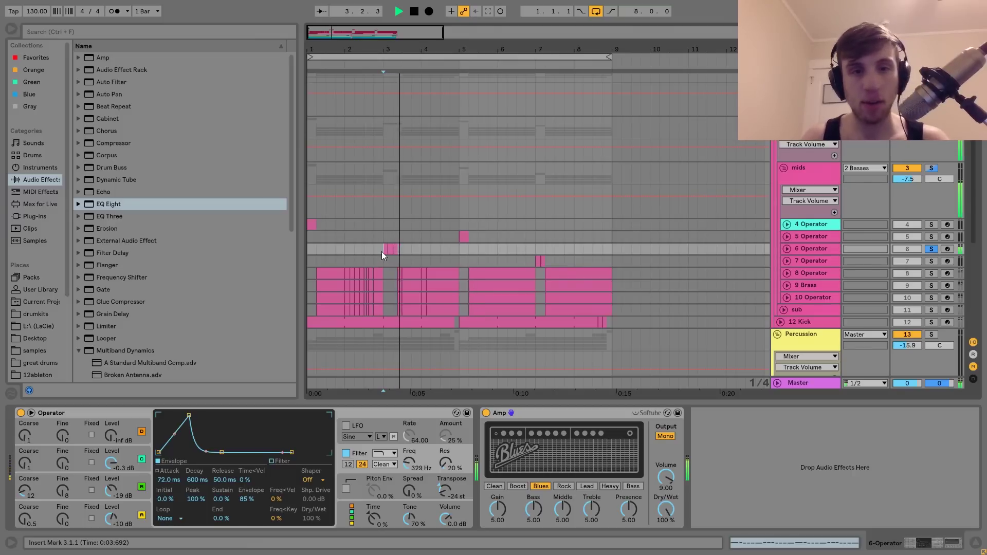
{"action": "key", "text": "space"}
{"action": "key", "text": "space"}
{"action": "key", "text": "space"}
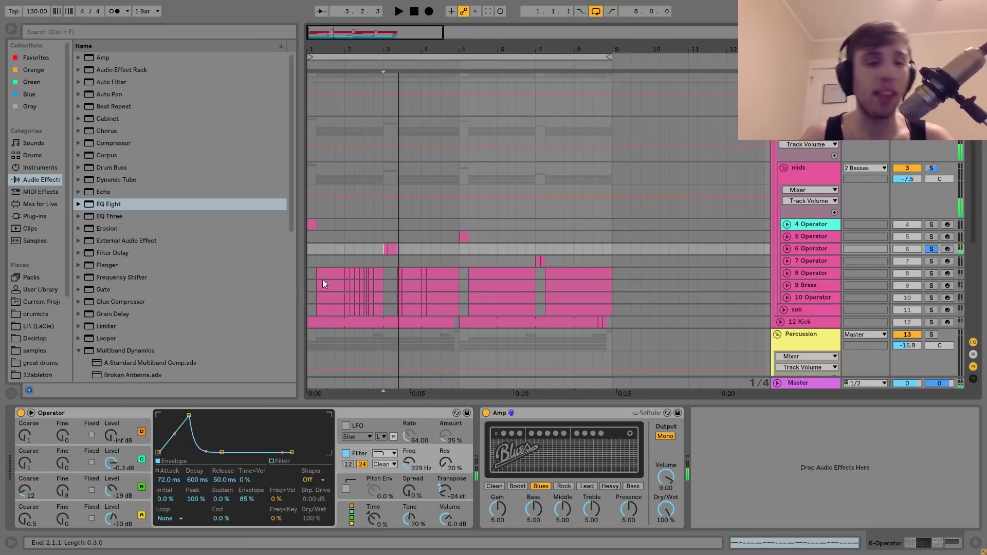
Examine the envelopes of oscillators A, B and C in the 6 Operator track's Operator and play the sound
{"action": "left_click", "coordinate": [135, 503]}
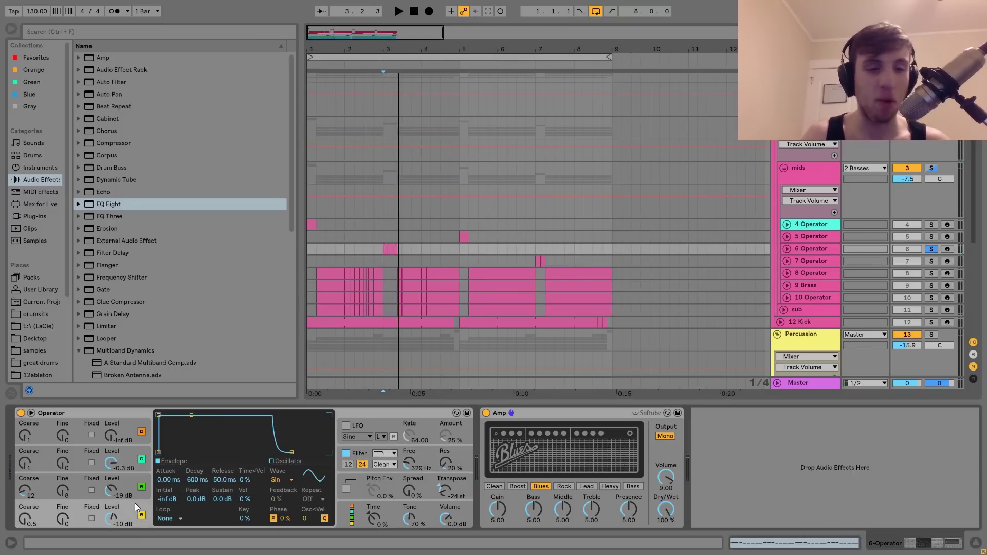
{"action": "left_click", "coordinate": [127, 476]}
{"action": "left_click", "coordinate": [128, 448]}
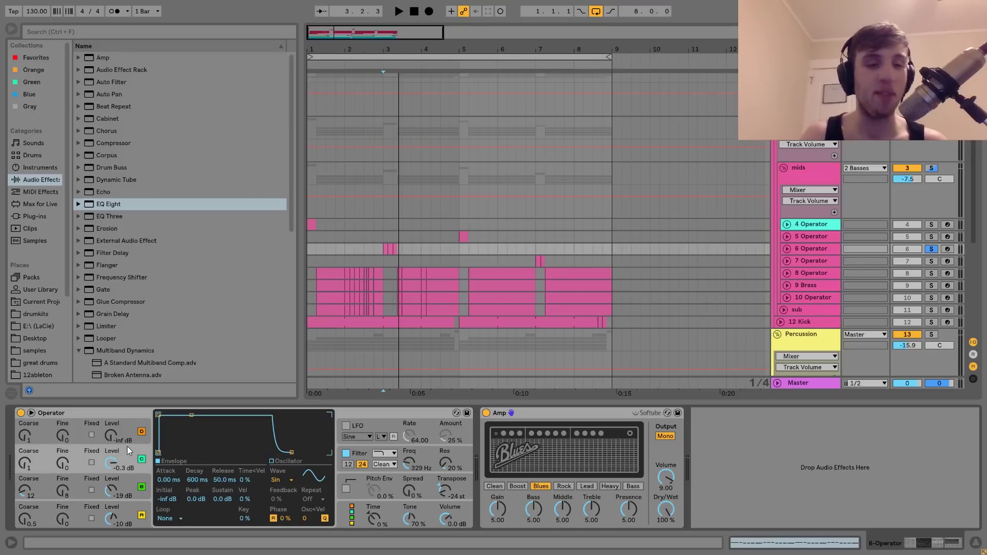
{"action": "left_click", "coordinate": [131, 479]}
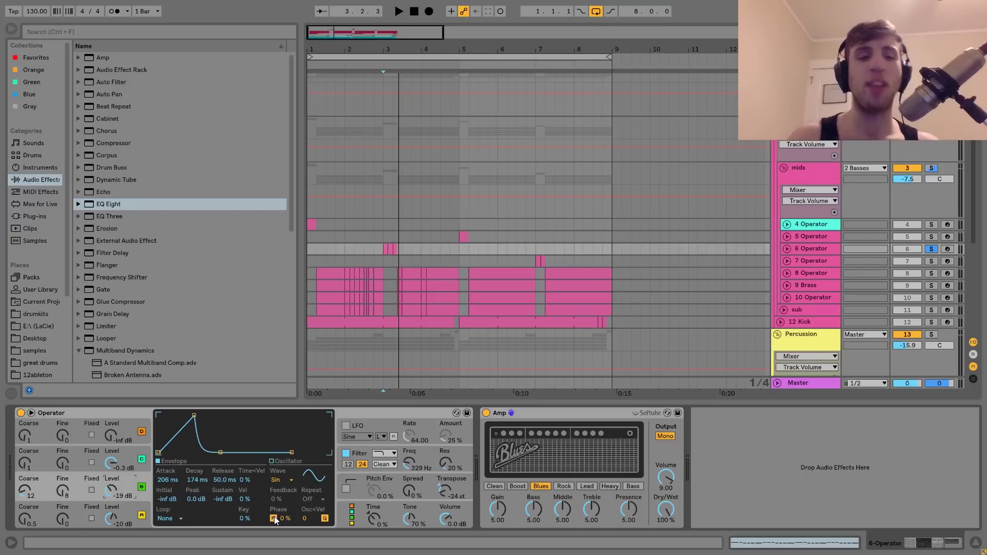
{"action": "key", "text": "space"}
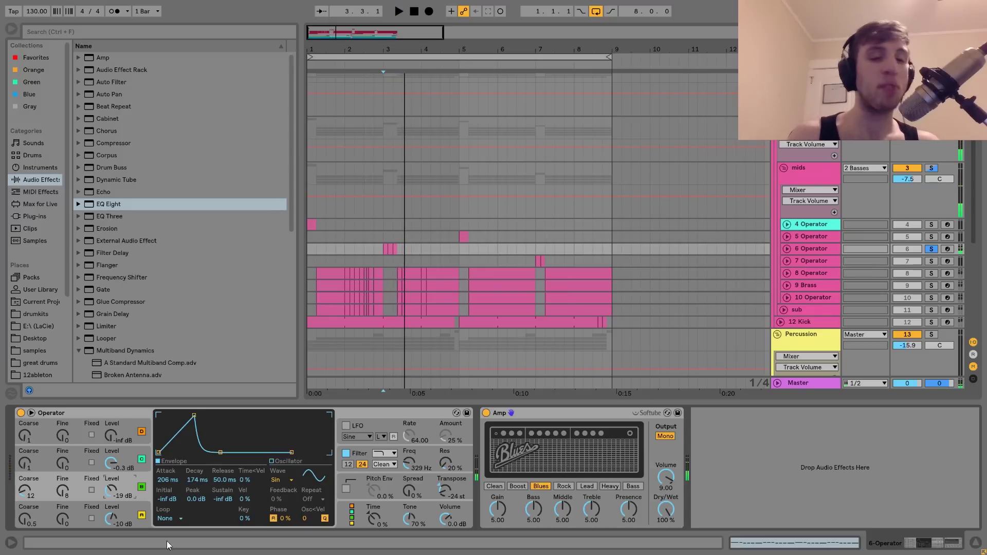
Compare oscillators A and C with oscillator B's envelope in the 6 Operator track, and replay the clips at bar 3
{"action": "left_click", "coordinate": [133, 513]}
{"action": "left_click", "coordinate": [128, 468]}
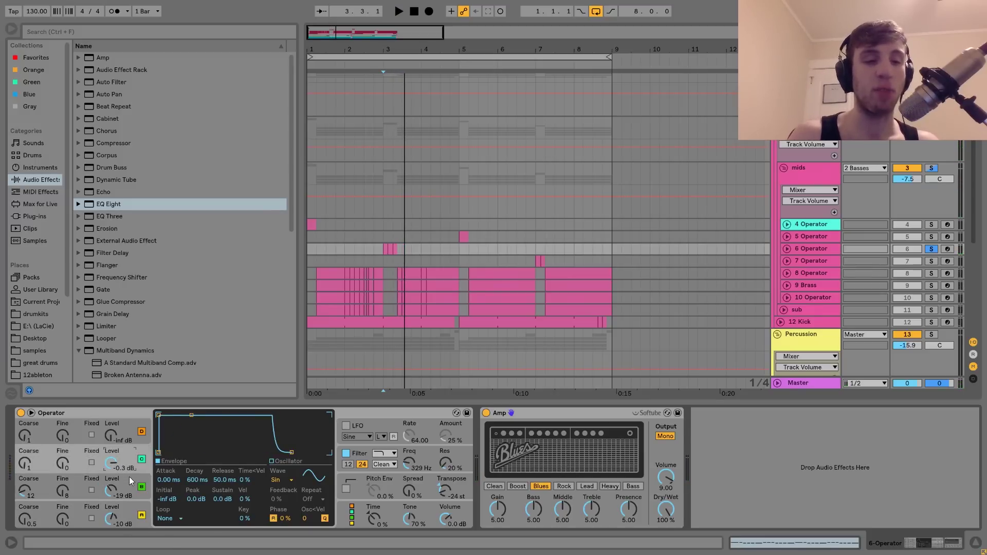
{"action": "left_click", "coordinate": [128, 481]}
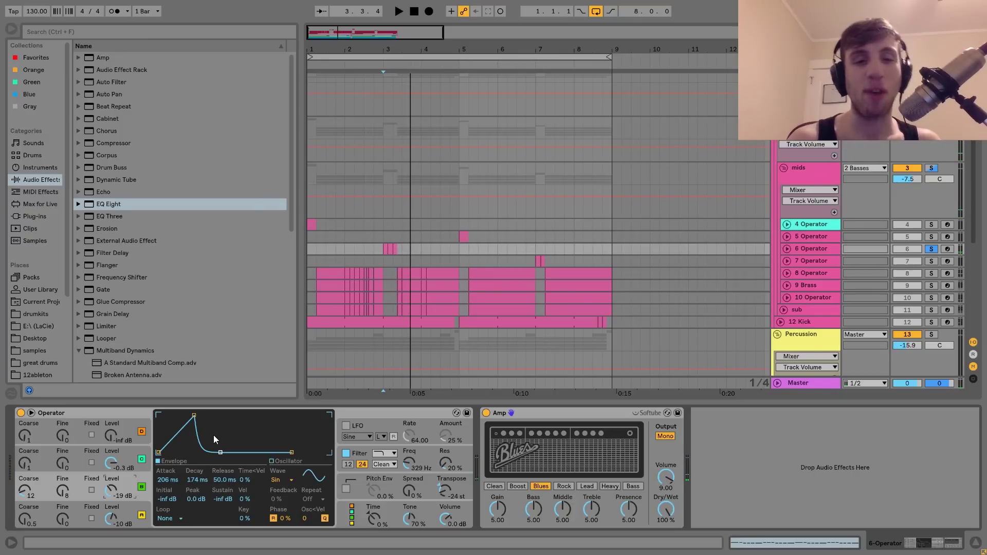
{"action": "key", "text": "space"}
{"action": "key", "text": "space"}
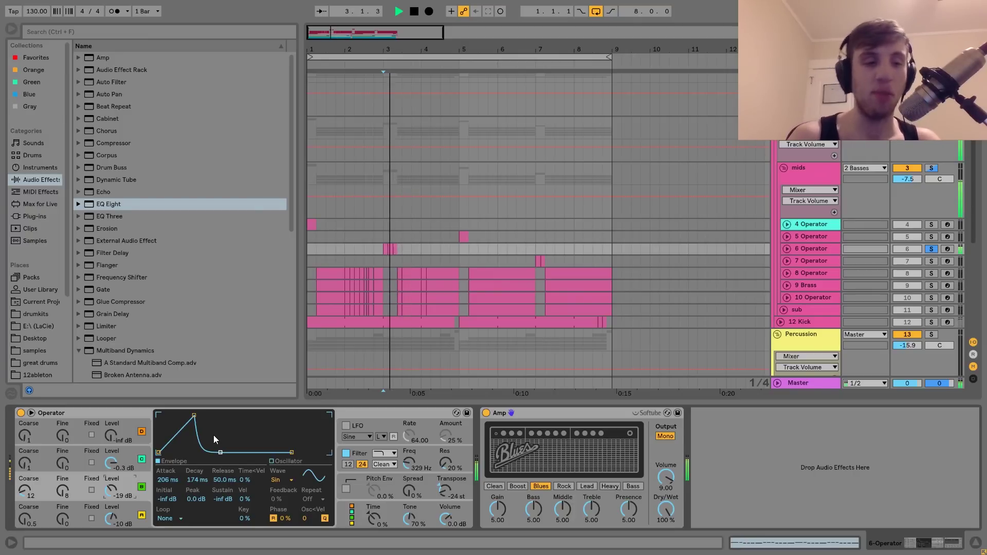
Show the filter envelope in the 6 Operator track's Operator and listen to how it shapes the bass
{"action": "left_click", "coordinate": [358, 455]}
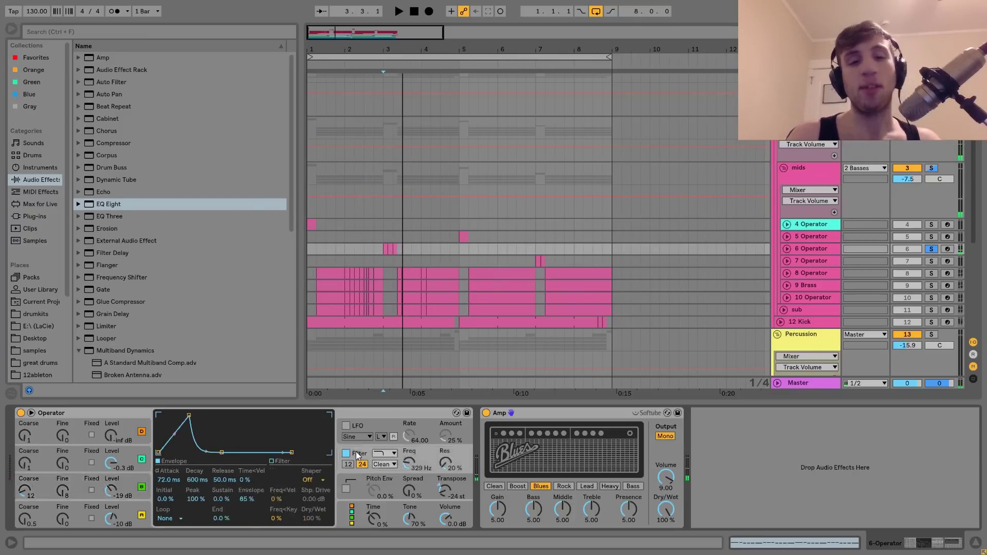
{"action": "key", "text": "space"}
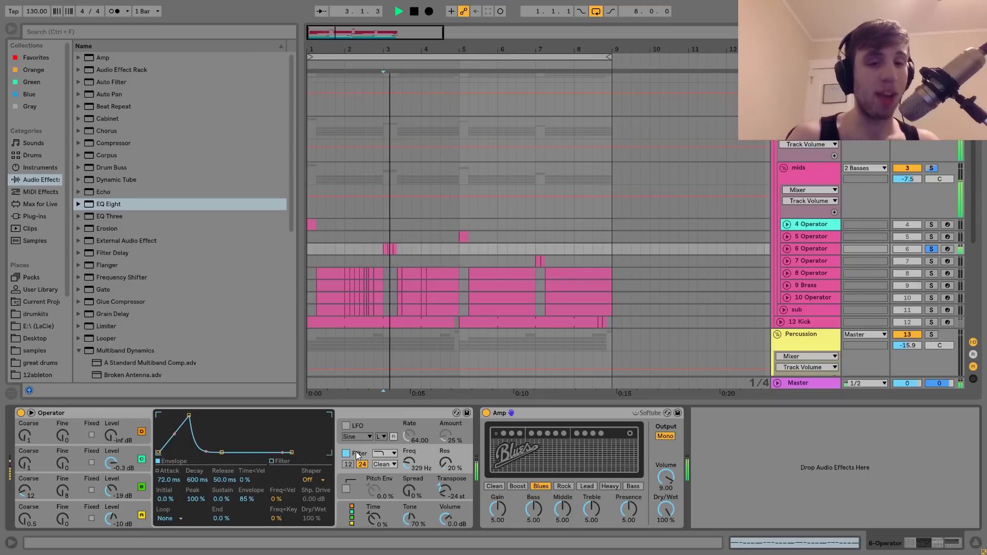
{"action": "key", "text": "space"}
{"action": "key", "text": "space"}
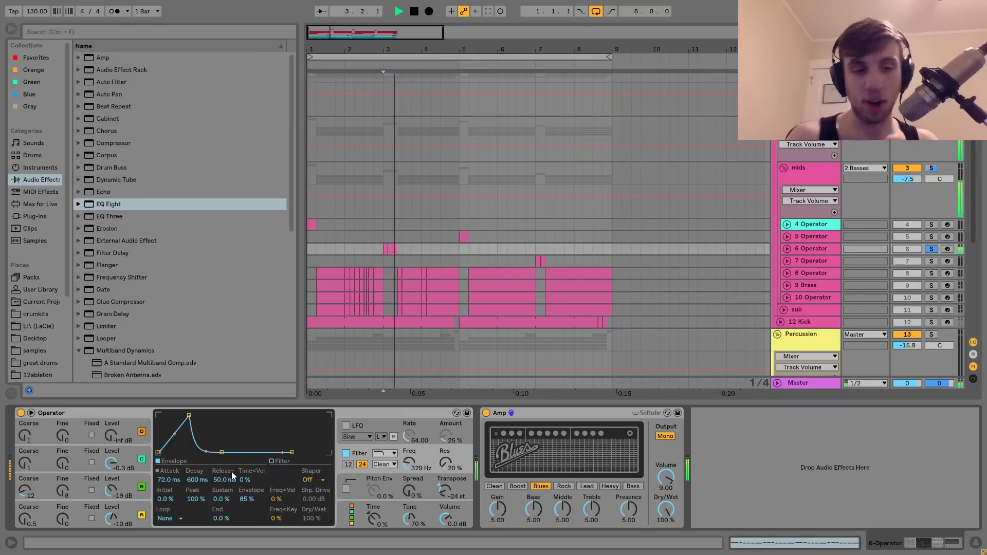
{"action": "key", "text": "space"}
Select the Blues Amp effect on the 6 Operator track and play the bass through it
{"action": "left_click", "coordinate": [514, 414]}
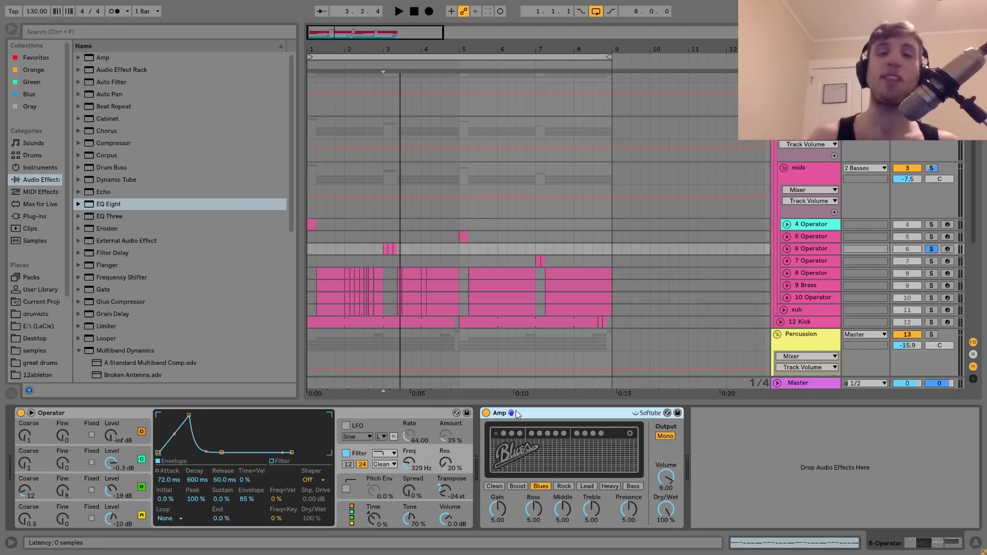
{"action": "key", "text": "space"}
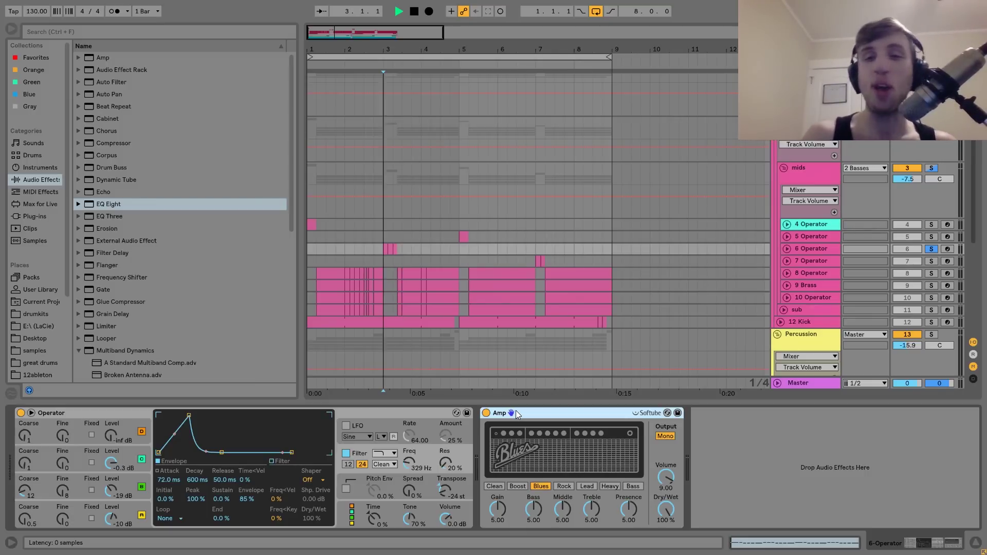
{"action": "key", "text": "space"}
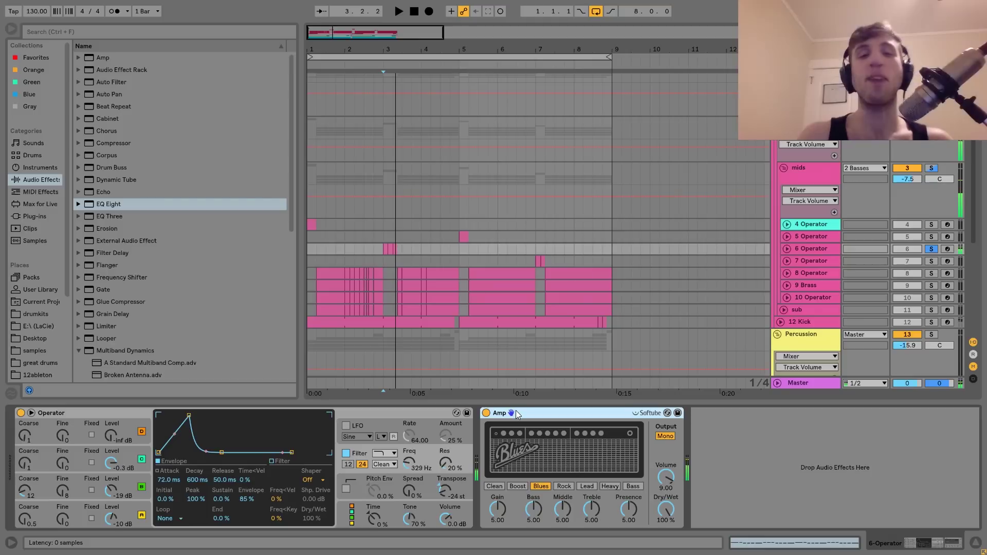
Bypass the Amp and try an Overdrive on the 6 Operator track at 597 Hz, bandwidth 9.00 and 100 % Dry/Wet, auditioning the sound
{"action": "scroll", "coordinate": [241, 355], "scroll_direction": "down", "scroll_amount": 8}
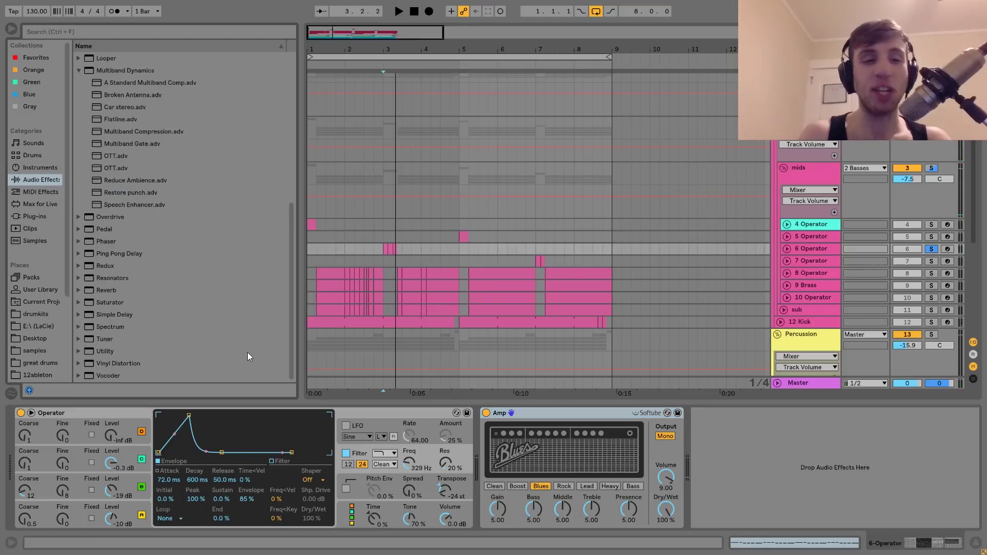
{"action": "left_click", "coordinate": [486, 413]}
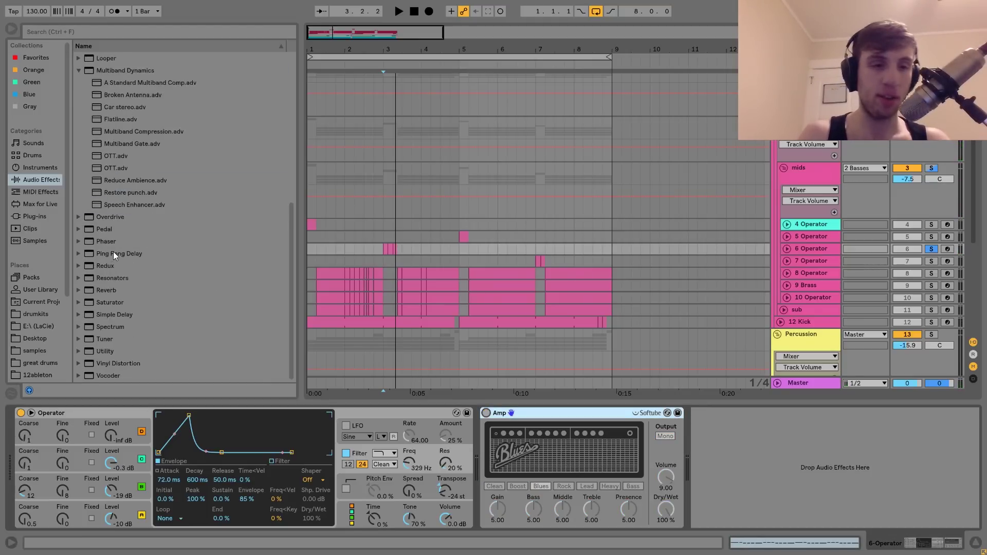
{"action": "double_click", "coordinate": [106, 217]}
{"action": "left_click_drag", "start_coordinate": [732, 436], "coordinate": [723, 428]}
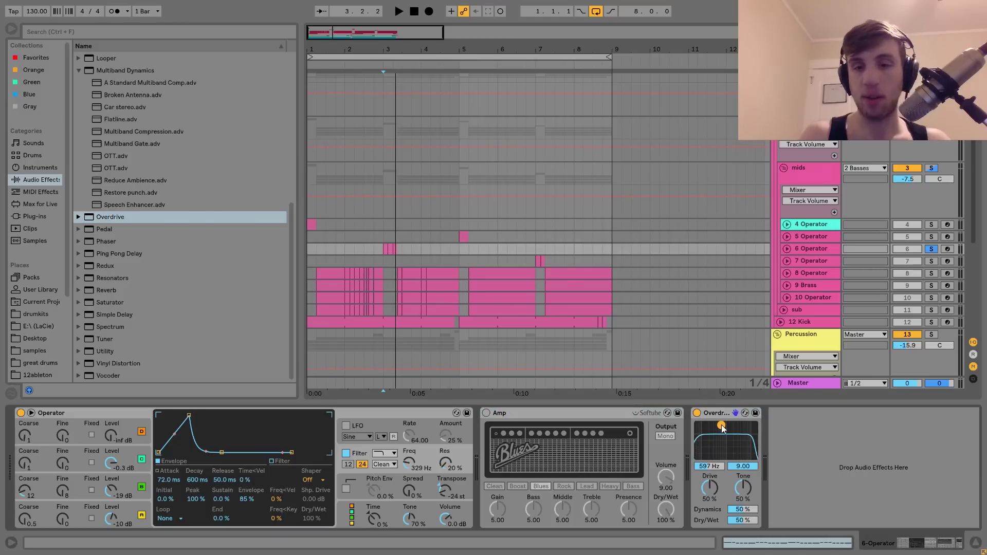
{"action": "left_click_drag", "start_coordinate": [743, 523], "coordinate": [743, 497]}
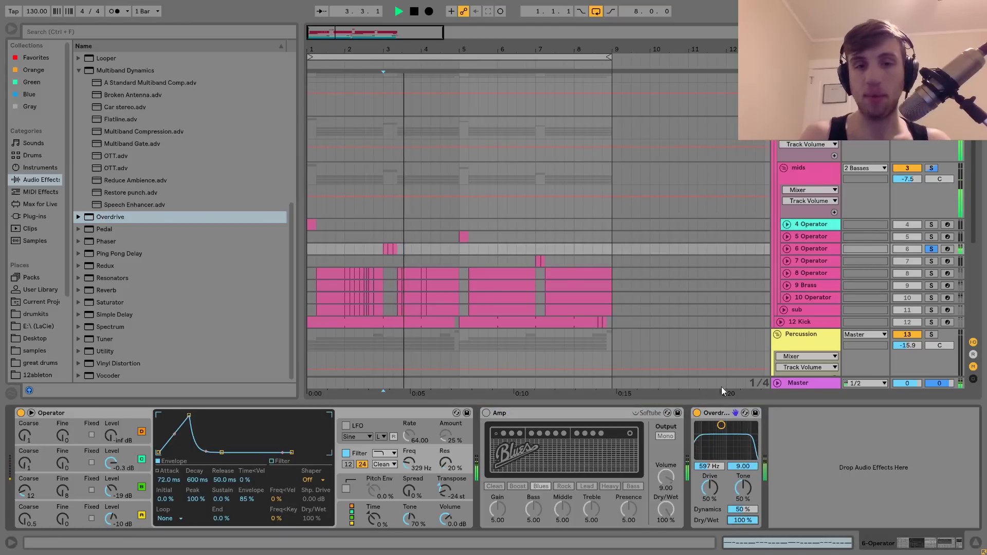
{"action": "key", "text": "space"}
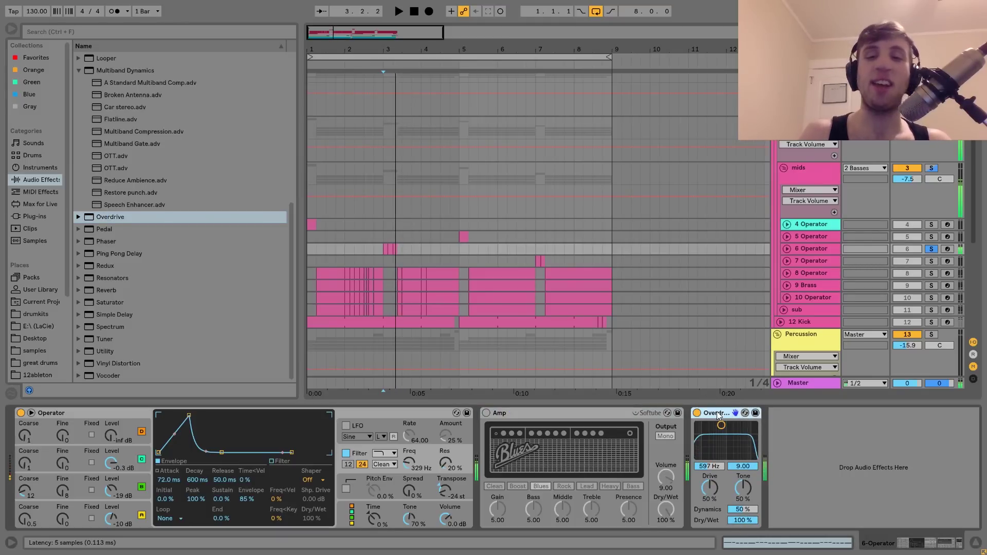
Delete the Overdrive, turn the Amp back on and play the 6 Operator sound
{"action": "key", "text": "Delete"}
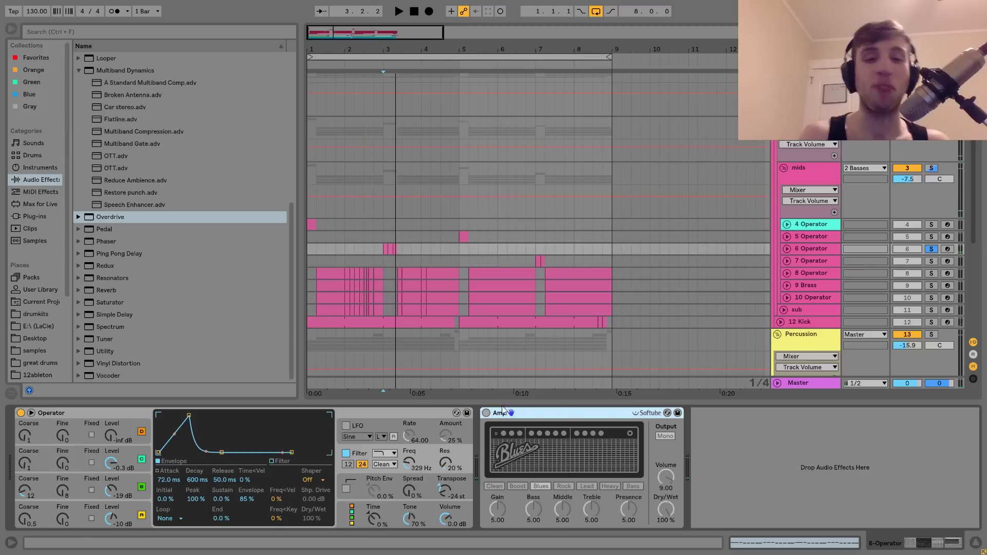
{"action": "left_click", "coordinate": [486, 413]}
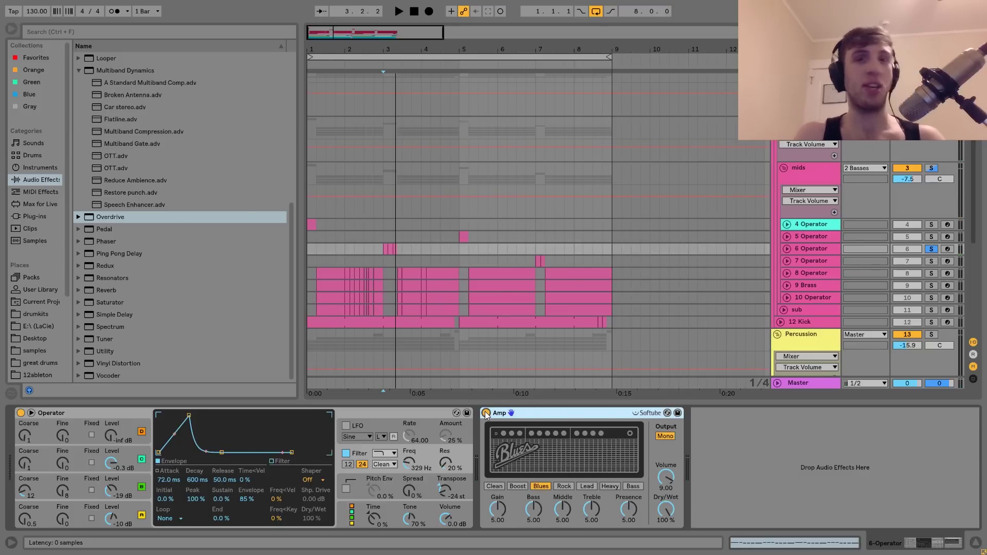
{"action": "key", "text": "space"}
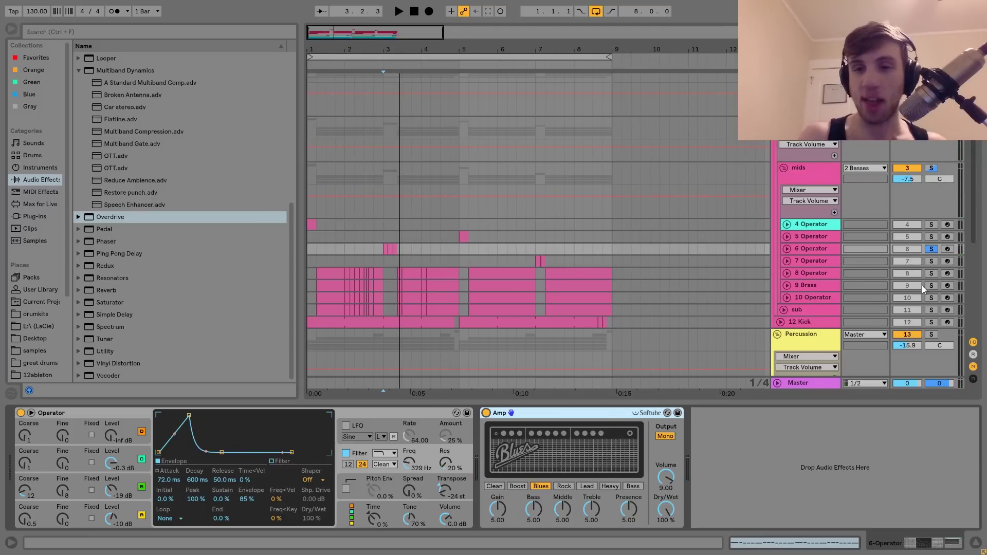
Solo the 7 Operator track, place the playback start at bar 7 and play its clips
{"action": "left_click", "coordinate": [925, 263]}
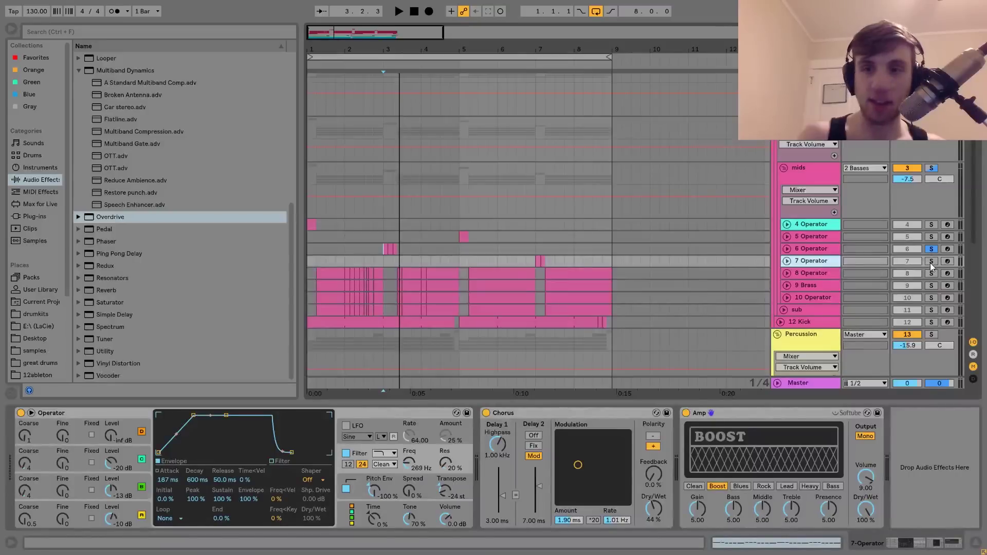
{"action": "left_click", "coordinate": [931, 261]}
{"action": "left_click", "coordinate": [532, 264]}
{"action": "key", "text": "space"}
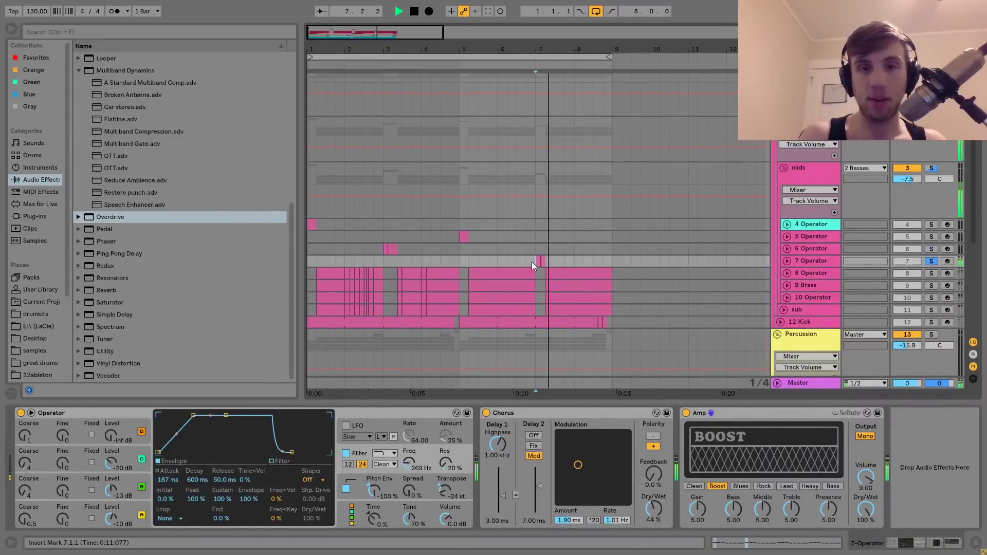
Stop playback, unfold the 7 Operator track, and view the 8 Operator clip's notes before returning to the 7 Operator devices
{"action": "key", "text": "space"}
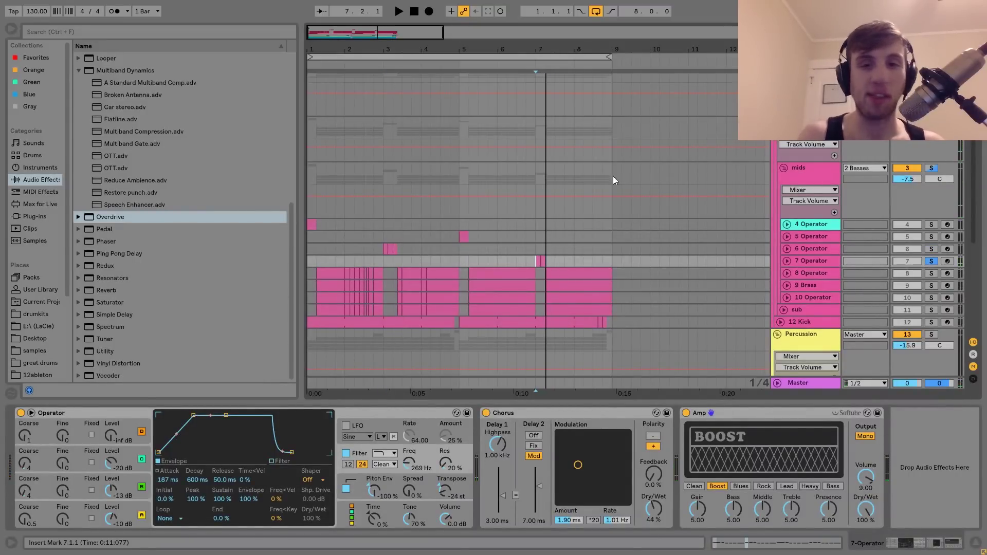
{"action": "left_click", "coordinate": [787, 261]}
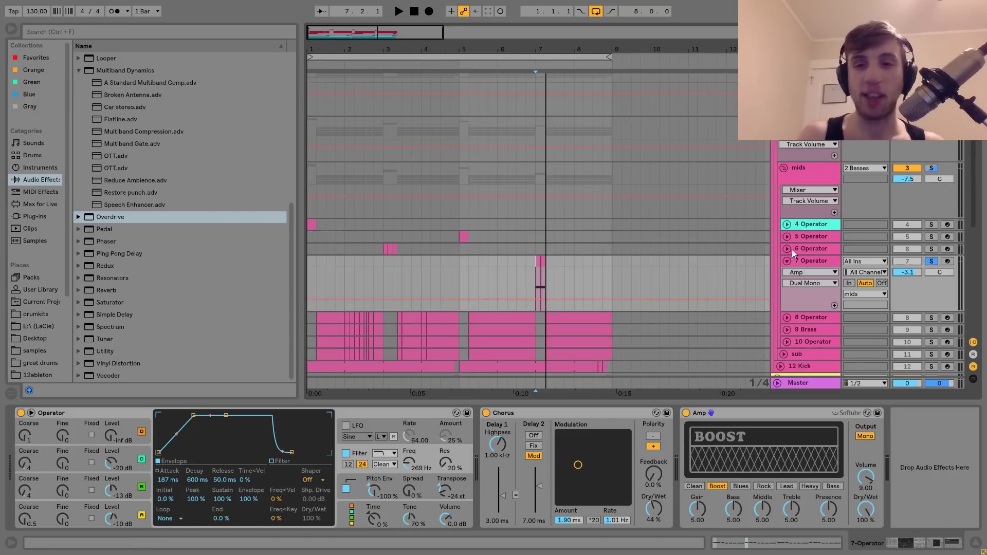
{"action": "left_click", "coordinate": [787, 248]}
{"action": "left_click", "coordinate": [786, 249]}
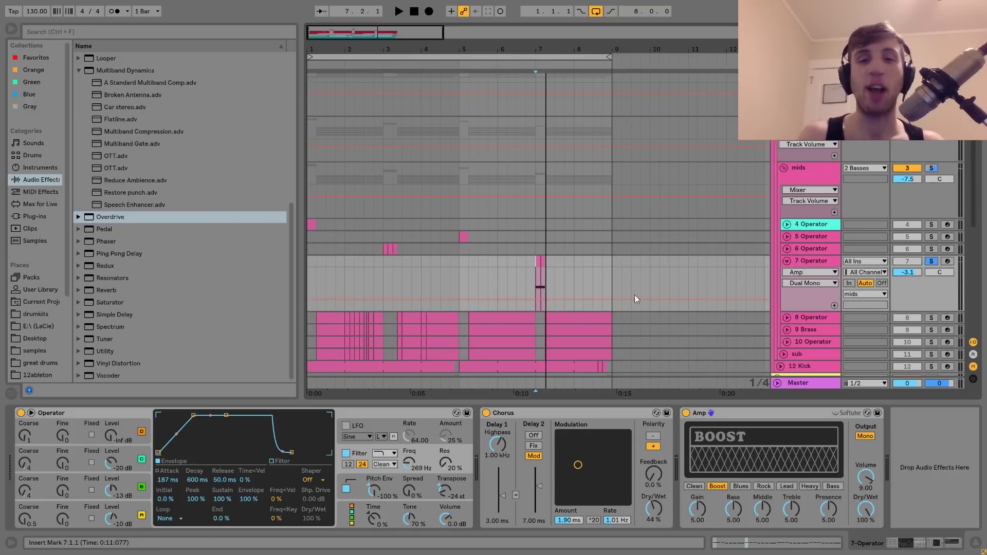
{"action": "double_click", "coordinate": [556, 317]}
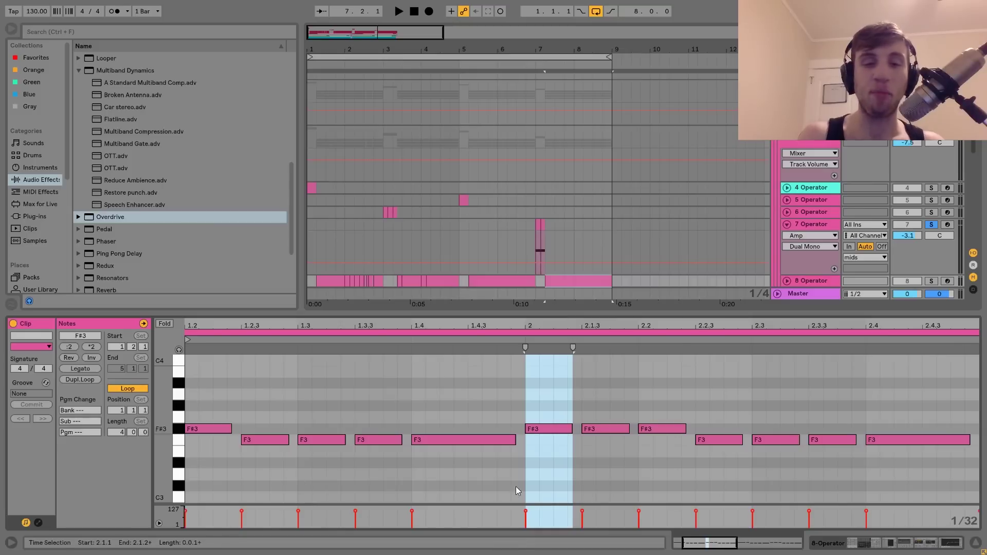
{"action": "left_click", "coordinate": [811, 229]}
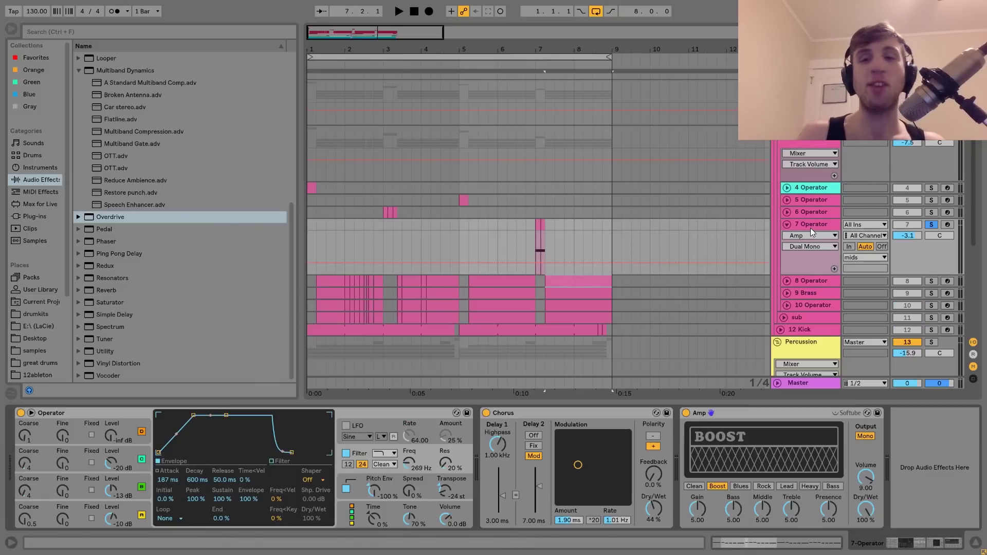
Audition the two short 7 Operator clips at bar 7 and select the first one
{"action": "key", "text": "plus"}
{"action": "key", "text": "plus"}
{"action": "key", "text": "plus"}
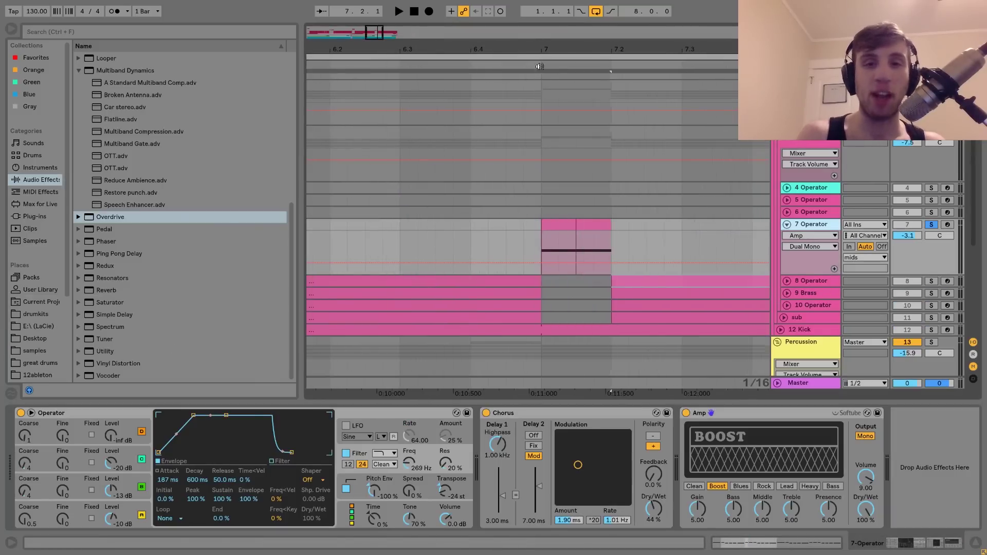
{"action": "left_click", "coordinate": [553, 218]}
{"action": "key", "text": "space"}
{"action": "key", "text": "space"}
{"action": "left_click", "coordinate": [553, 222]}
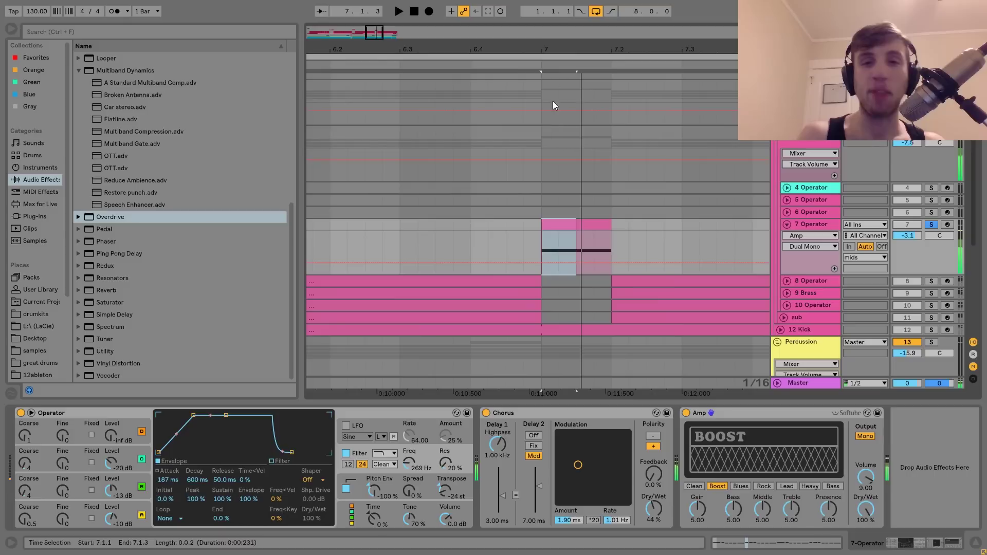
Unsolo the 7 Operator track and play the full mix from bars 7, 3 and 1
{"action": "scroll", "coordinate": [553, 100], "scroll_direction": "down", "scroll_amount": 5}
{"action": "key", "text": "minus"}
{"action": "key", "text": "minus"}
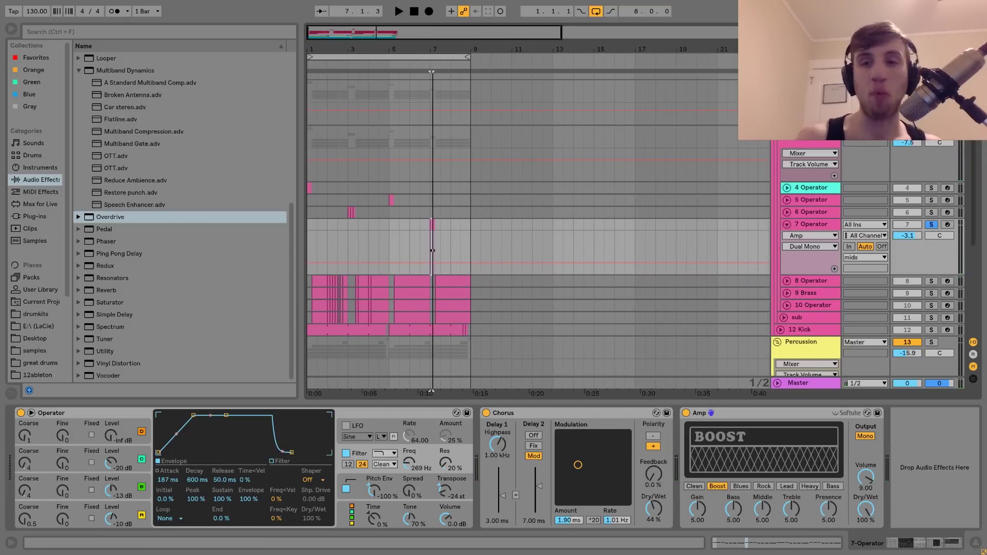
{"action": "left_click", "coordinate": [934, 224]}
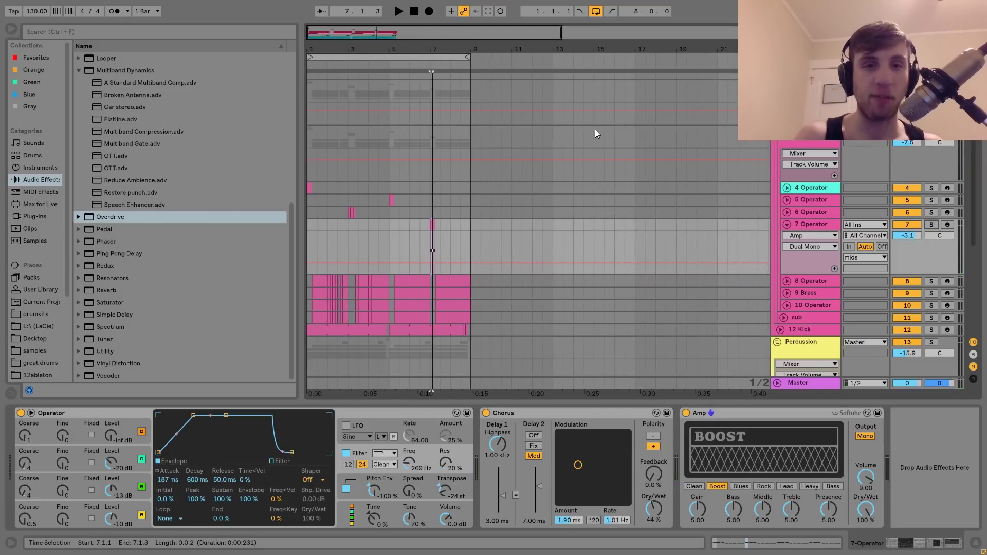
{"action": "key", "text": "space"}
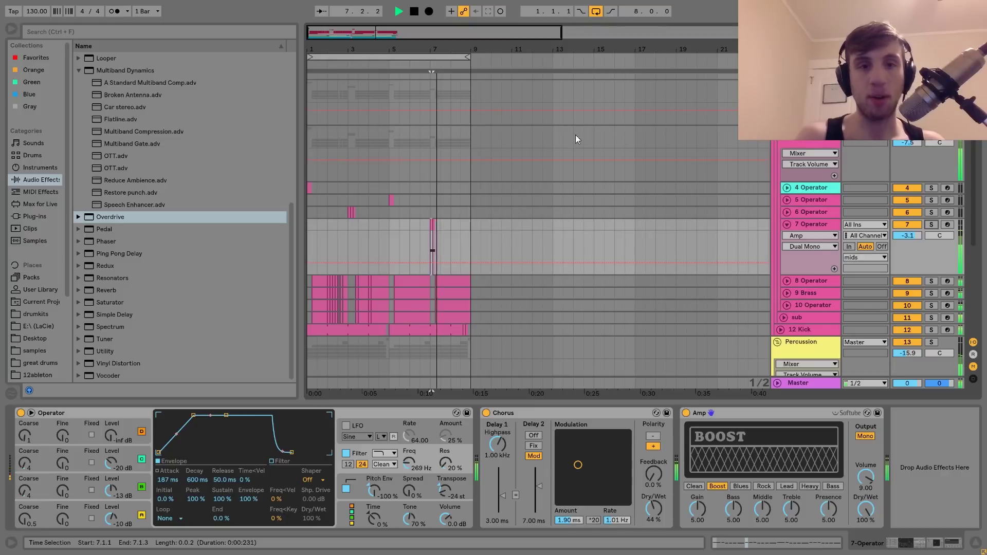
{"action": "left_click", "coordinate": [390, 221]}
{"action": "left_click", "coordinate": [348, 227]}
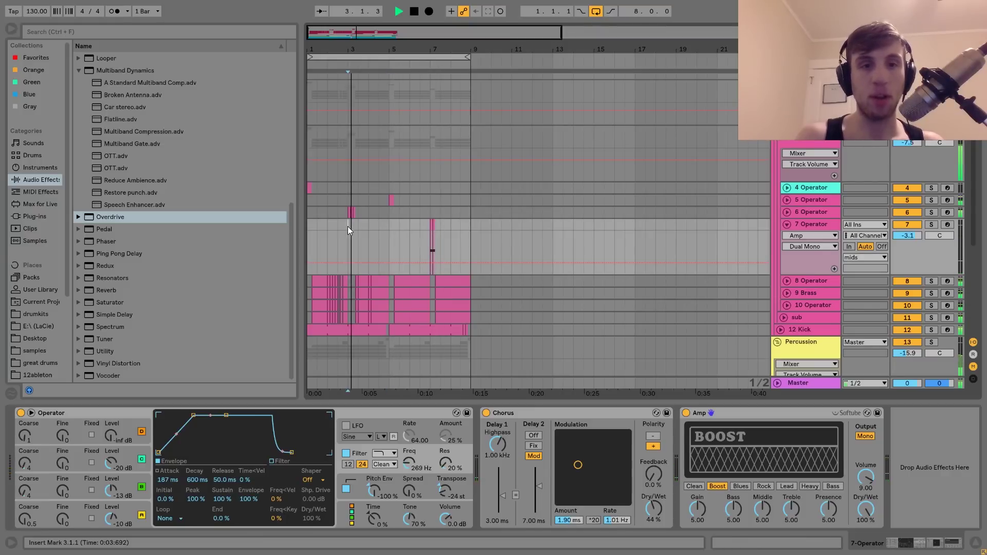
{"action": "key", "text": "space"}
{"action": "left_click", "coordinate": [309, 224]}
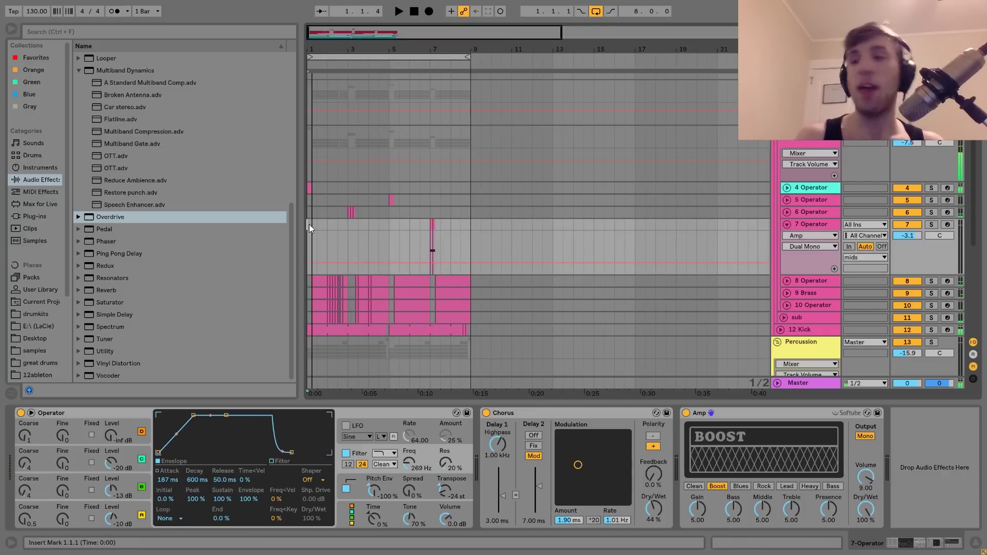
{"action": "key", "text": "space"}
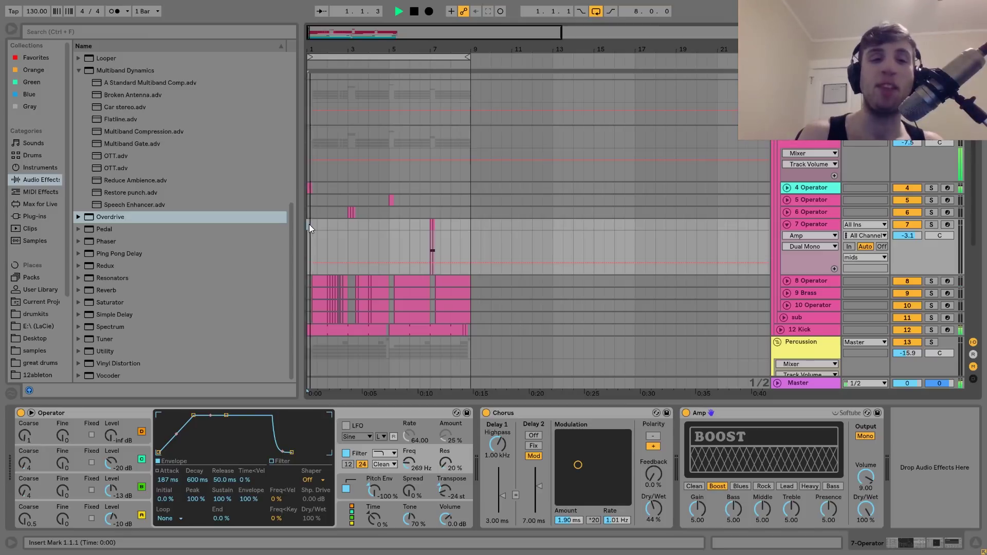
{"action": "key", "text": "space"}
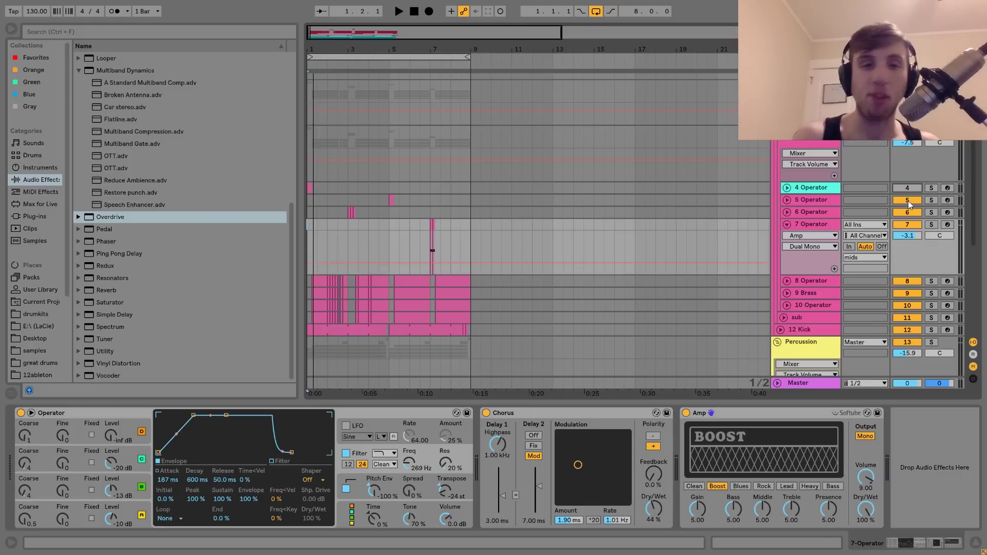
Mute the 4 to 7 Operator tracks, play the mix without them, and turn all four tracks on again
{"action": "left_click", "coordinate": [806, 188]}
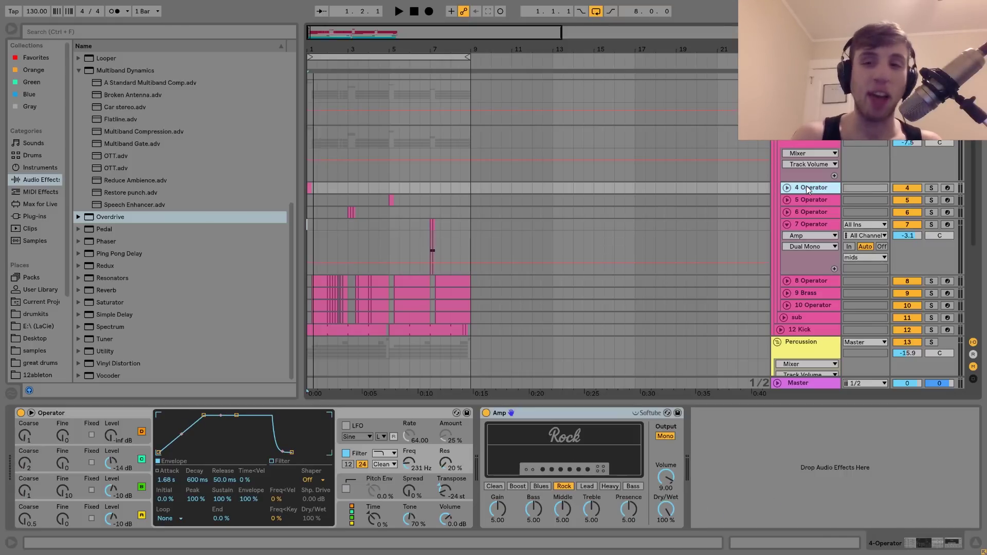
{"action": "left_click", "coordinate": [813, 223], "text": "shift"}
{"action": "left_click", "coordinate": [906, 228]}
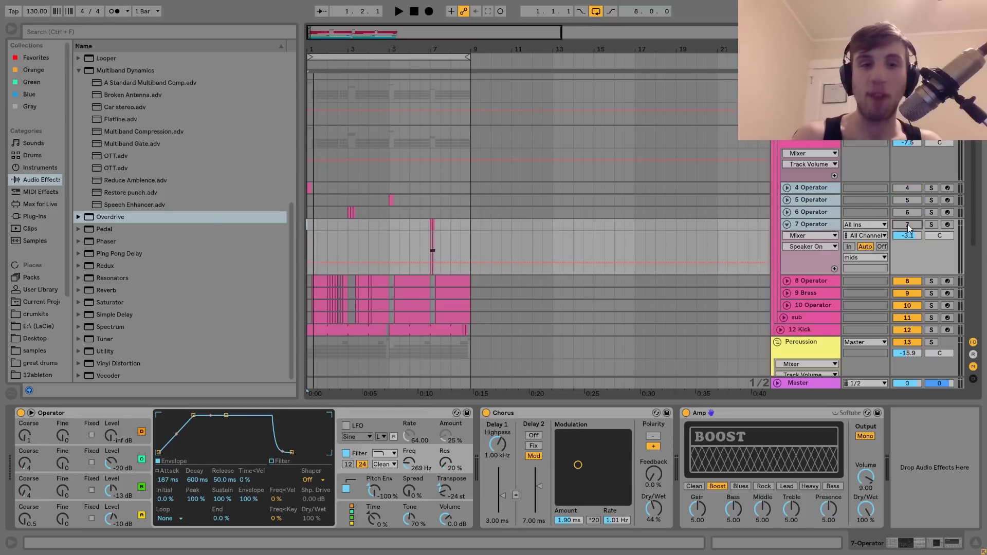
{"action": "key", "text": "space"}
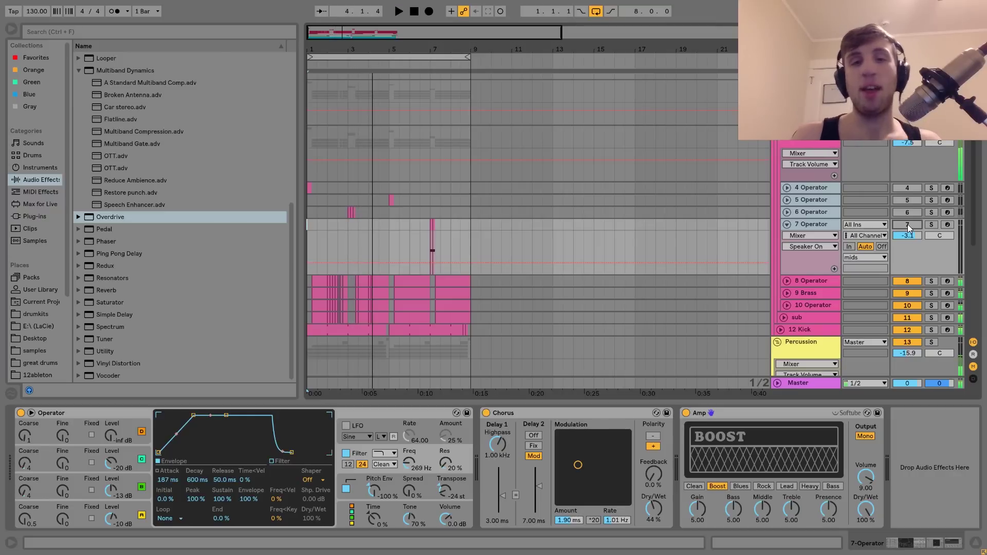
{"action": "left_click_drag", "start_coordinate": [908, 229], "coordinate": [908, 188]}
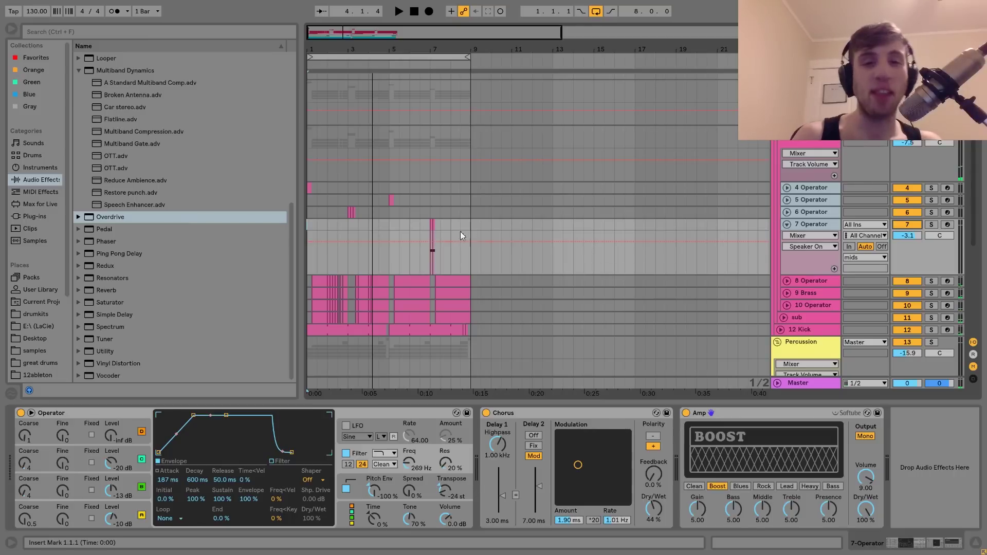
Play from bar 7, solo 7 Operator, and examine its oscillators A, B and C, filter envelope and pitch envelope
{"action": "left_click", "coordinate": [430, 225]}
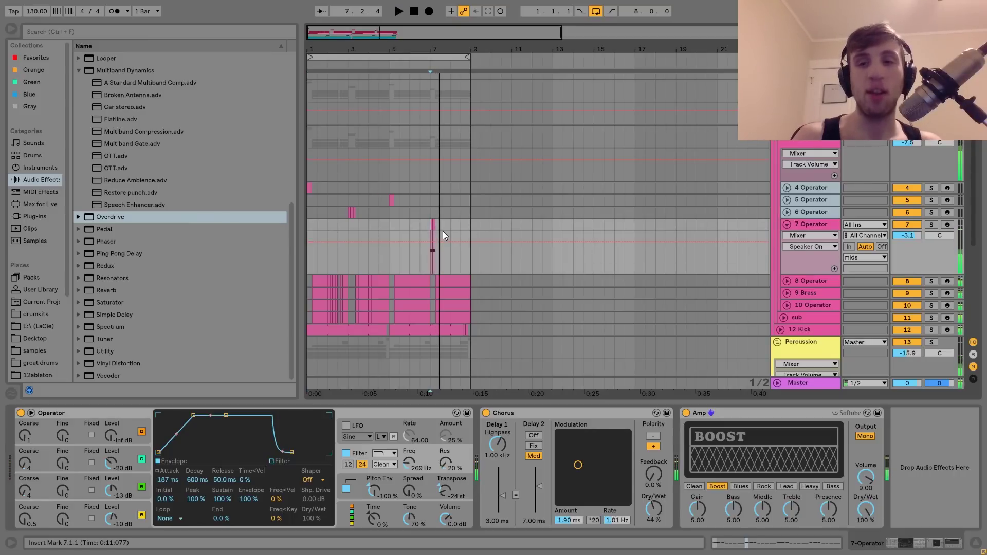
{"action": "left_click", "coordinate": [931, 225]}
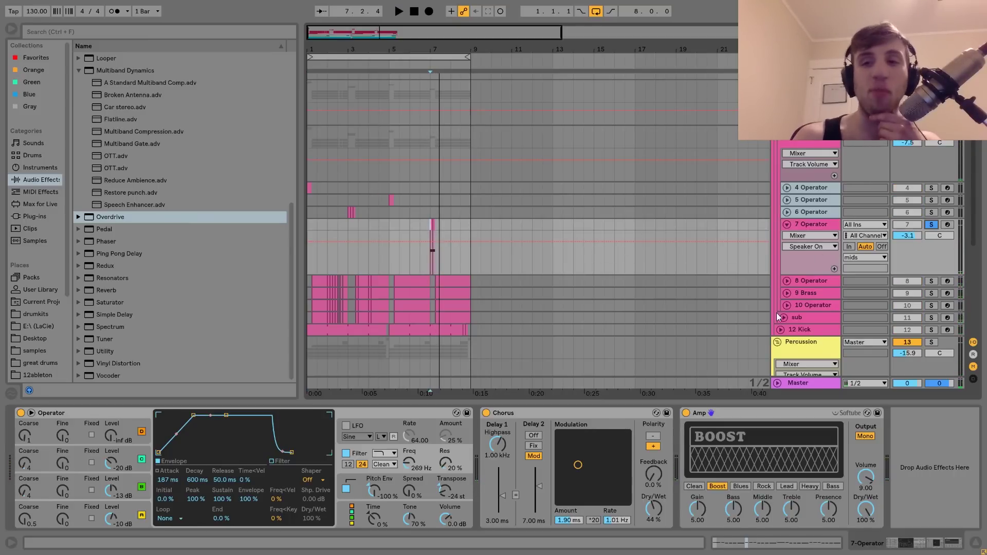
{"action": "left_click", "coordinate": [112, 520]}
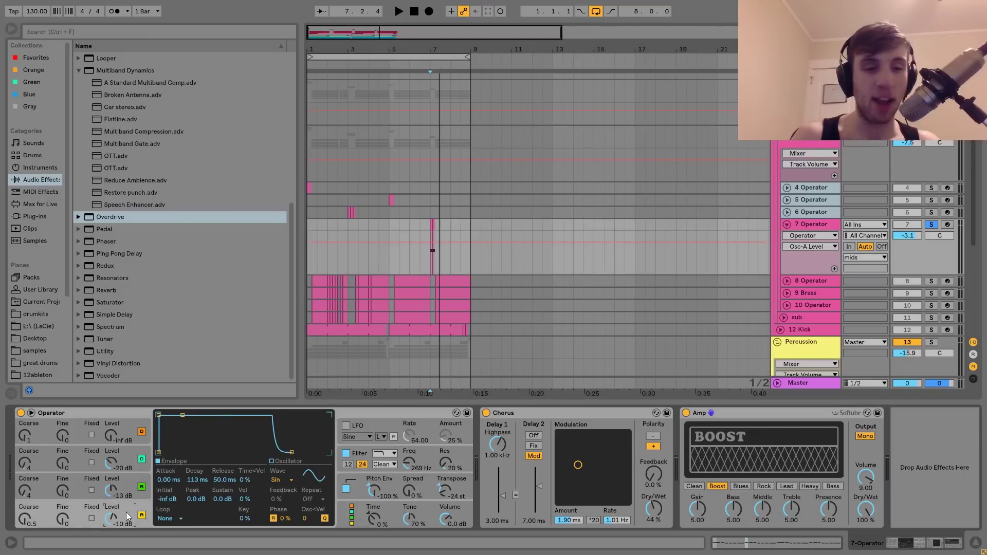
{"action": "left_click", "coordinate": [127, 491]}
{"action": "left_click", "coordinate": [122, 466]}
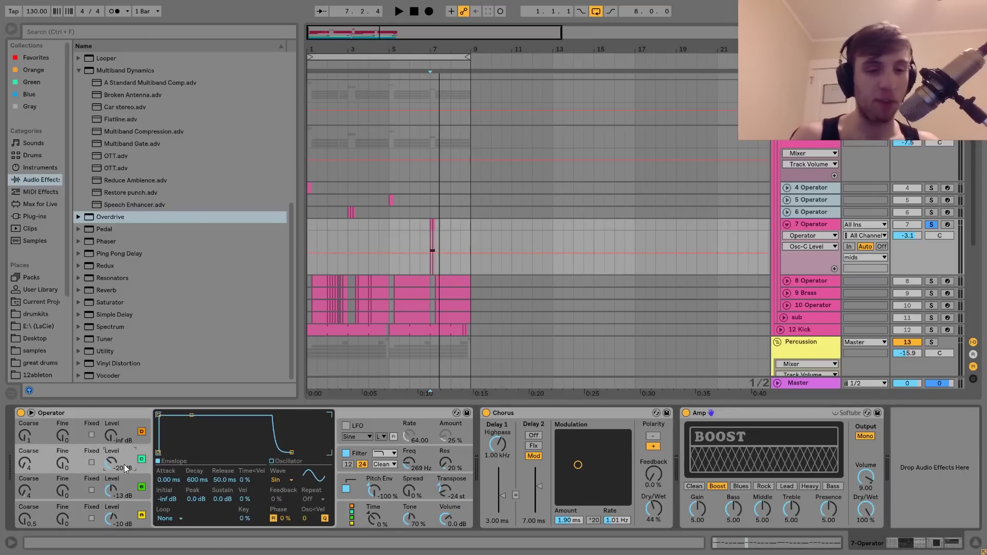
{"action": "left_click", "coordinate": [362, 457]}
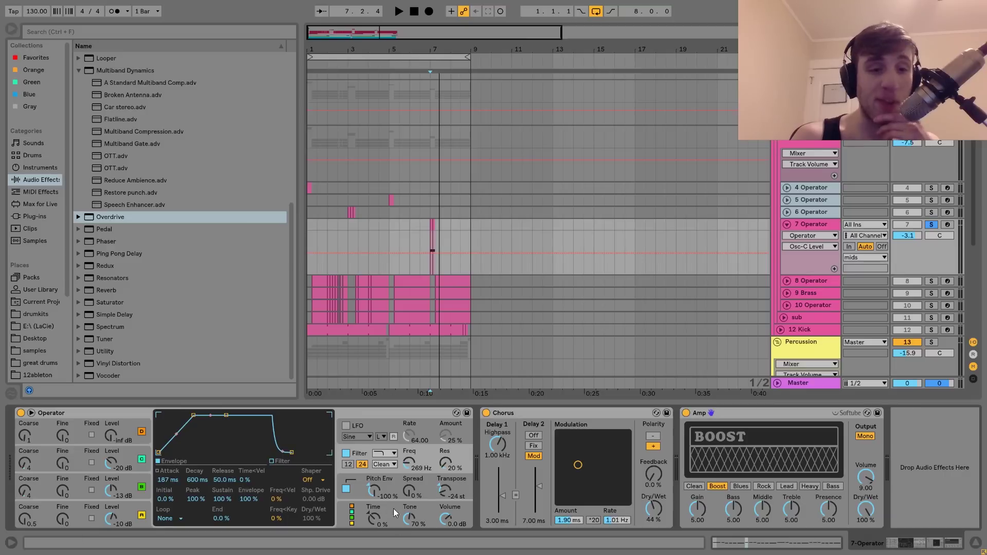
{"action": "left_click", "coordinate": [350, 476]}
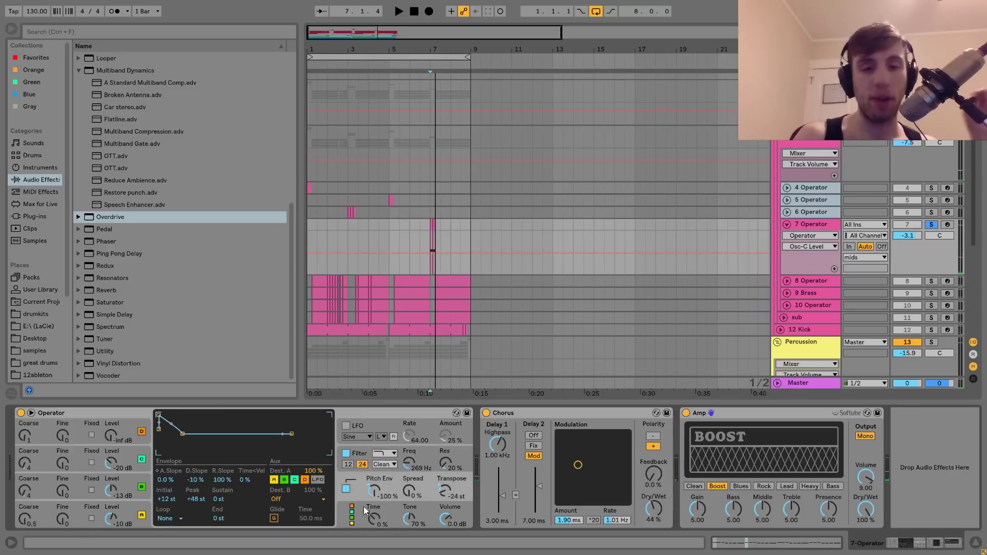
Audition the 7 Operator sound with its pitch envelope turned off, and again with it turned back on
{"action": "left_click", "coordinate": [346, 489]}
{"action": "key", "text": "space"}
{"action": "key", "text": "space"}
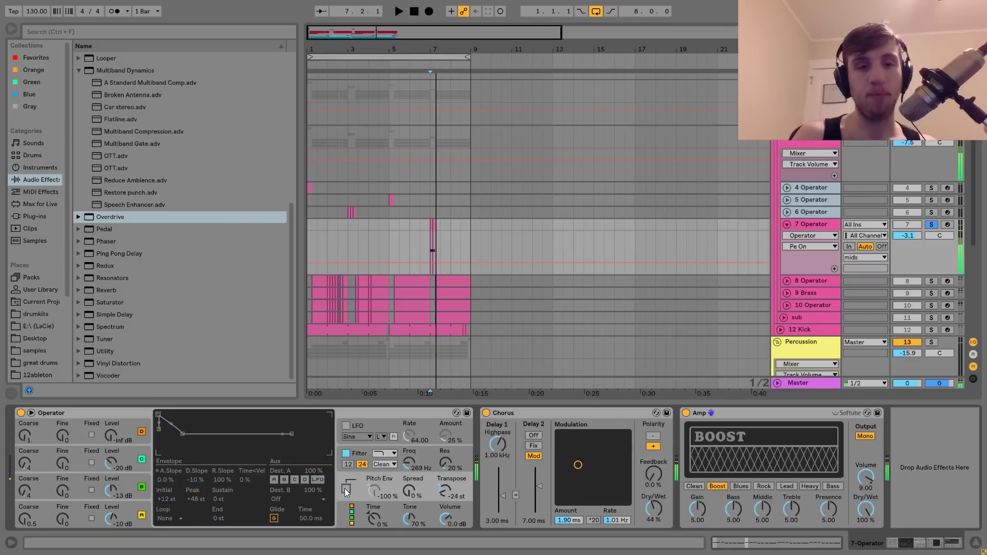
{"action": "left_click", "coordinate": [346, 488]}
{"action": "key", "text": "space"}
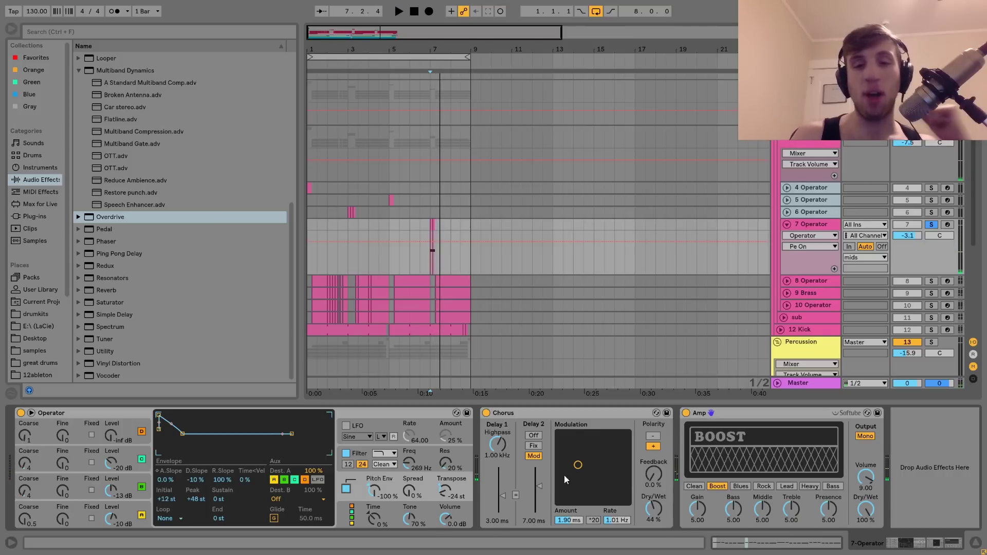
Compare the 7 Operator sound with the Chorus on and bypassed, leaving the Chorus enabled
{"action": "left_click", "coordinate": [546, 414]}
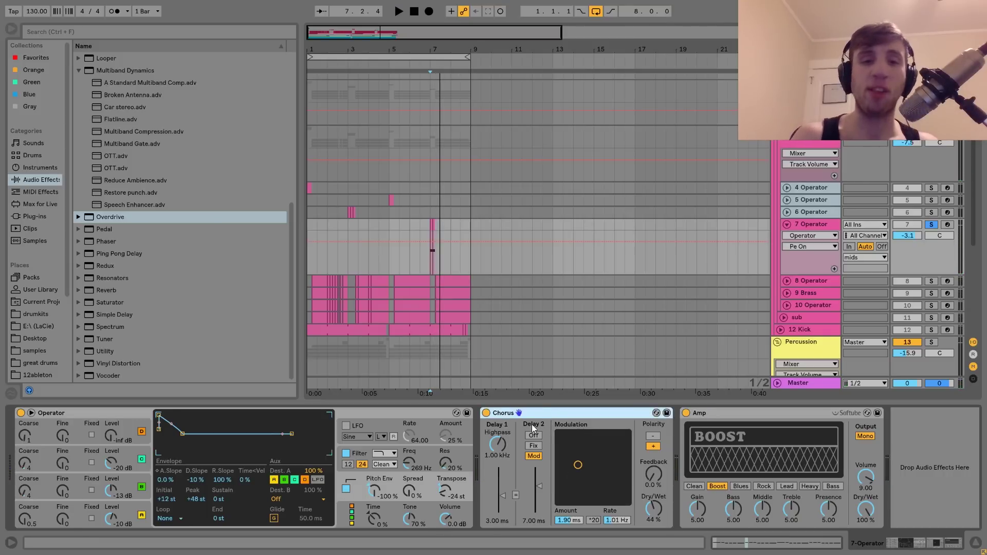
{"action": "key", "text": "space"}
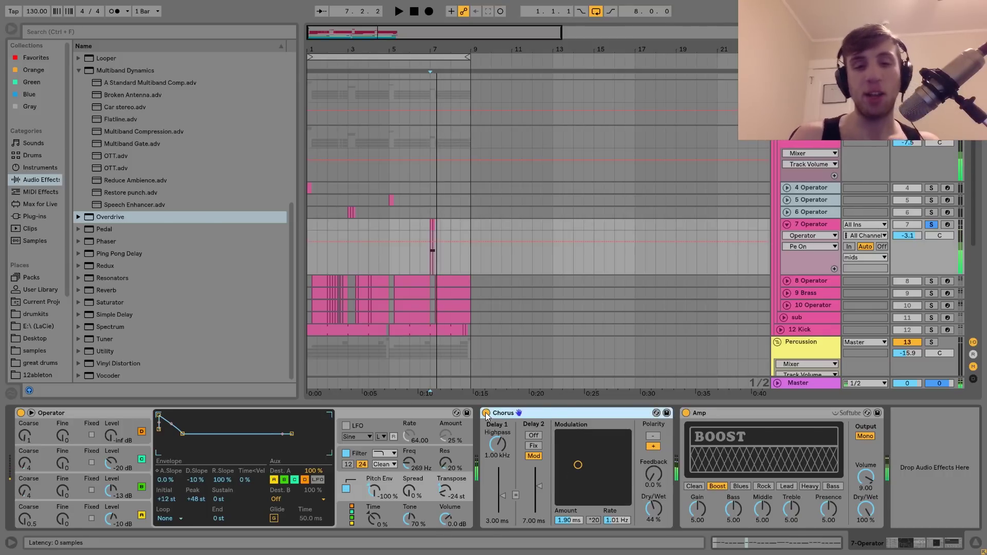
{"action": "left_click", "coordinate": [486, 414]}
{"action": "key", "text": "space"}
{"action": "left_click", "coordinate": [486, 413]}
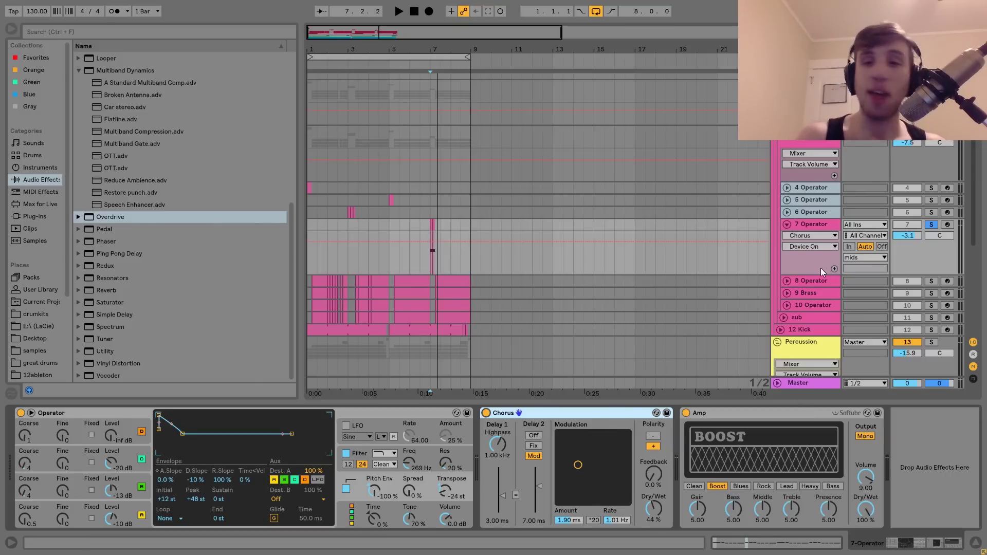
Select the 8 Operator track and solo it together with 9 Brass and 10 Operator
{"action": "left_click", "coordinate": [812, 280]}
{"action": "left_click", "coordinate": [932, 281]}
{"action": "left_click", "coordinate": [932, 293], "text": "ctrl"}
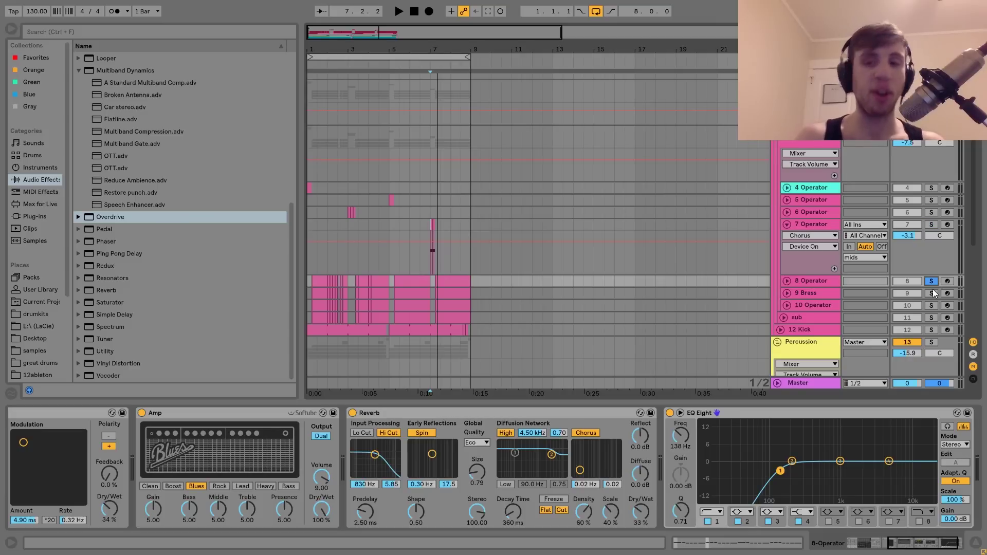
{"action": "left_click", "coordinate": [932, 307], "text": "ctrl"}
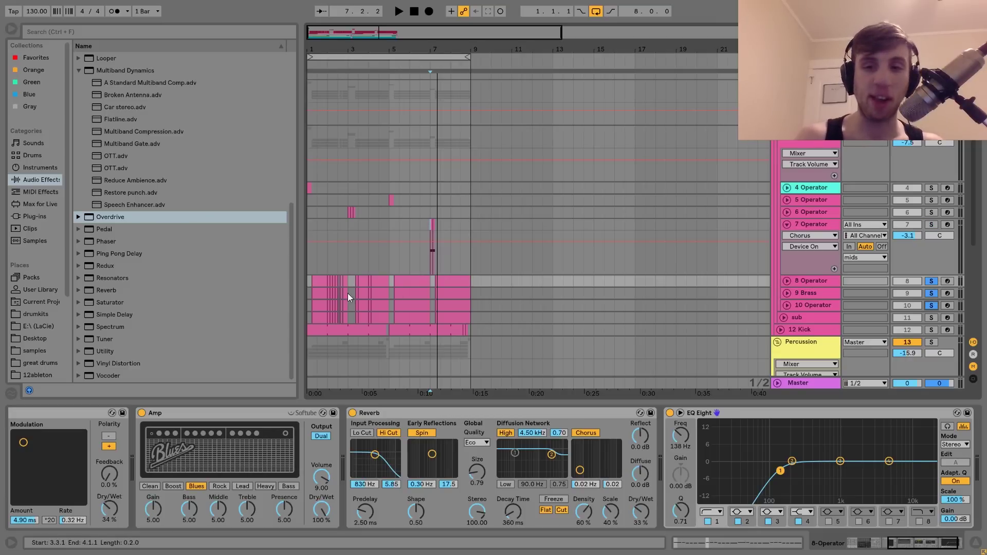
Place the playback start at 1.2.1 and play the soloed 8 Operator, 9 Brass and 10 Operator layers through the loop
{"action": "left_click", "coordinate": [310, 280]}
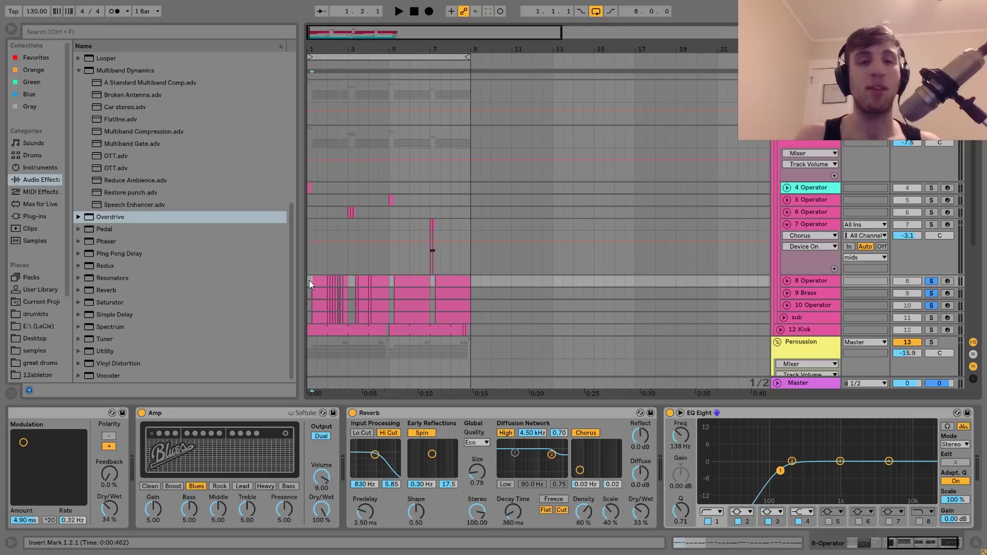
{"action": "key", "text": "space"}
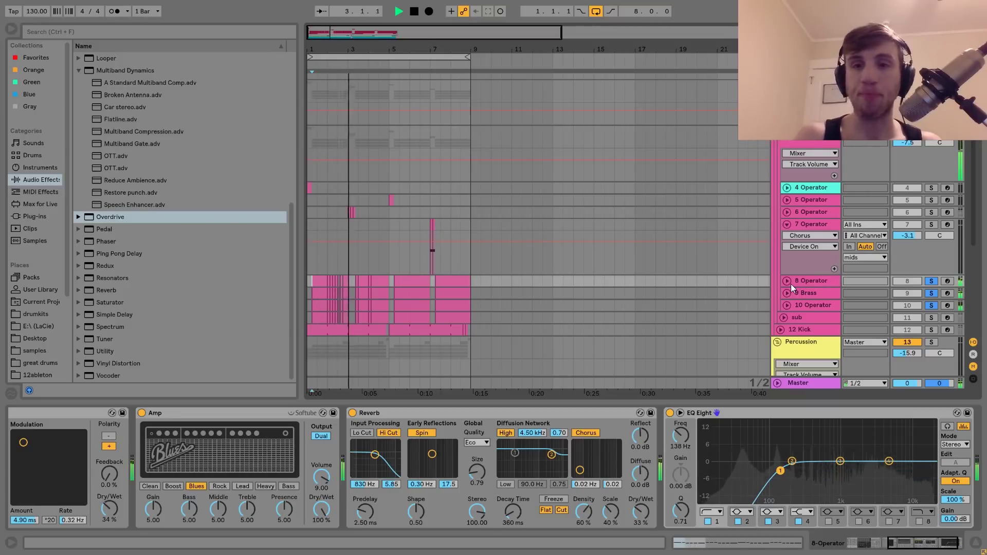
{"action": "scroll", "coordinate": [791, 284], "scroll_direction": "down", "scroll_amount": 3}
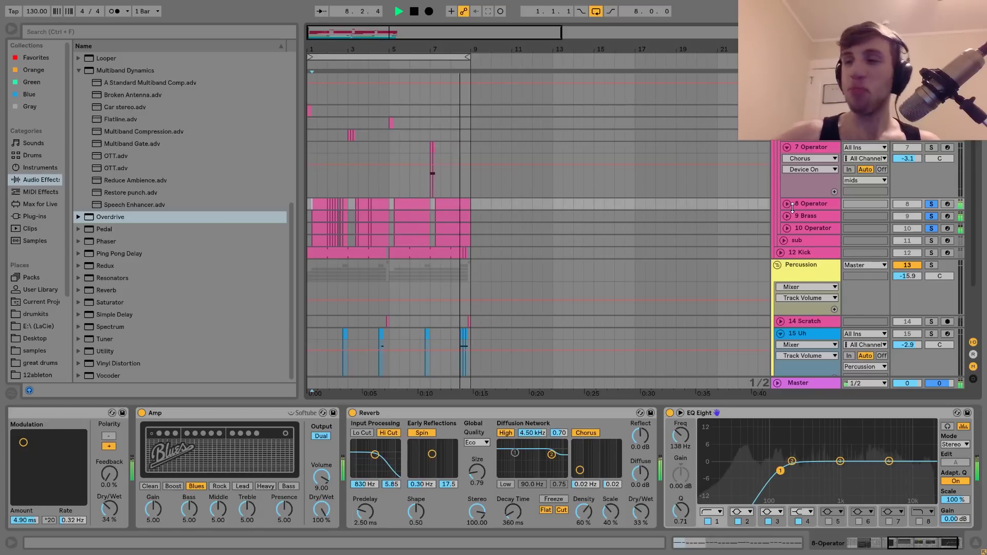
{"action": "key", "text": "space"}
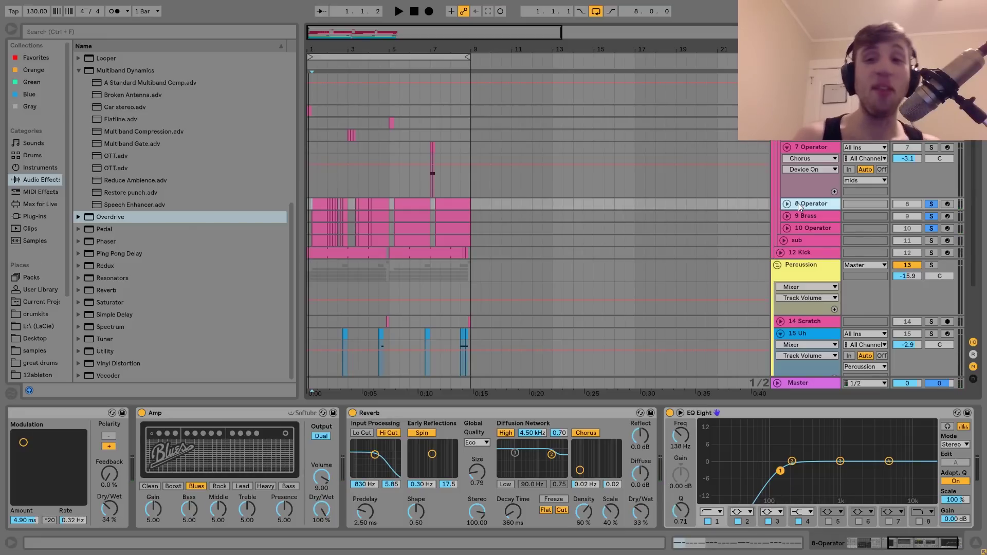
Unfold the 8 Operator track, solo it alone, and audition it while bringing its Operator device into view
{"action": "left_click", "coordinate": [788, 204]}
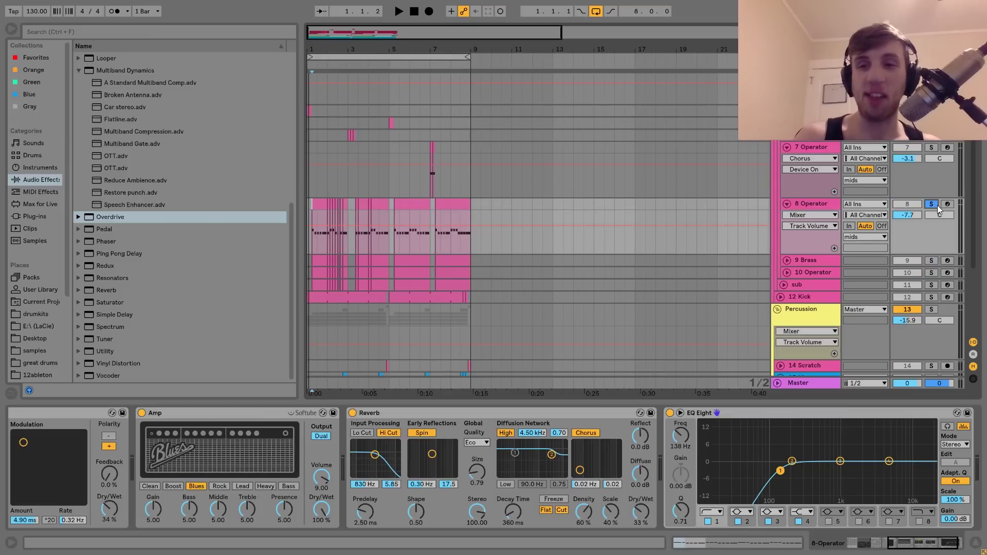
{"action": "key", "text": "space"}
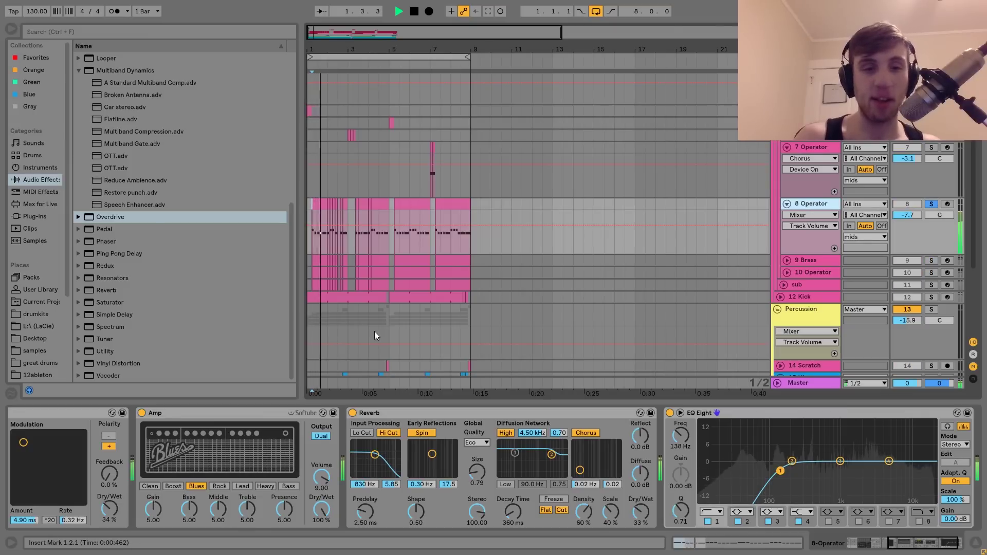
{"action": "scroll", "coordinate": [350, 452], "scroll_direction": "up", "scroll_amount": 5}
{"action": "scroll", "coordinate": [350, 452], "scroll_direction": "up", "scroll_amount": 2}
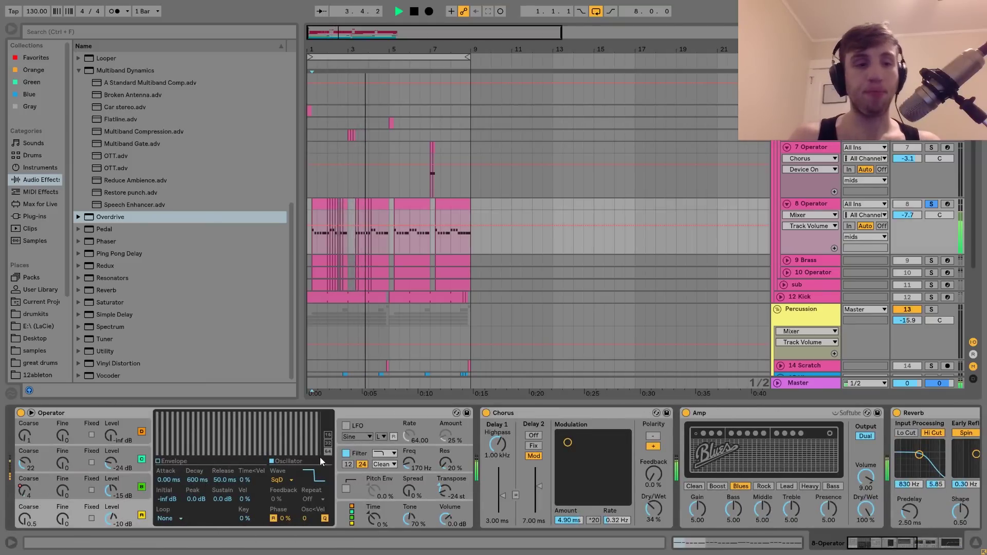
{"action": "key", "text": "space"}
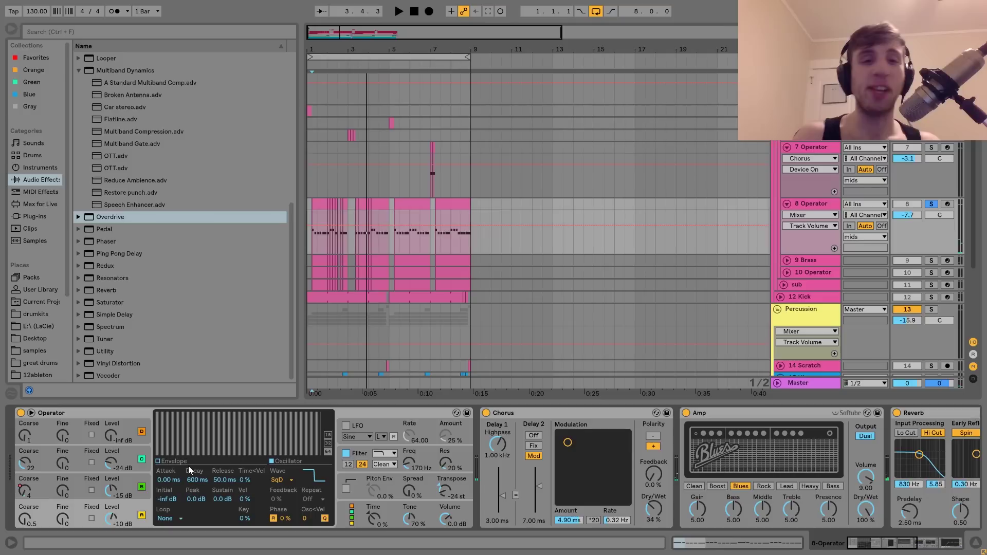
Play 8 Operator soloed, switching the solo to 9 Brass and 10 Operator in turn to compare the layers
{"action": "key", "text": "space"}
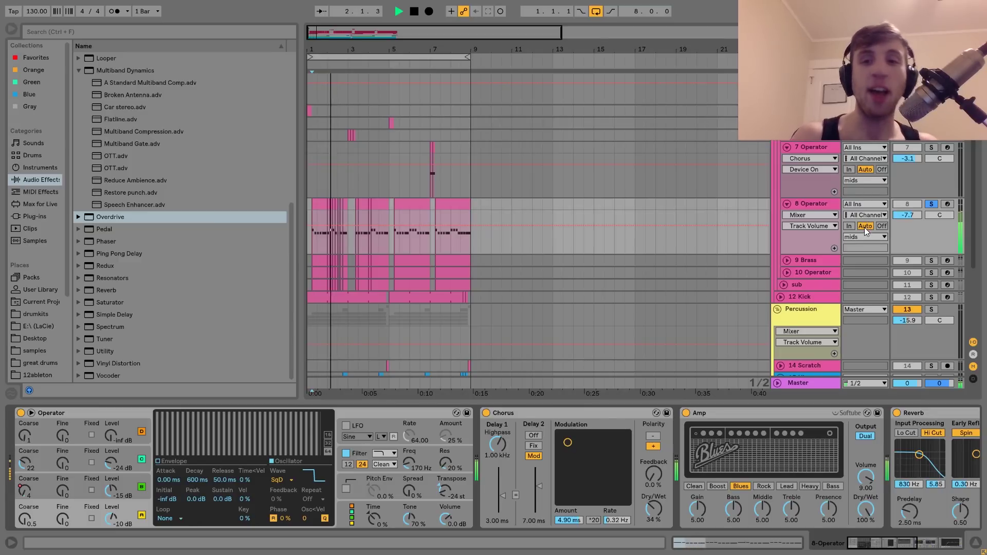
{"action": "left_click", "coordinate": [931, 261]}
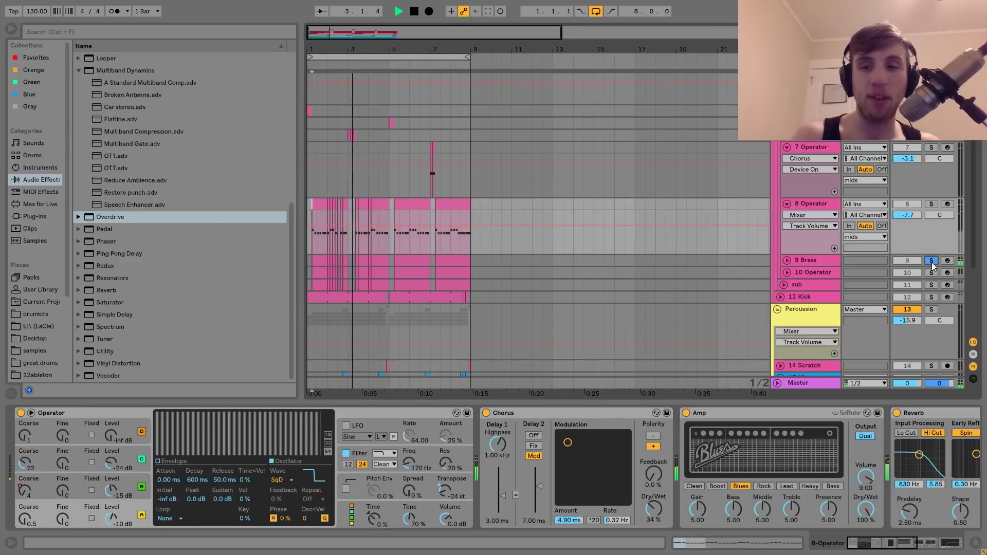
{"action": "left_click", "coordinate": [931, 273]}
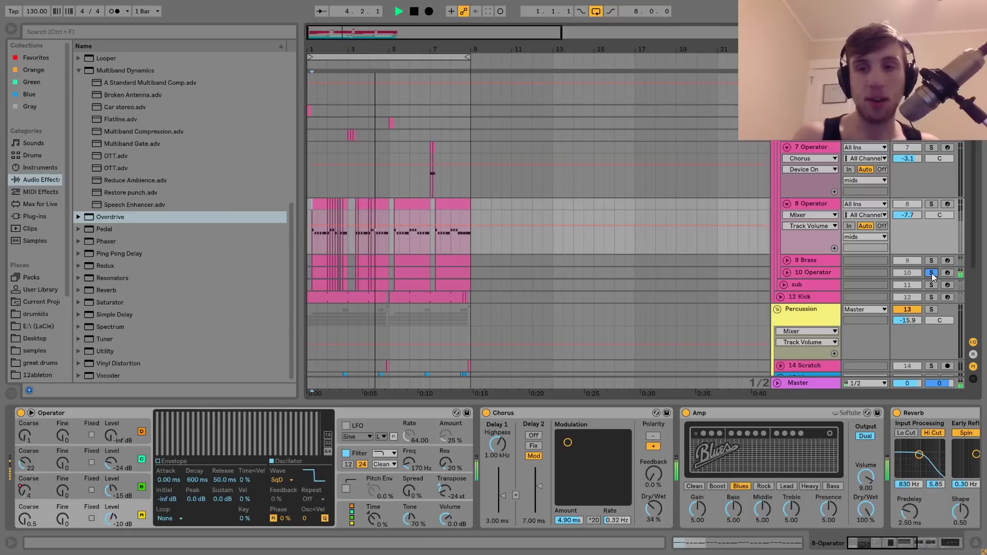
{"action": "key", "text": "space"}
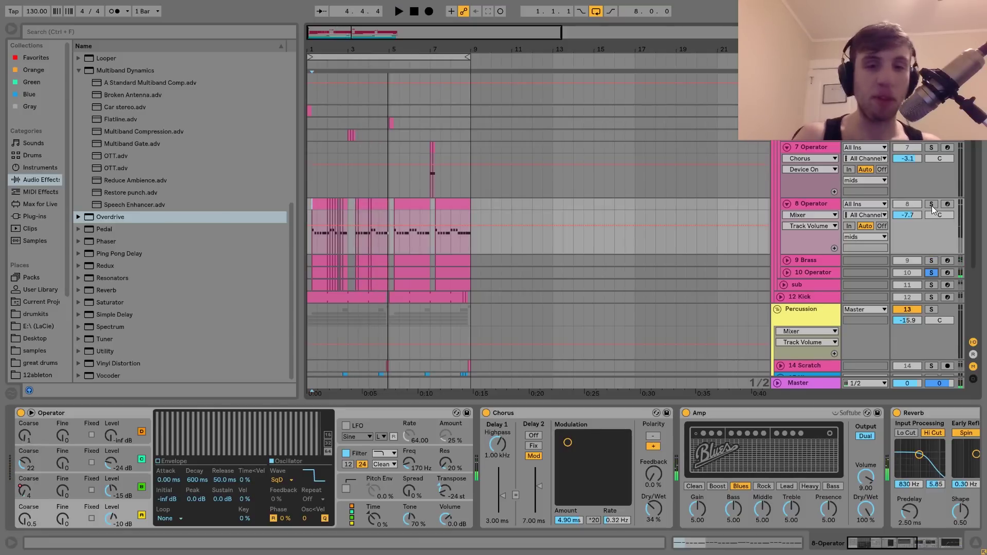
Solo and play 8 Operator again, and examine the envelopes of its oscillators A, B and C
{"action": "left_click", "coordinate": [820, 204]}
{"action": "key", "text": "space"}
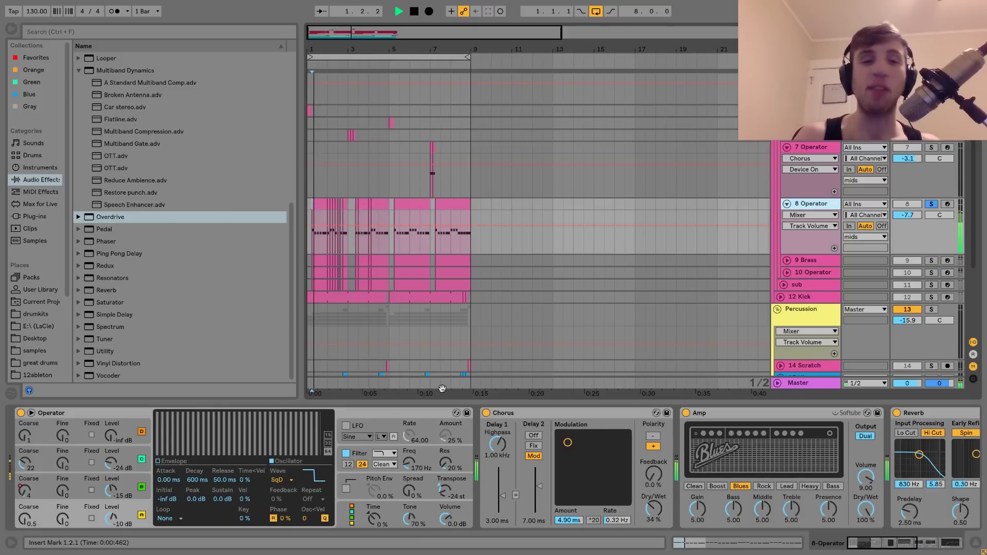
{"action": "left_click", "coordinate": [129, 513]}
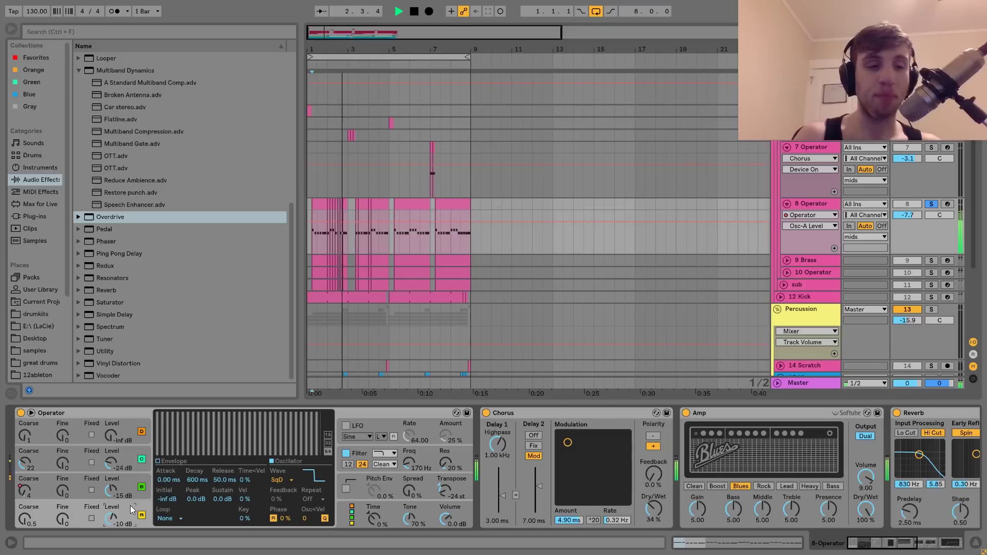
{"action": "left_click", "coordinate": [178, 461]}
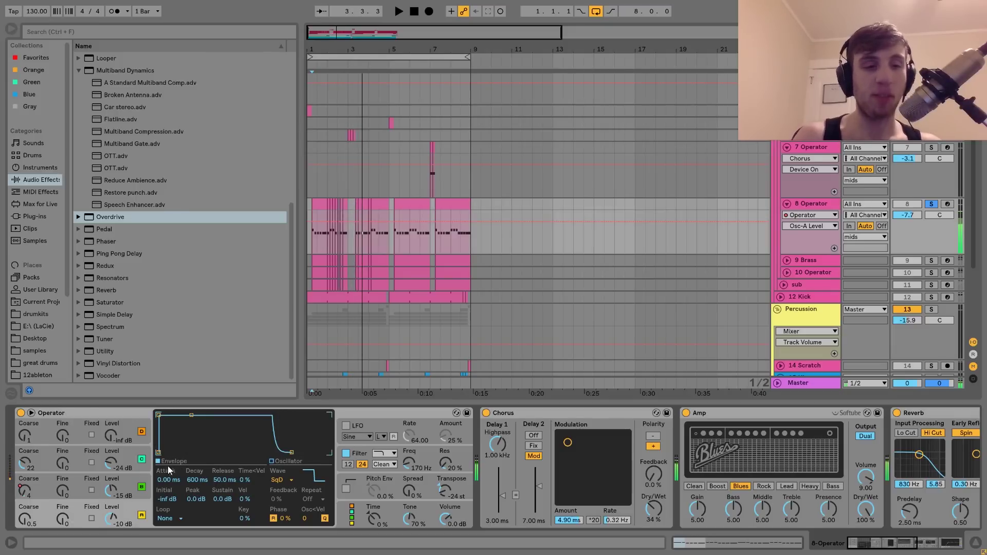
{"action": "left_click", "coordinate": [131, 475]}
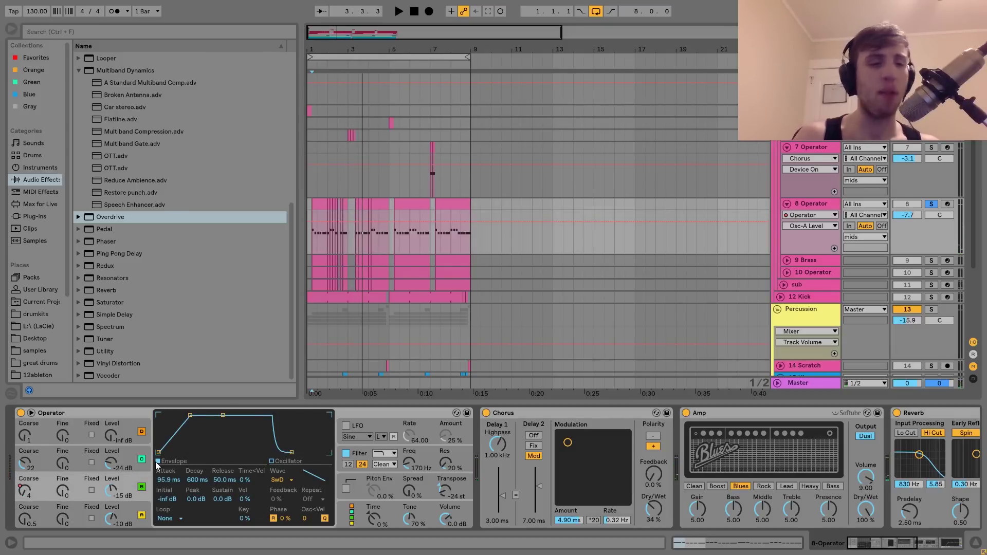
{"action": "left_click", "coordinate": [130, 449]}
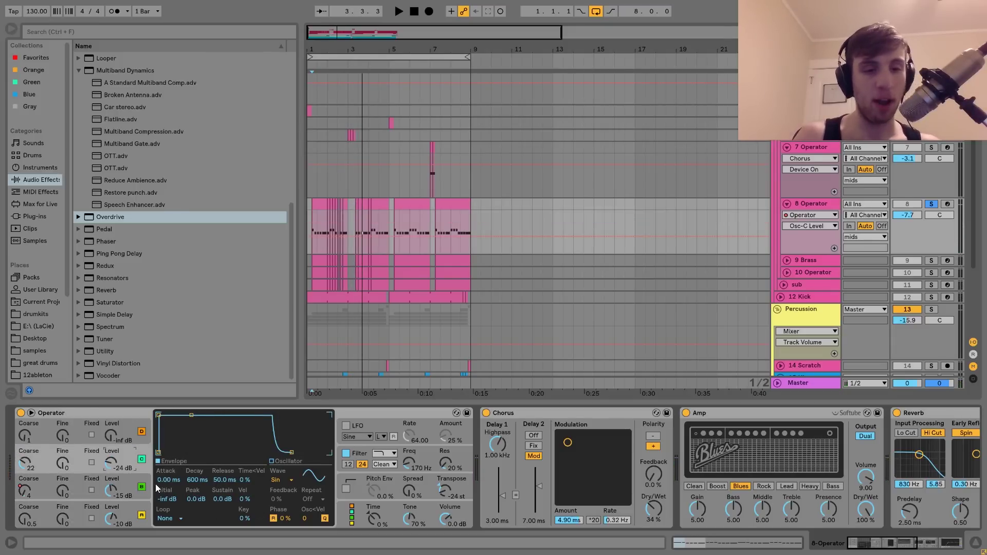
Show the automation of oscillator B's Coarse on 8 Operator and play the passage from 4.3.1
{"action": "right_click", "coordinate": [31, 496]}
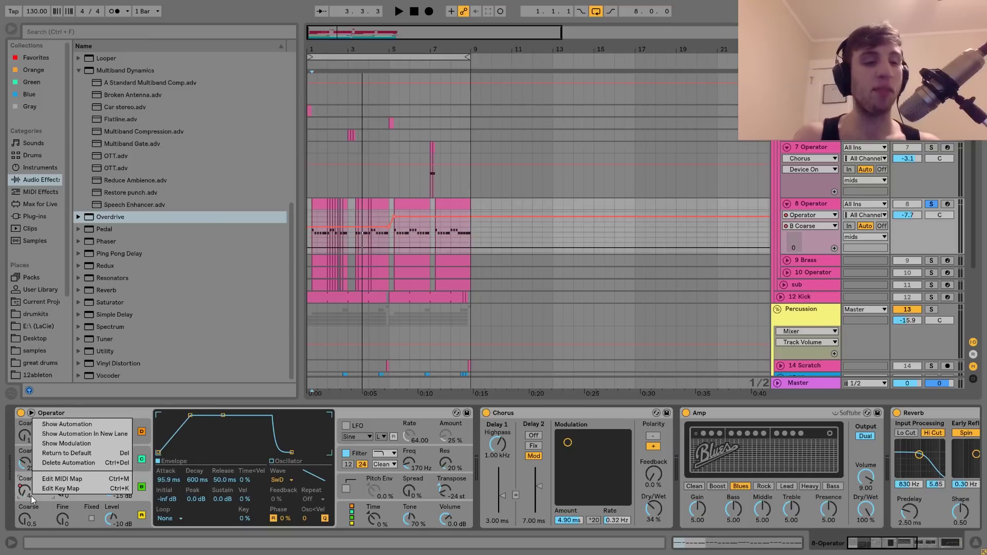
{"action": "left_click", "coordinate": [90, 424]}
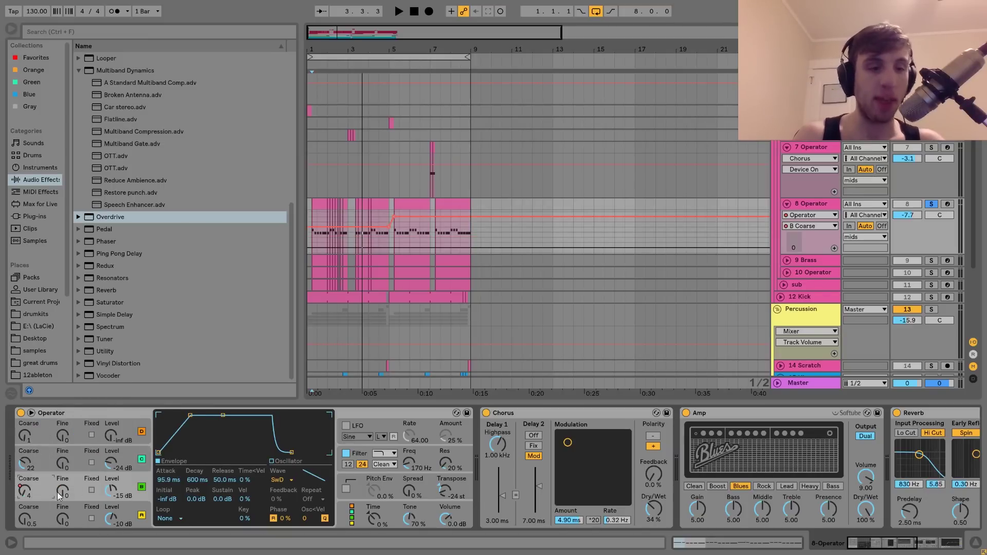
{"action": "left_click", "coordinate": [378, 246]}
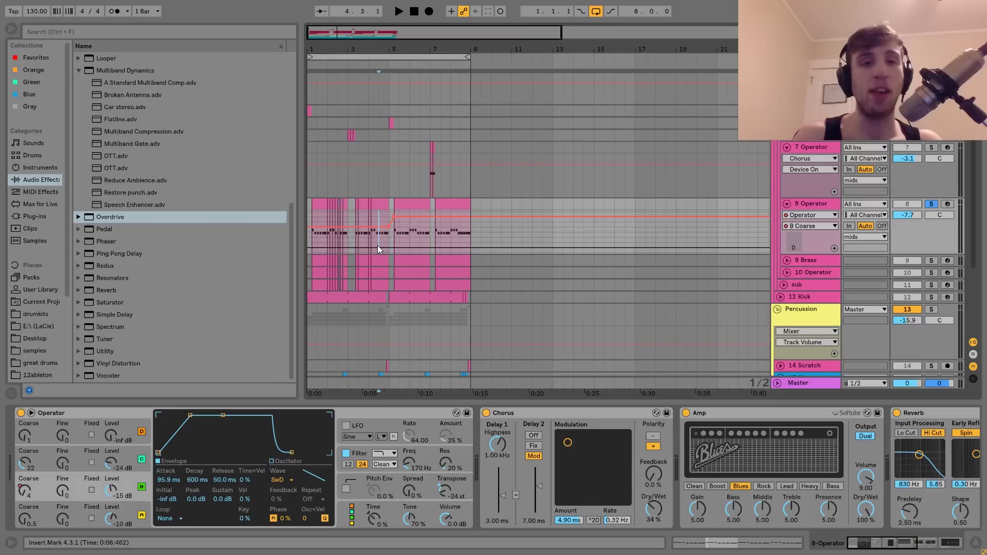
{"action": "key", "text": "space"}
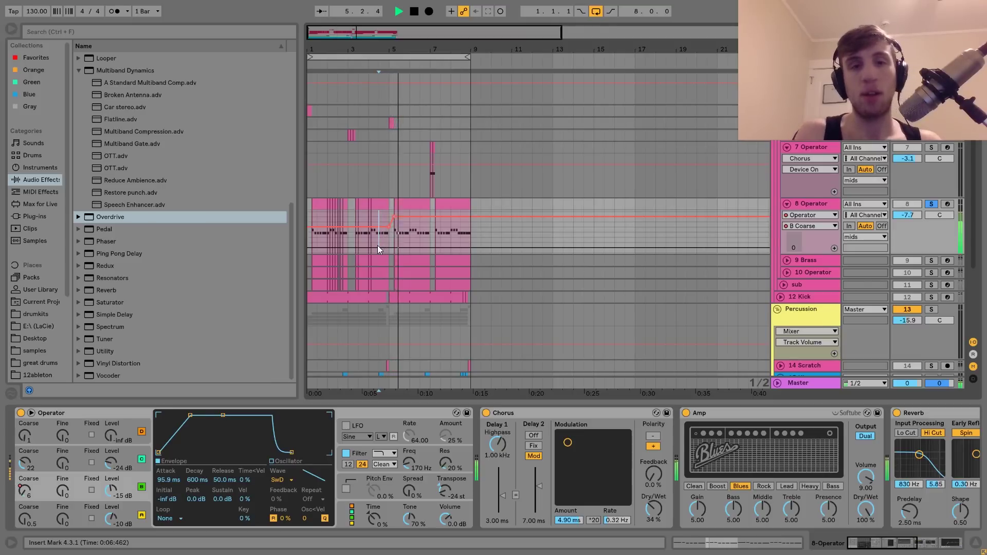
{"action": "key", "text": "space"}
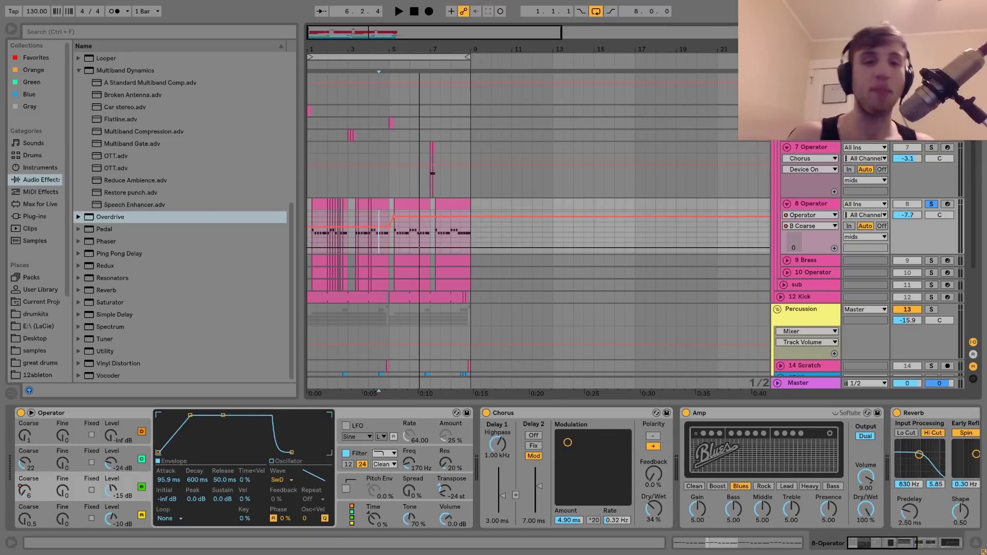
Replay 8 Operator from 4.3.1 and examine its Operator filter, Chorus and Amp settings
{"action": "key", "text": "space"}
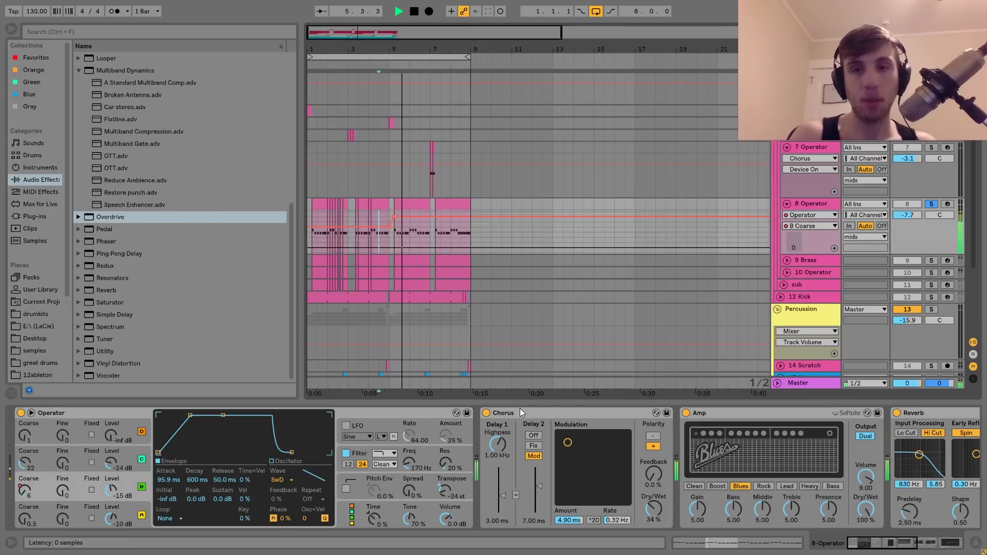
{"action": "key", "text": "space"}
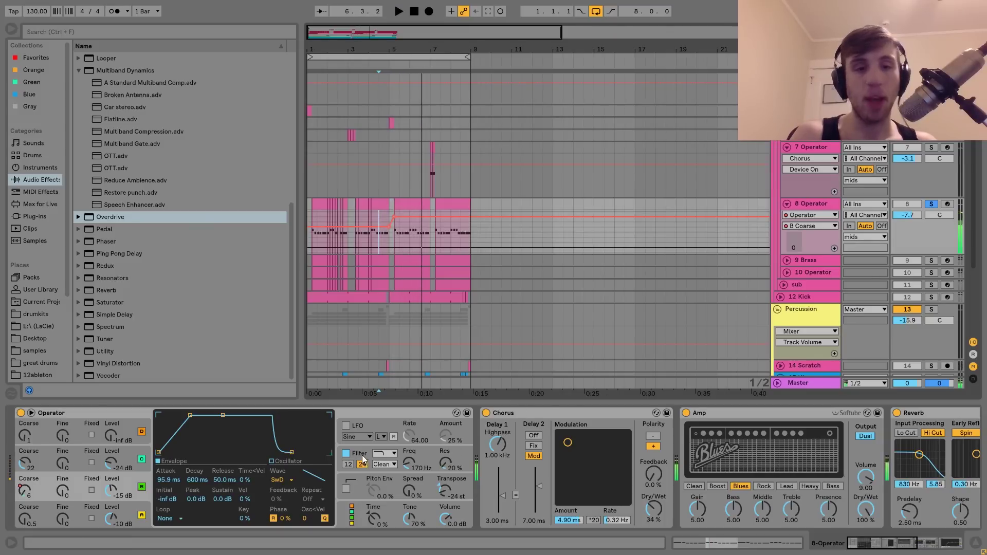
{"action": "left_click", "coordinate": [362, 461]}
{"action": "scroll", "coordinate": [219, 463], "scroll_direction": "right", "scroll_amount": 3}
{"action": "scroll", "coordinate": [219, 463], "scroll_direction": "right", "scroll_amount": 6}
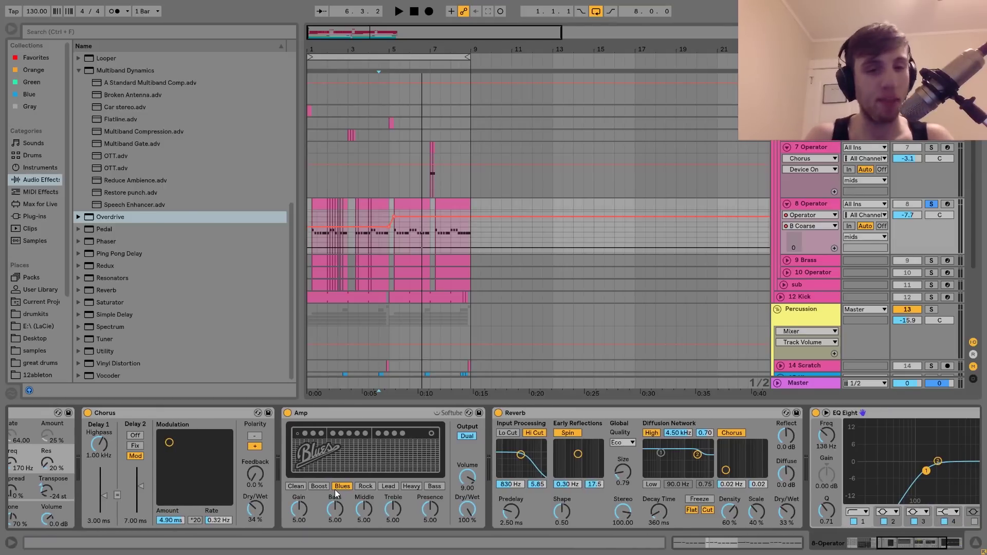
{"action": "scroll", "coordinate": [334, 490], "scroll_direction": "down", "scroll_amount": 3}
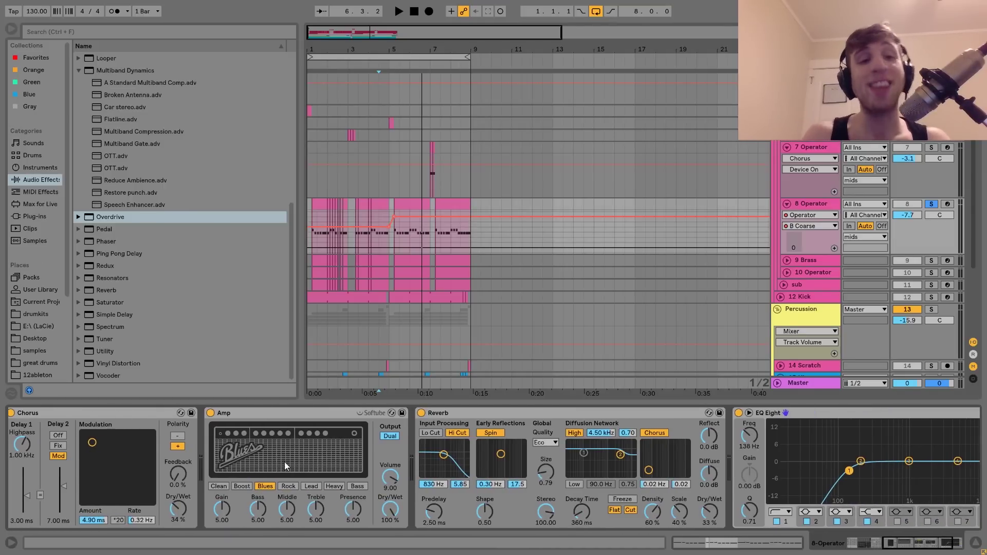
{"action": "key", "text": "space"}
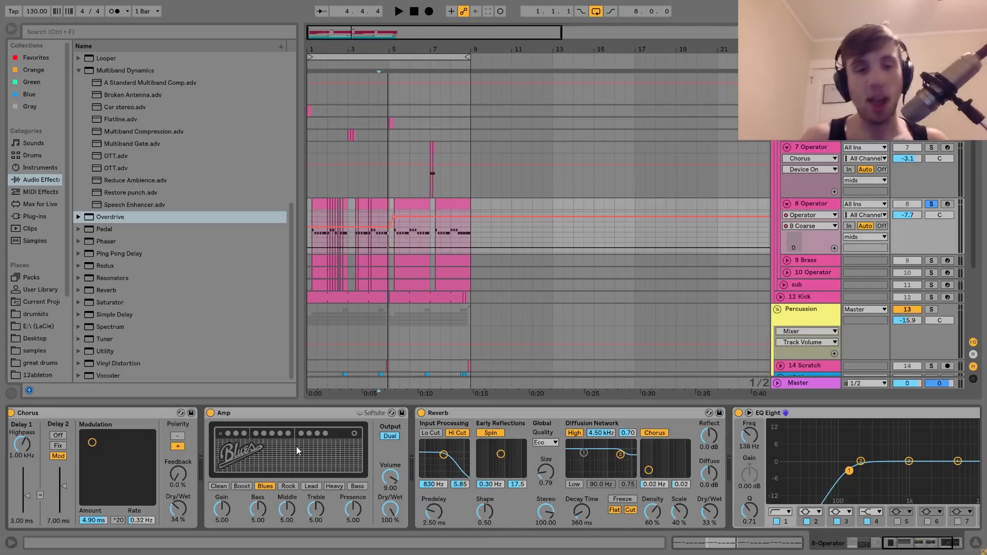
{"action": "scroll", "coordinate": [451, 461], "scroll_direction": "right", "scroll_amount": 4}
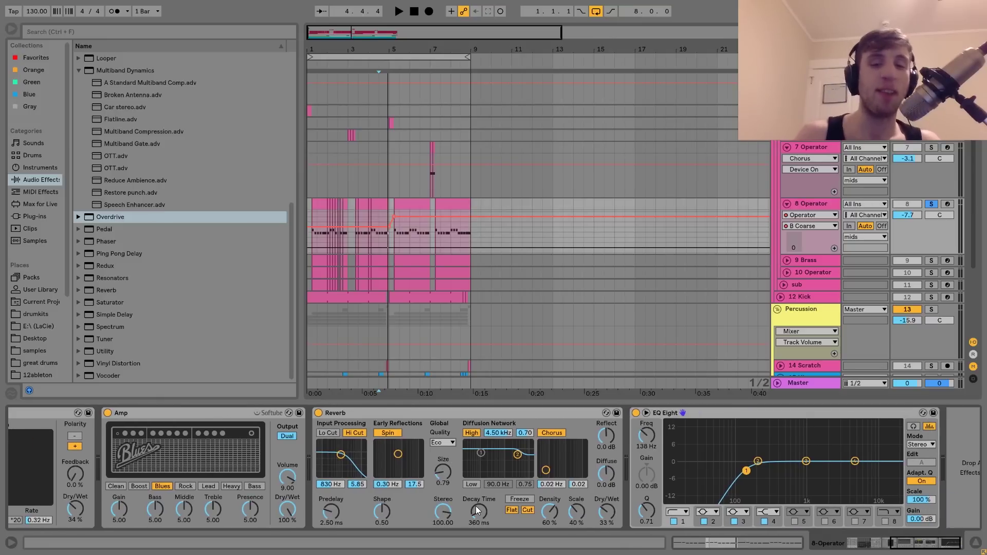
Compare the 8 Operator sound with the Reverb bypassed and on, leaving the Reverb enabled
{"action": "left_click", "coordinate": [318, 413]}
{"action": "key", "text": "space"}
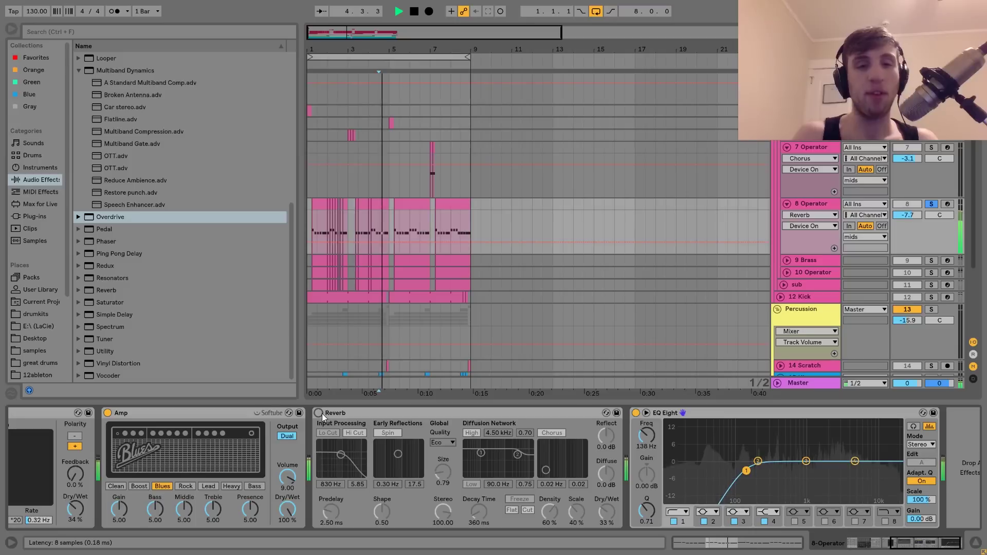
{"action": "left_click", "coordinate": [319, 413]}
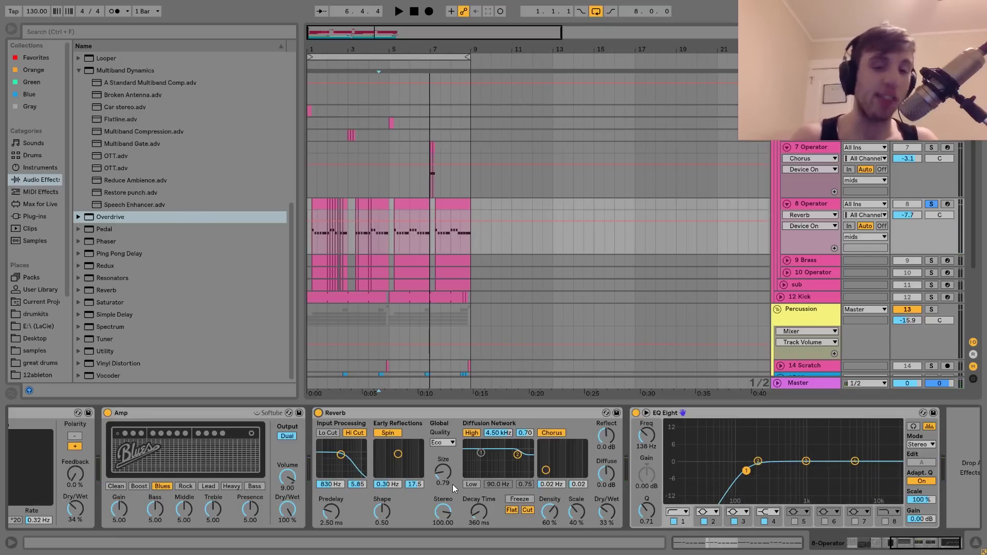
{"action": "key", "text": "space"}
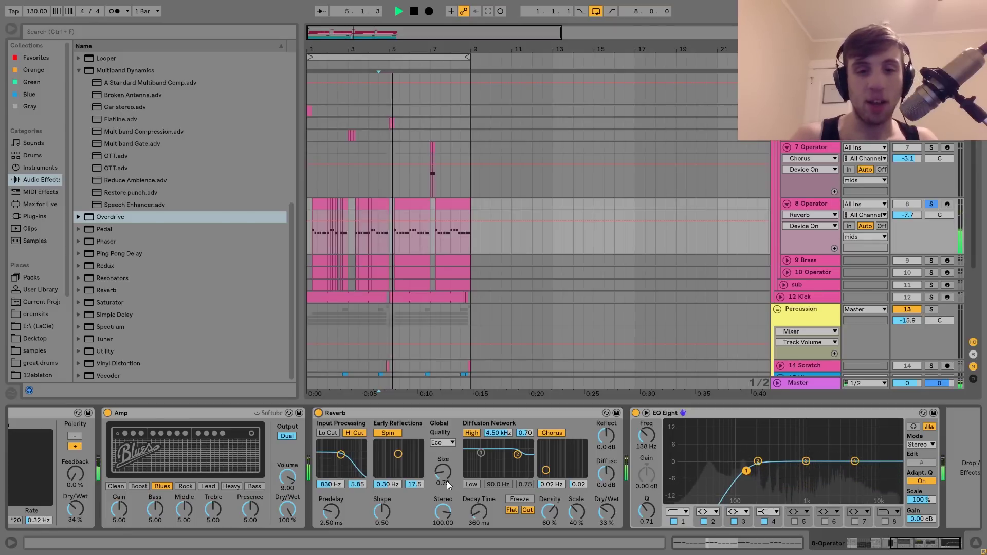
{"action": "key", "text": "space"}
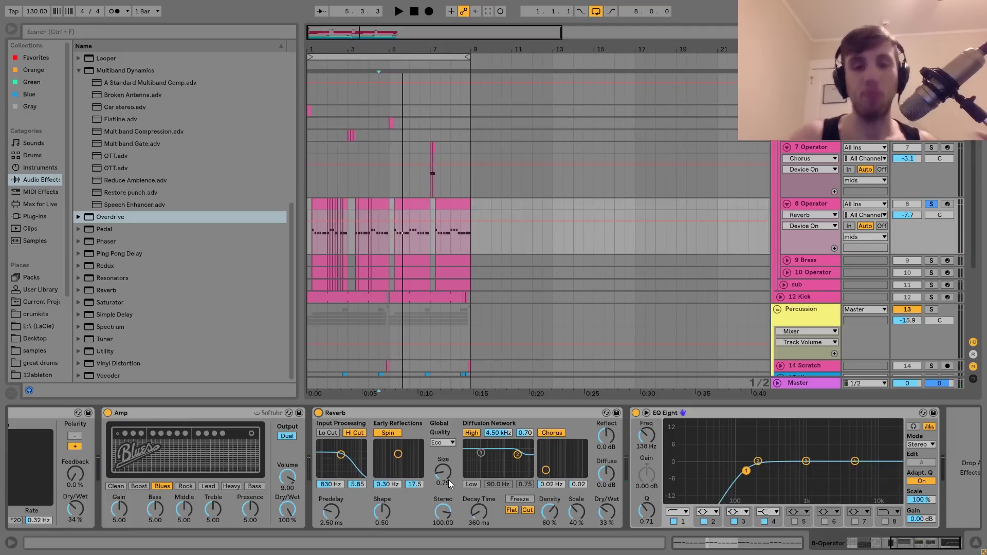
Check the EQ Eight on 8 Operator, solo and unfold the 9 Brass track, and audition it
{"action": "scroll", "coordinate": [449, 480], "scroll_direction": "right", "scroll_amount": 3}
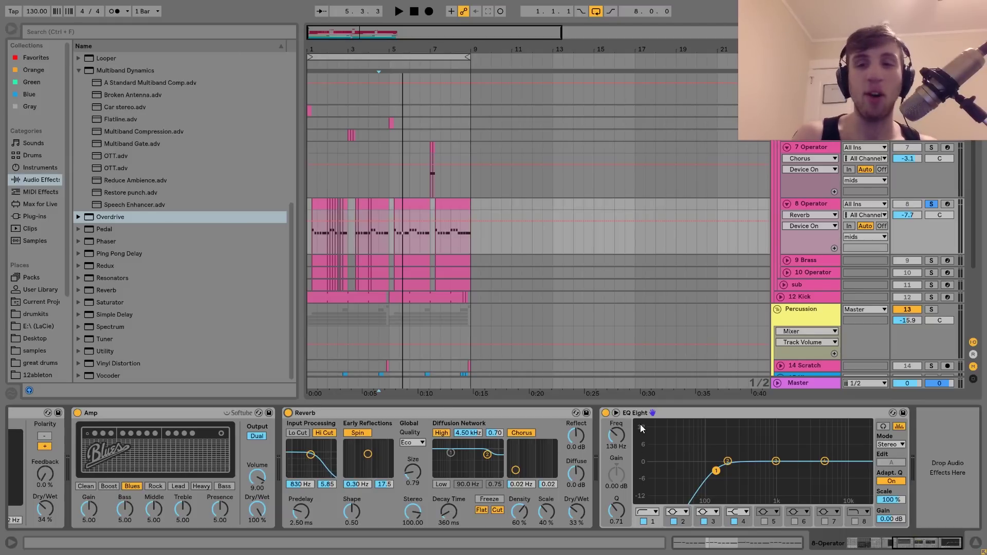
{"action": "left_click", "coordinate": [811, 257]}
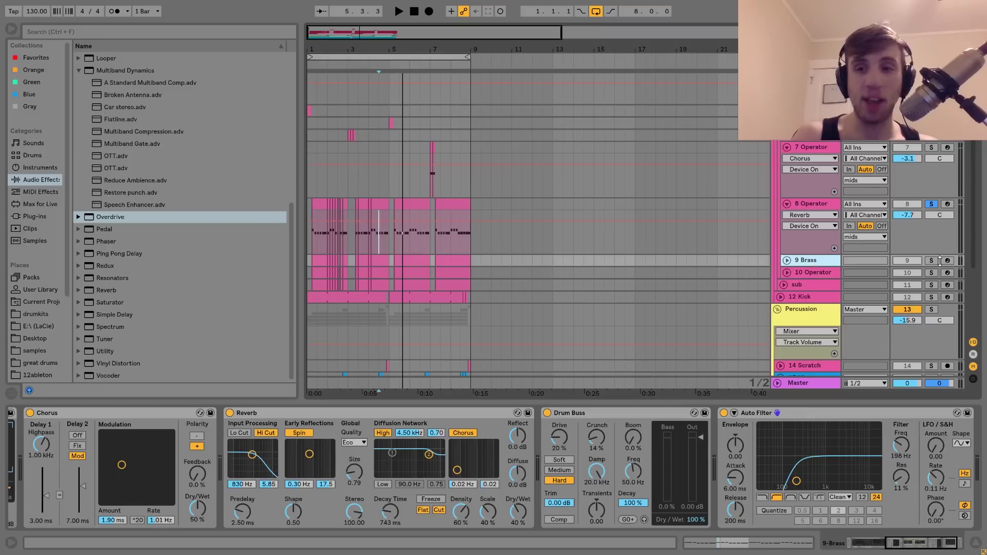
{"action": "left_click", "coordinate": [931, 261]}
{"action": "left_click", "coordinate": [787, 259]}
{"action": "key", "text": "space"}
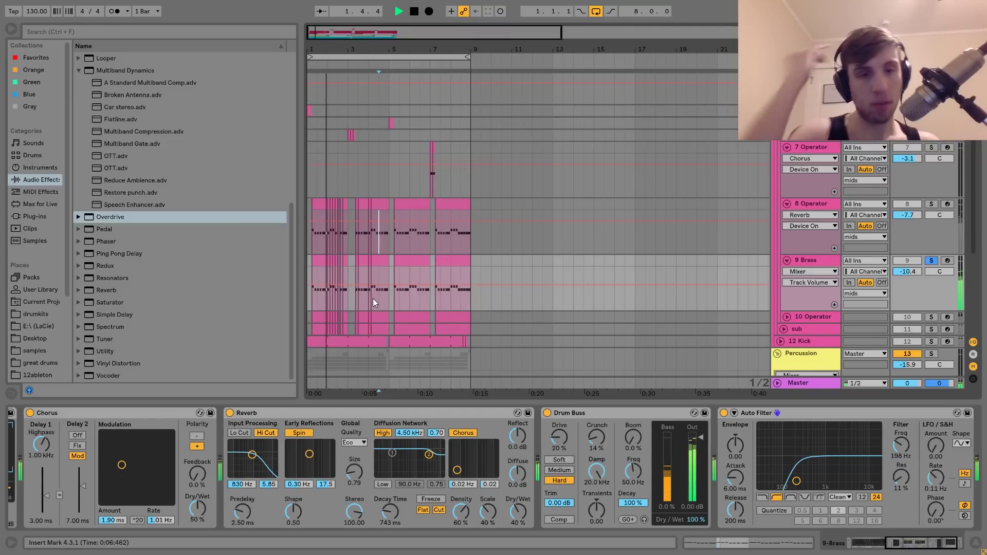
{"action": "key", "text": "space"}
View the Brass device's sample, locate Brass.wav in the browser, and return the device to its controls
{"action": "scroll", "coordinate": [334, 437], "scroll_direction": "up", "scroll_amount": 5}
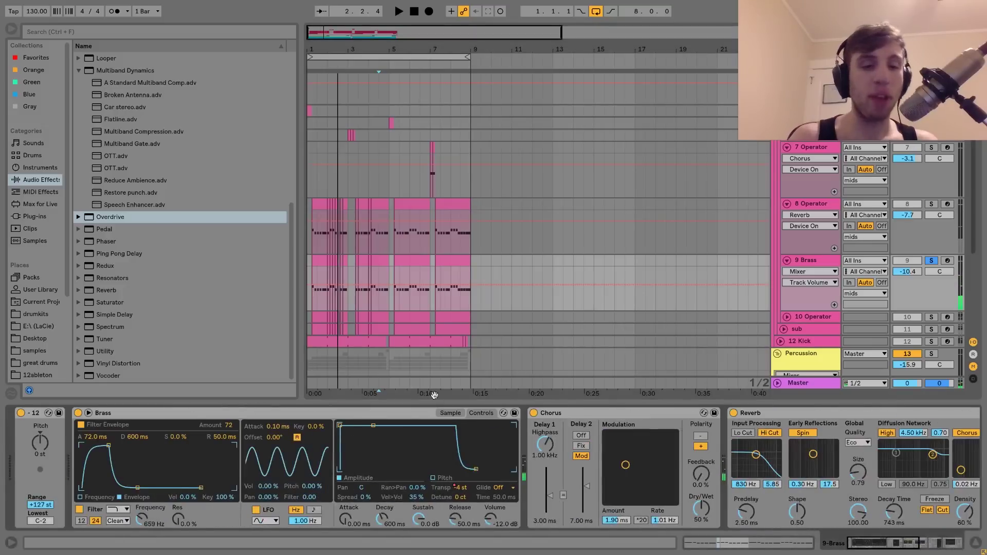
{"action": "left_click", "coordinate": [451, 413]}
{"action": "right_click", "coordinate": [324, 441]}
{"action": "left_click", "coordinate": [350, 454]}
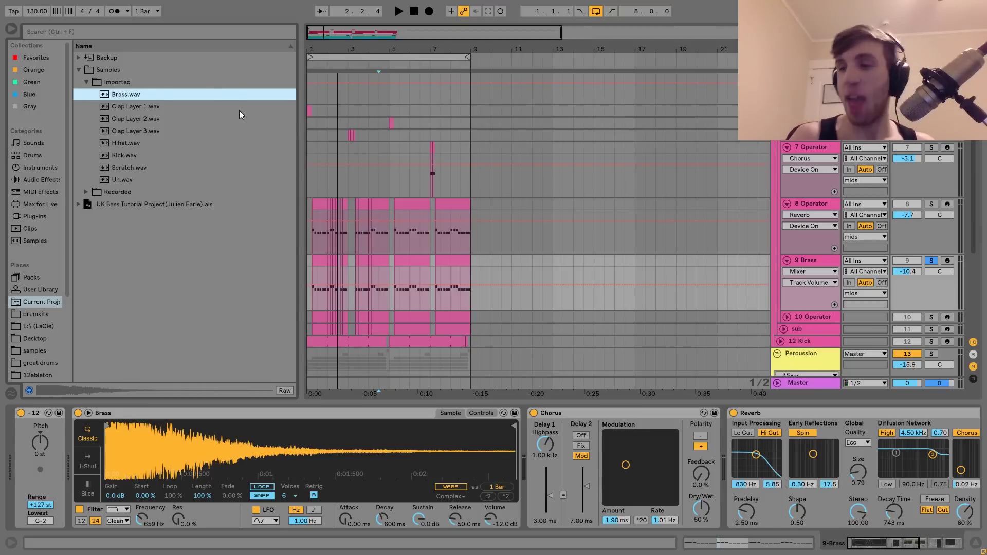
{"action": "left_click", "coordinate": [478, 414]}
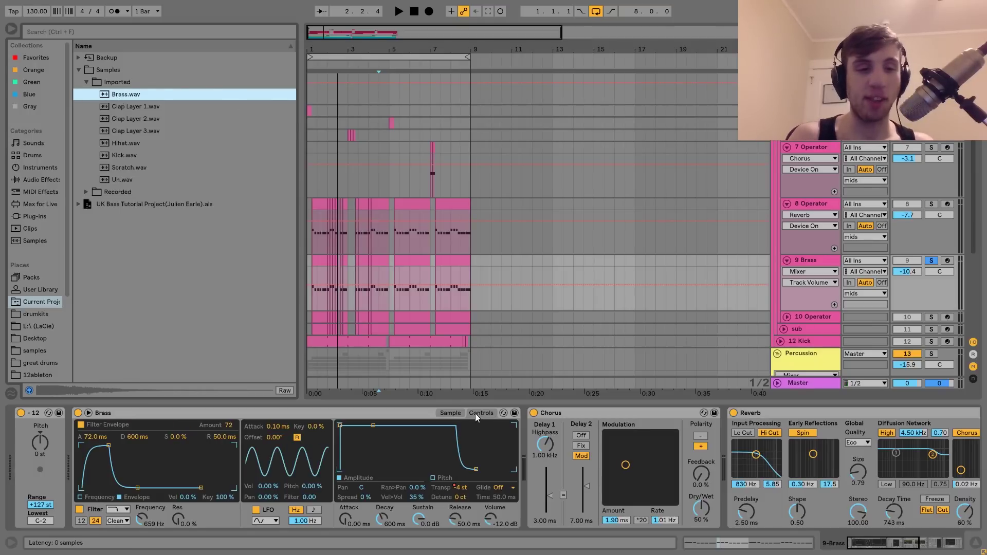
Delete the Pitch device placed before the Brass sampler on the 9 Brass track
{"action": "left_click", "coordinate": [35, 414]}
{"action": "key", "text": "Delete"}
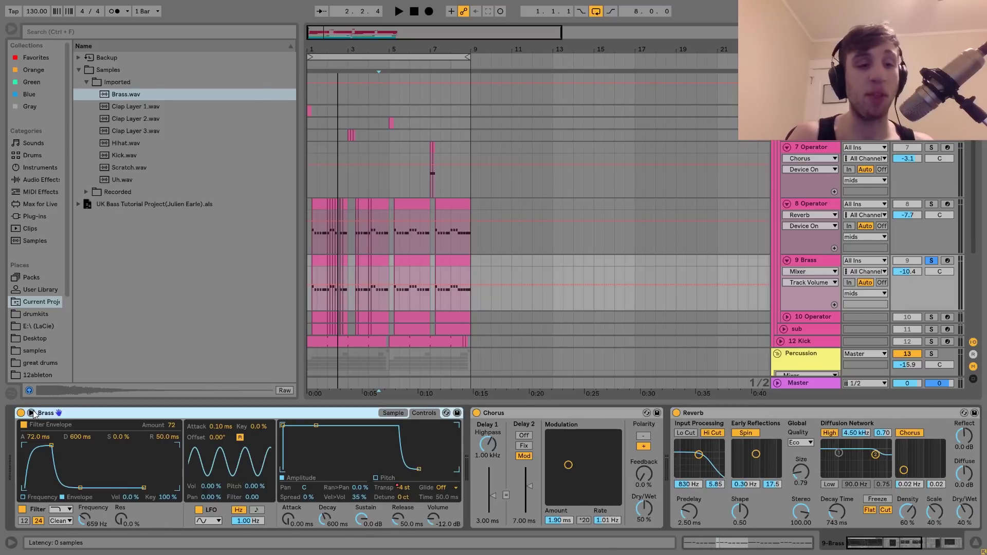
Audition the soloed 9 Brass track from the start of the arrangement and point out Brass.wav in the browser
{"action": "left_click", "coordinate": [309, 260]}
{"action": "key", "text": "space"}
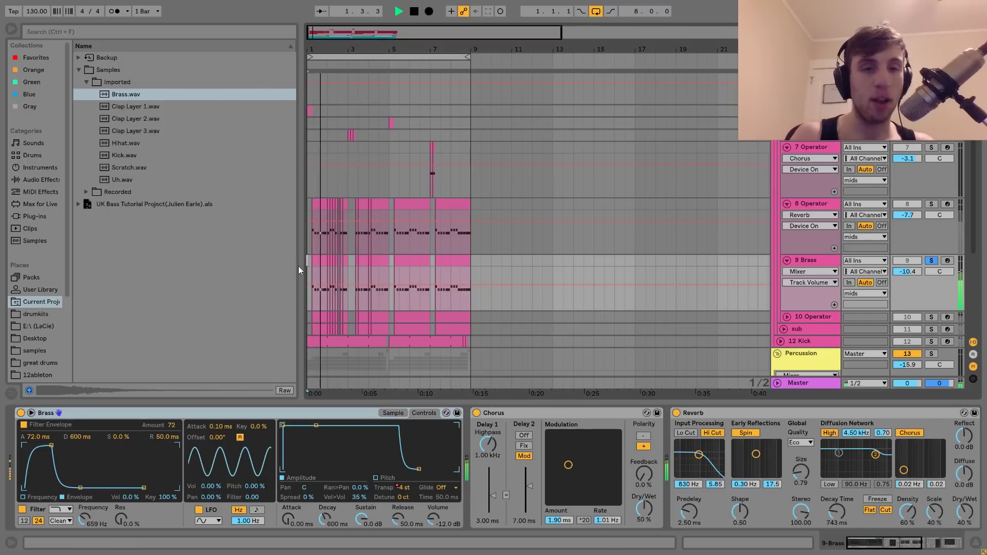
{"action": "left_click", "coordinate": [128, 97]}
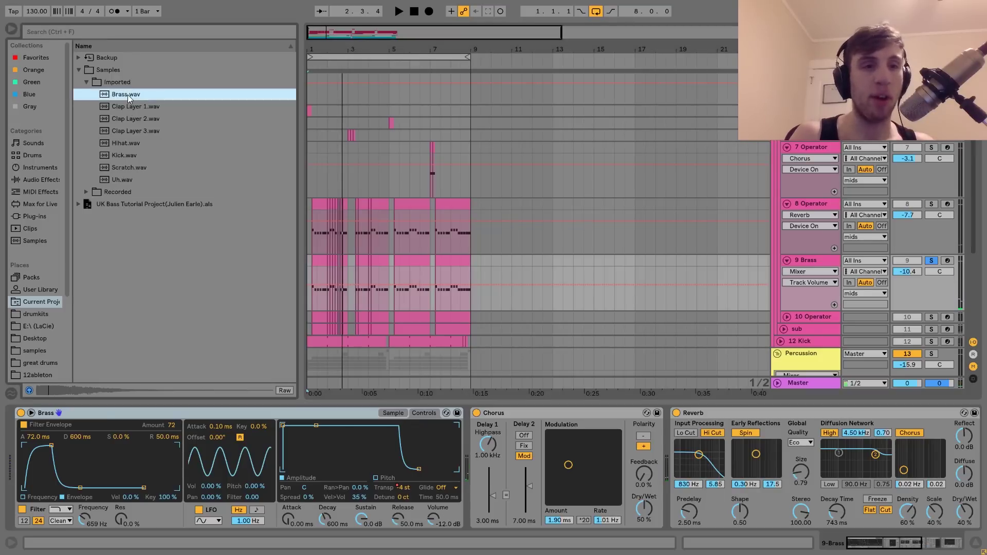
{"action": "key", "text": "space"}
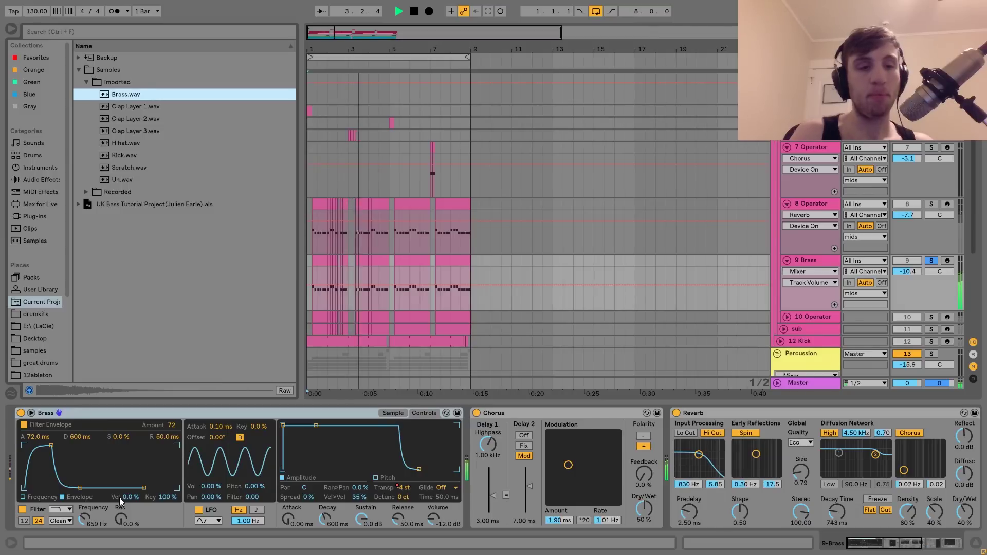
{"action": "key", "text": "space"}
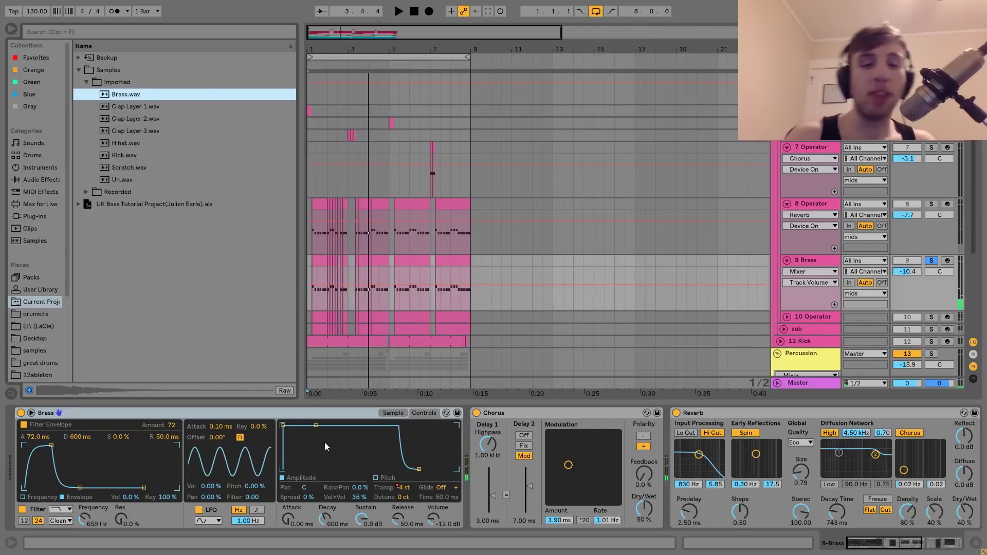
Show the Brass sampler's Transpose automation on the 9 Brass track and audition it from 4.3.1
{"action": "right_click", "coordinate": [414, 493]}
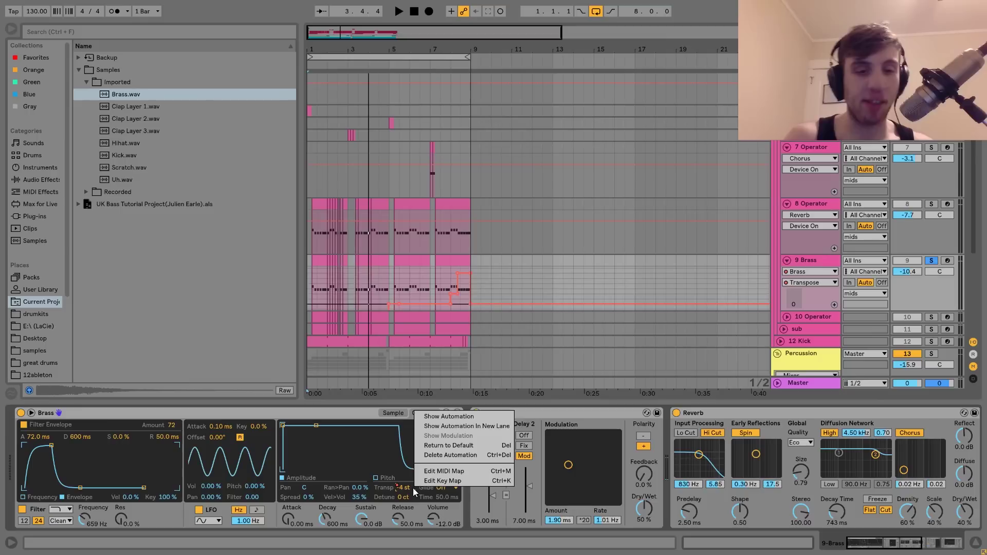
{"action": "left_click", "coordinate": [455, 423]}
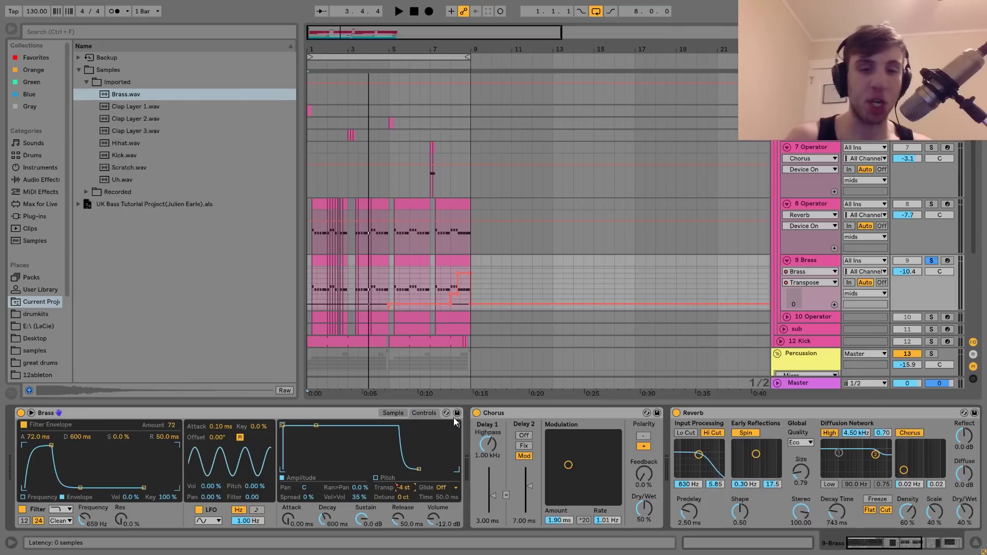
{"action": "left_click", "coordinate": [381, 289]}
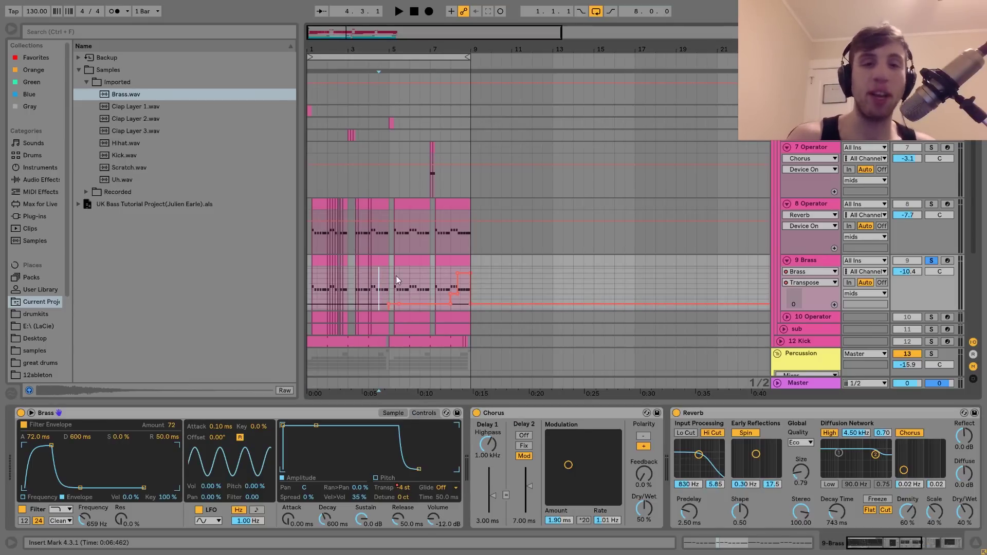
{"action": "key", "text": "space"}
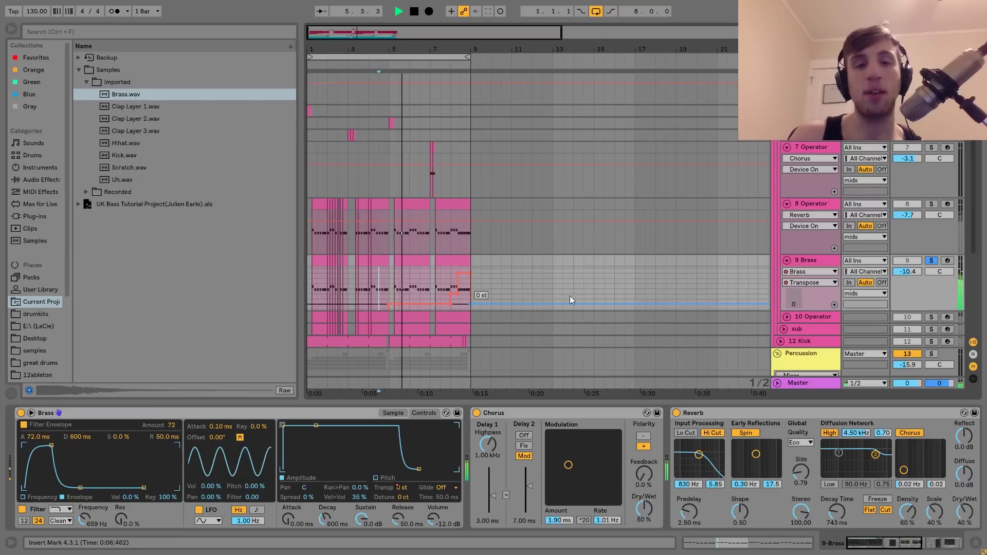
{"action": "key", "text": "space"}
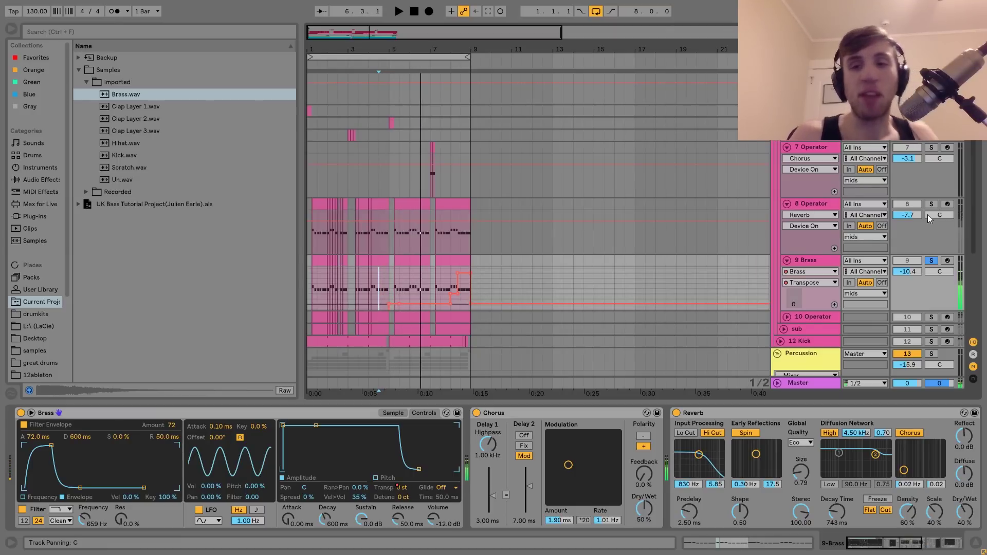
Add 8 Operator and 10 Operator to the solo and audition them with 9 Brass, playing from 4.3.1 and from bar 7
{"action": "left_click", "coordinate": [931, 205]}
{"action": "key", "text": "space"}
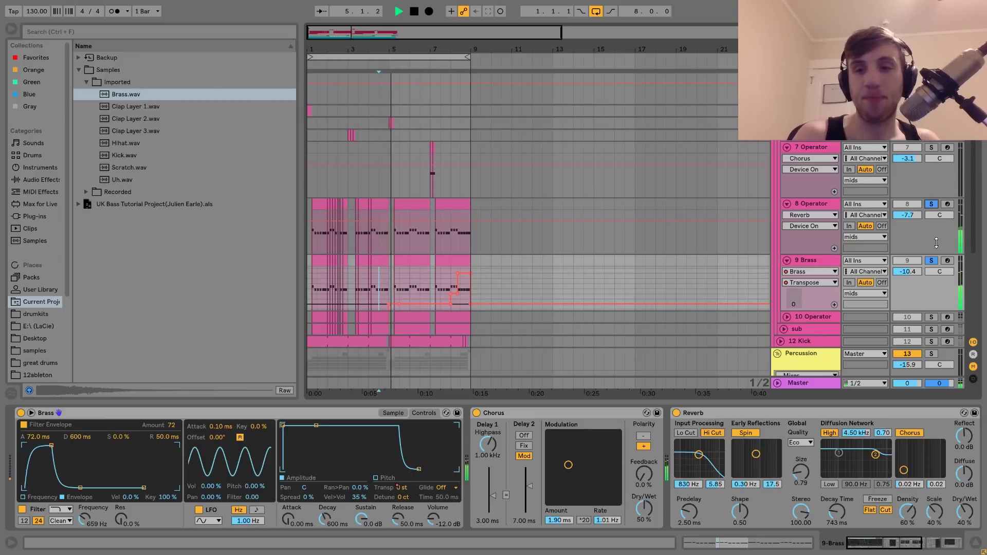
{"action": "left_click", "coordinate": [931, 318]}
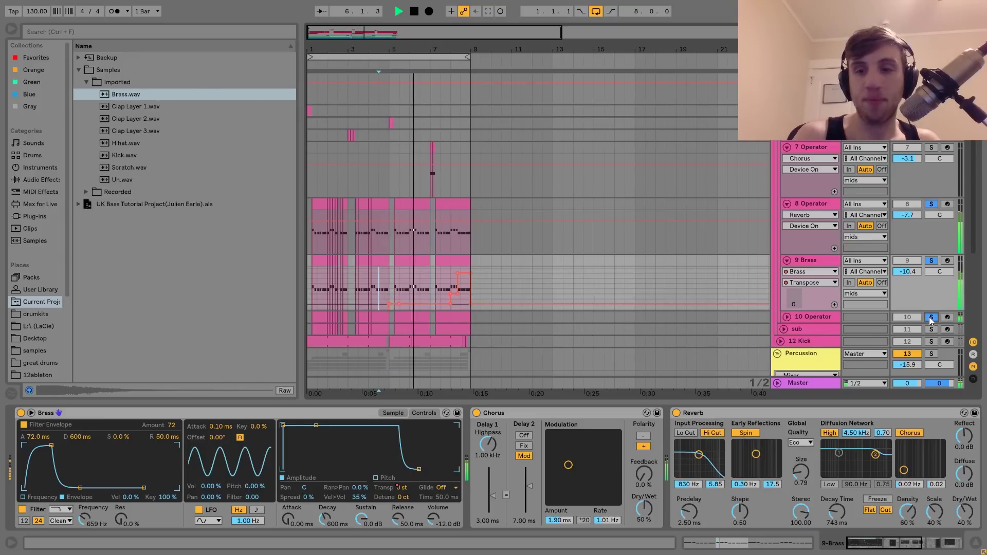
{"action": "key", "text": "space"}
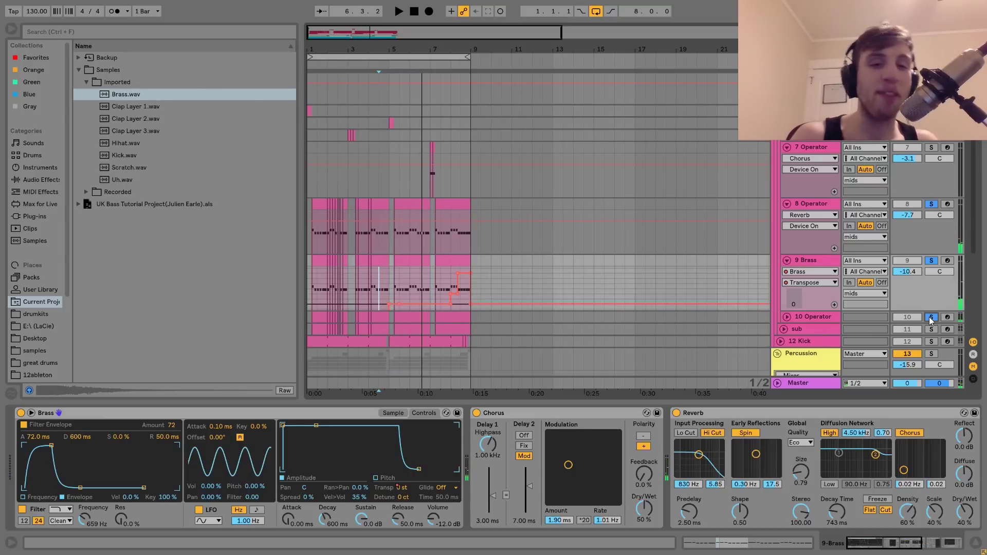
{"action": "left_click", "coordinate": [431, 280]}
{"action": "key", "text": "space"}
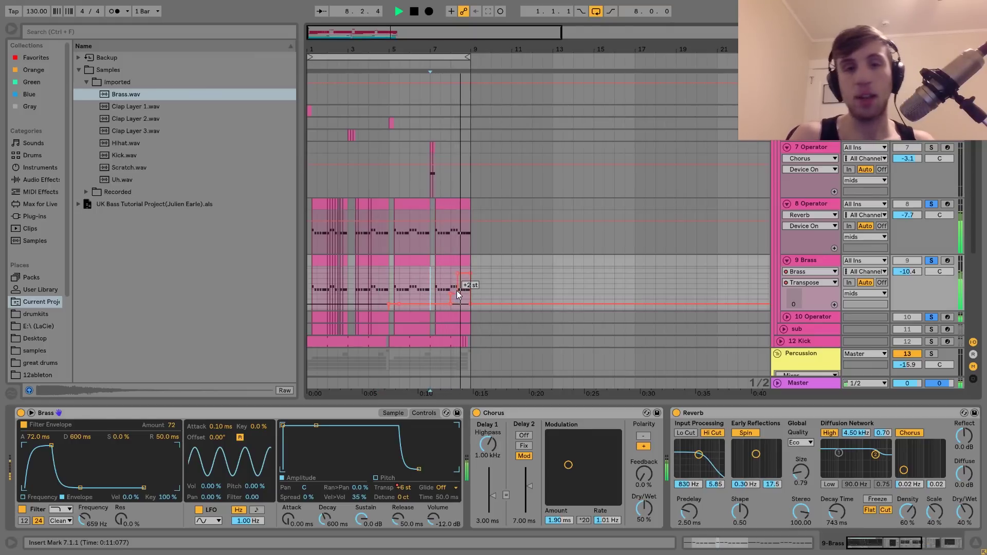
{"action": "key", "text": "space"}
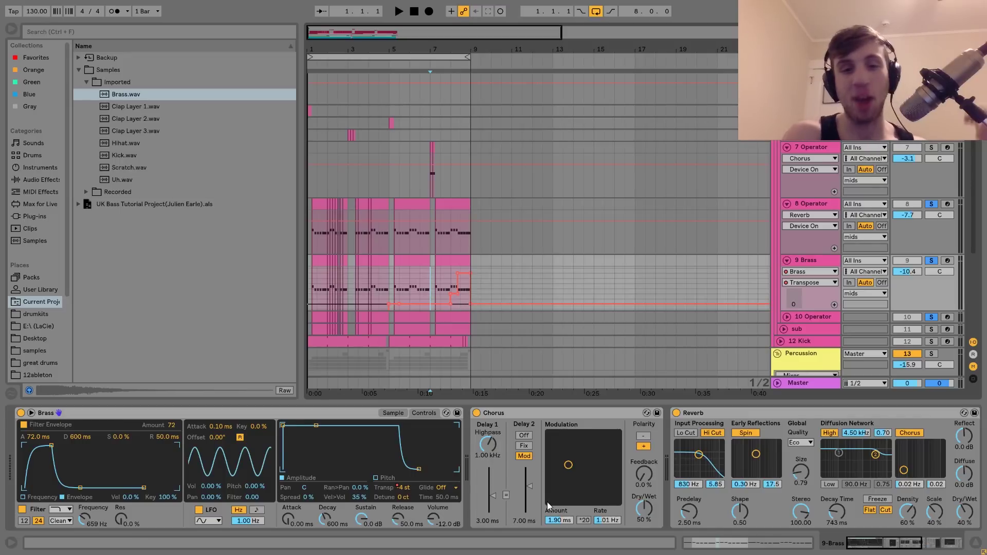
Examine the Chorus, Reverb, Drum Buss and Auto Filter on 9 Brass, audition the layers, and solo only 9 Brass
{"action": "scroll", "coordinate": [553, 499], "scroll_direction": "down", "scroll_amount": 3}
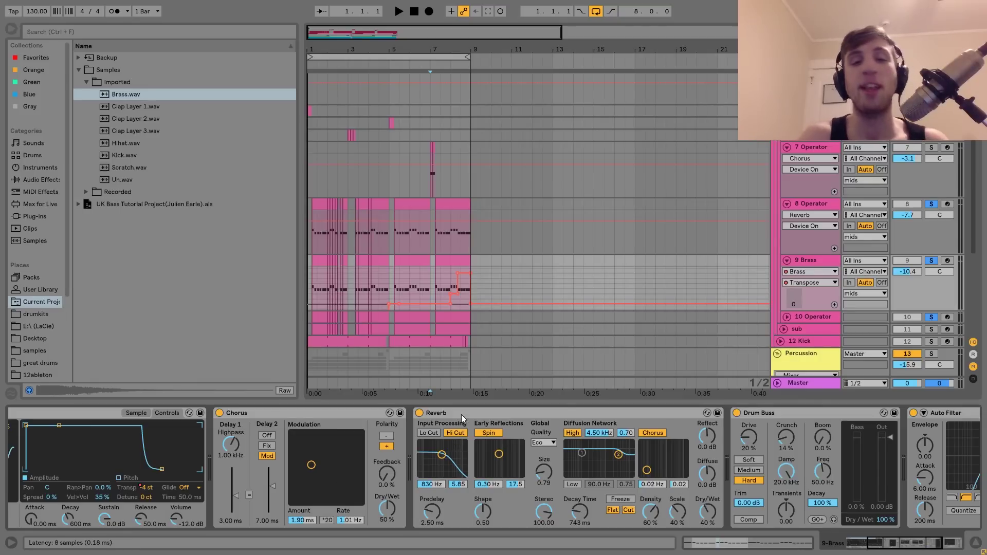
{"action": "scroll", "coordinate": [504, 477], "scroll_direction": "right", "scroll_amount": 3}
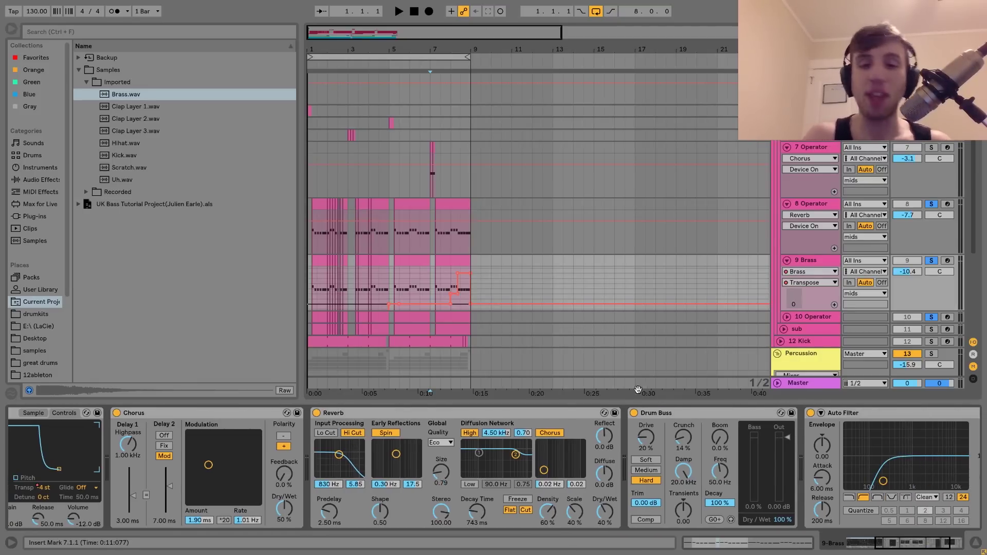
{"action": "scroll", "coordinate": [667, 439], "scroll_direction": "right", "scroll_amount": 4}
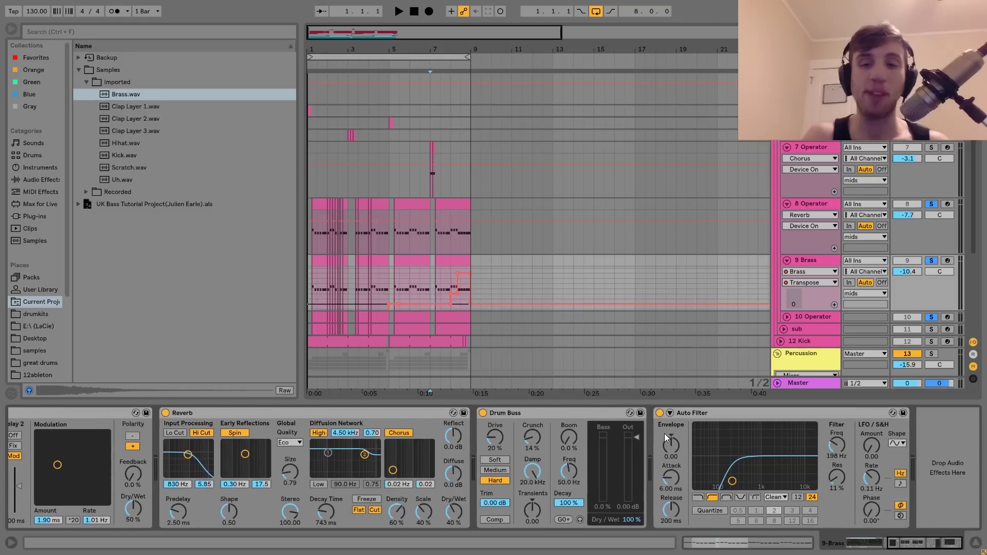
{"action": "left_click", "coordinate": [491, 419]}
{"action": "key", "text": "space"}
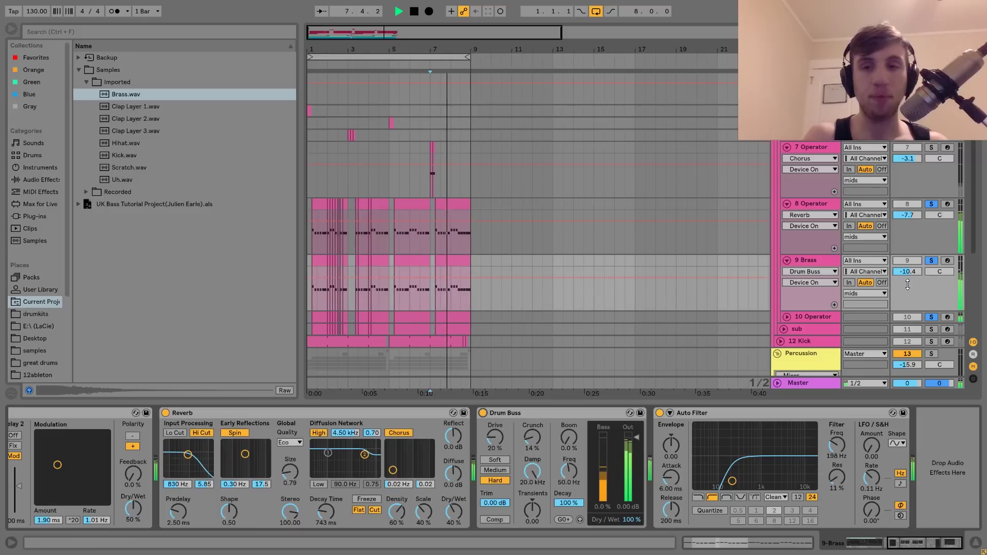
{"action": "left_click", "coordinate": [931, 261]}
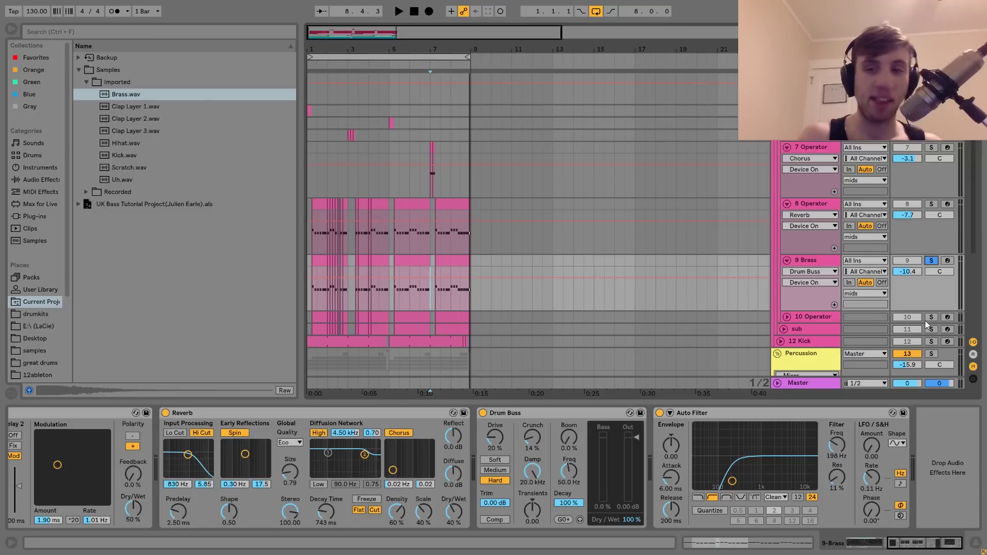
Solo and unfold the 10 Operator track and audition it from the start of the arrangement
{"action": "left_click", "coordinate": [803, 319]}
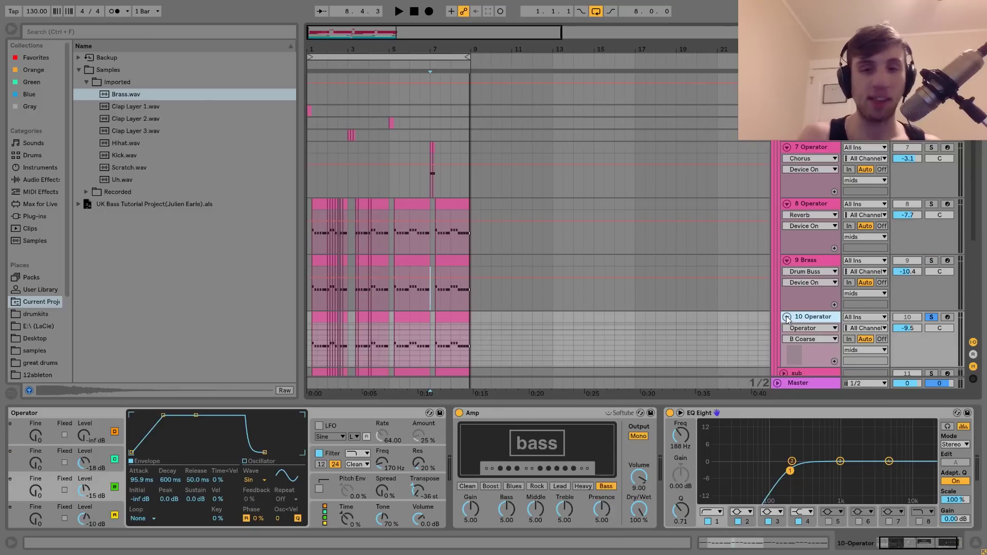
{"action": "scroll", "coordinate": [458, 280], "scroll_direction": "down", "scroll_amount": 5}
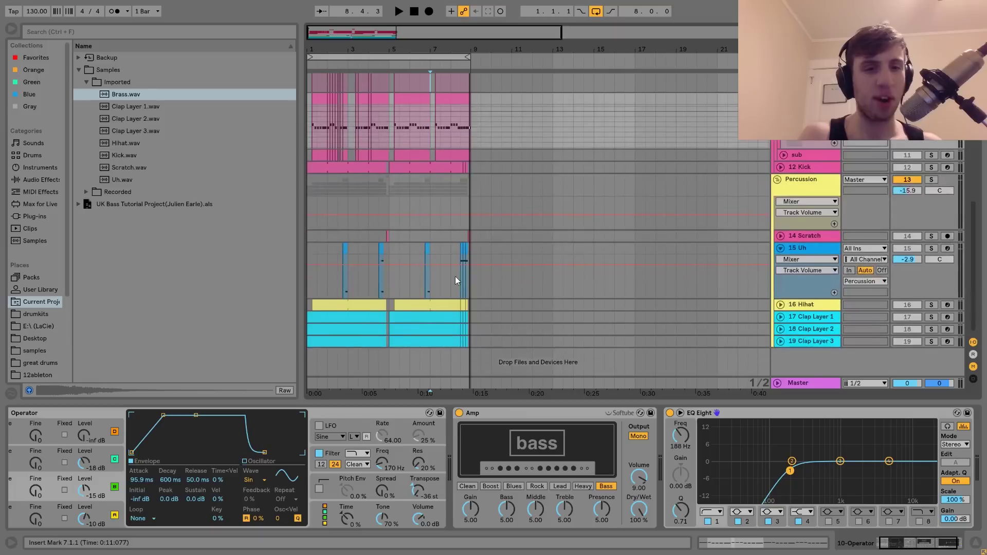
{"action": "left_click", "coordinate": [308, 105]}
{"action": "key", "text": "space"}
{"action": "scroll", "coordinate": [308, 104], "scroll_direction": "up", "scroll_amount": 3}
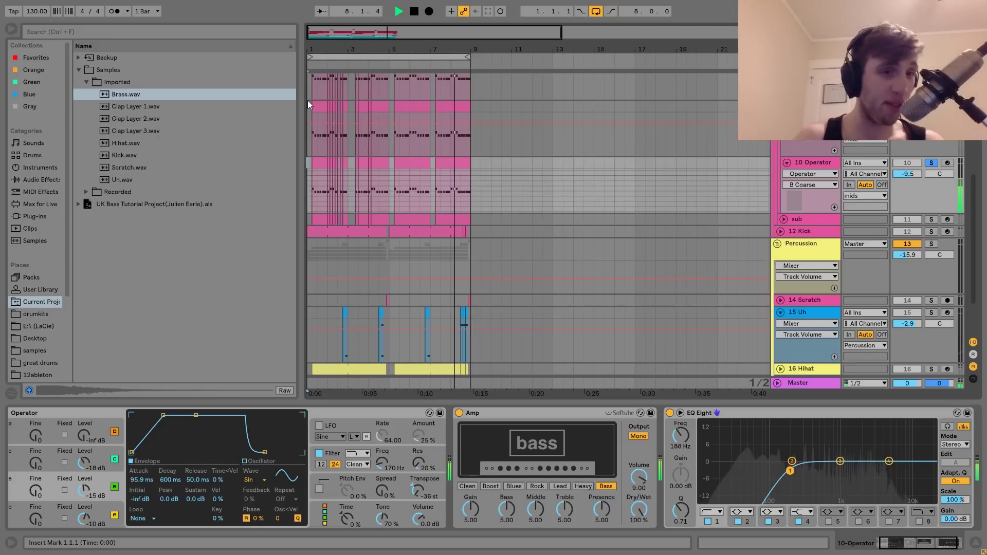
{"action": "key", "text": "space"}
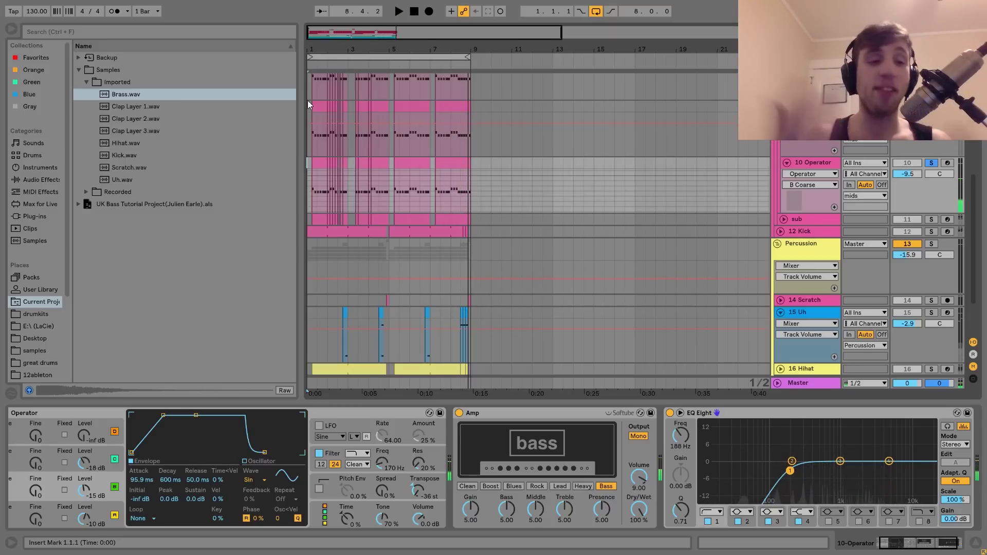
Examine oscillators A and B and the filter envelope of the Operator on the 10 Operator track
{"action": "scroll", "coordinate": [140, 503], "scroll_direction": "left", "scroll_amount": 1}
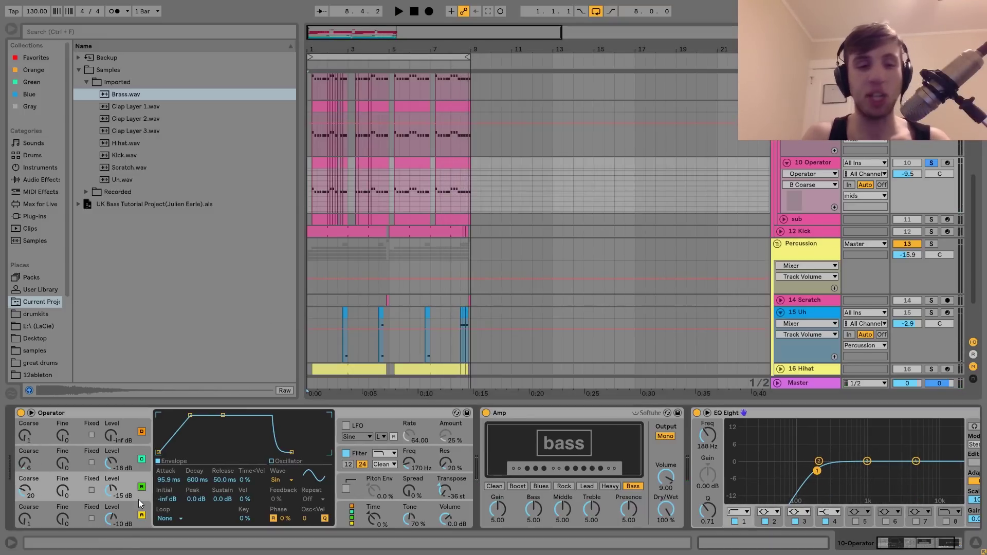
{"action": "left_click", "coordinate": [133, 510]}
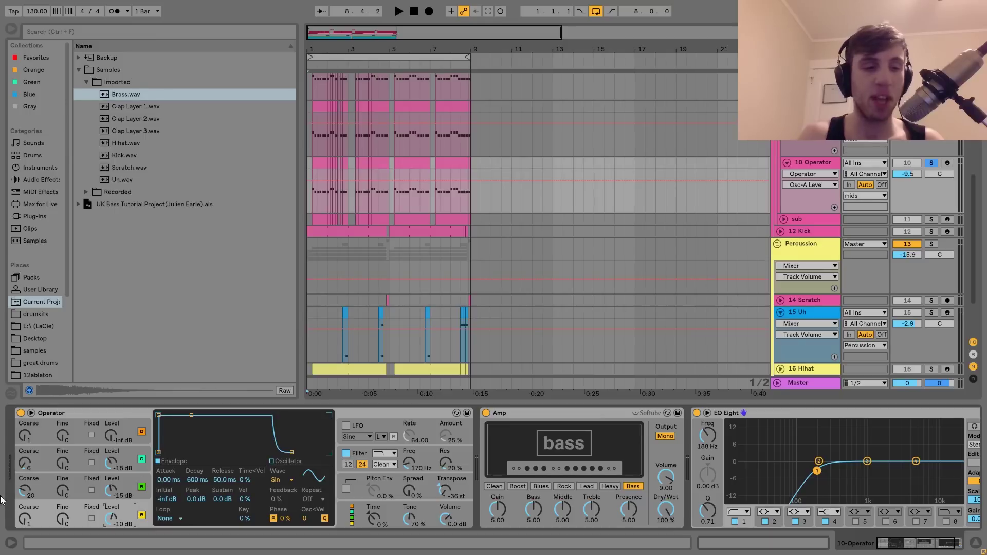
{"action": "left_click", "coordinate": [29, 495]}
{"action": "left_click", "coordinate": [359, 454]}
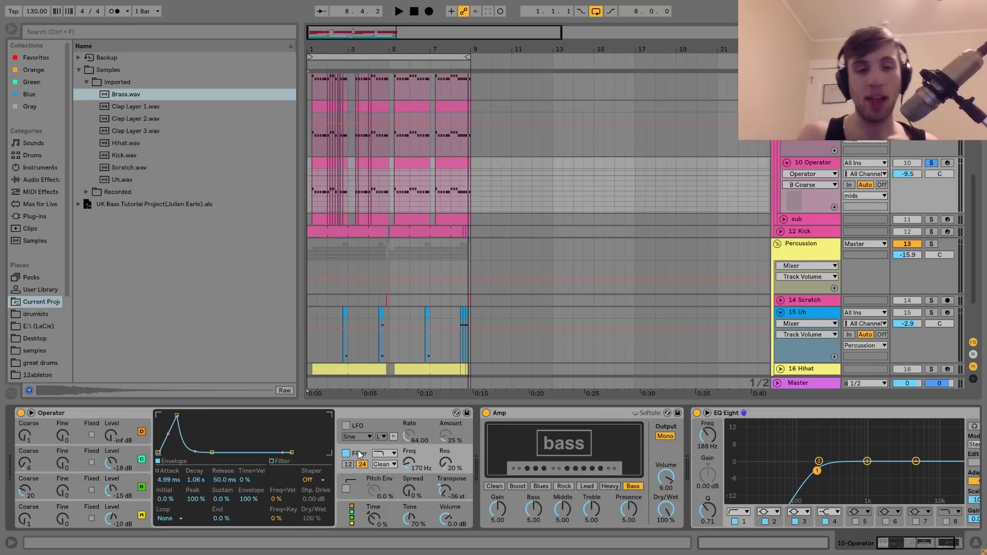
Compare the 10 Operator sound with the Amp bypassed and on, leaving the Amp enabled
{"action": "scroll", "coordinate": [359, 454], "scroll_direction": "right", "scroll_amount": 3}
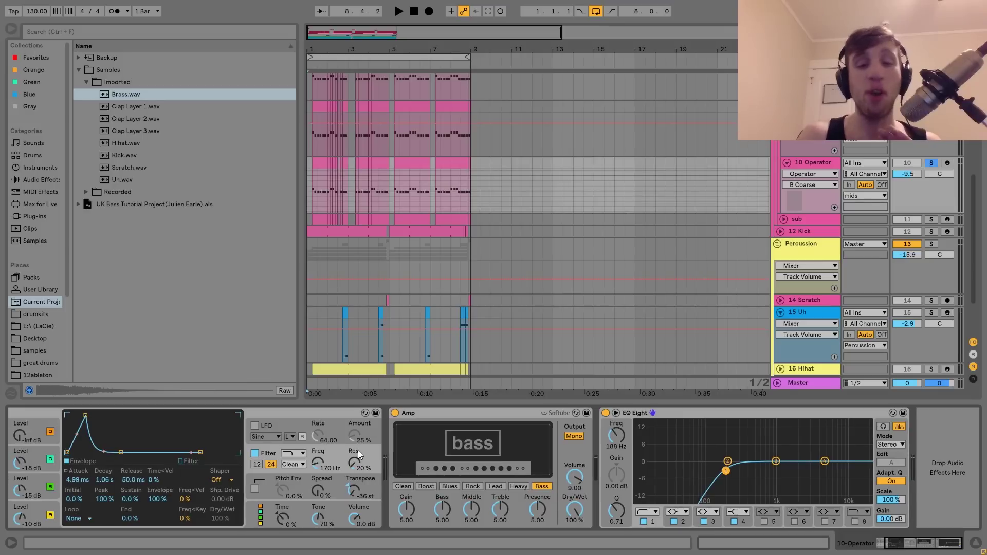
{"action": "left_click", "coordinate": [395, 413]}
{"action": "key", "text": "space"}
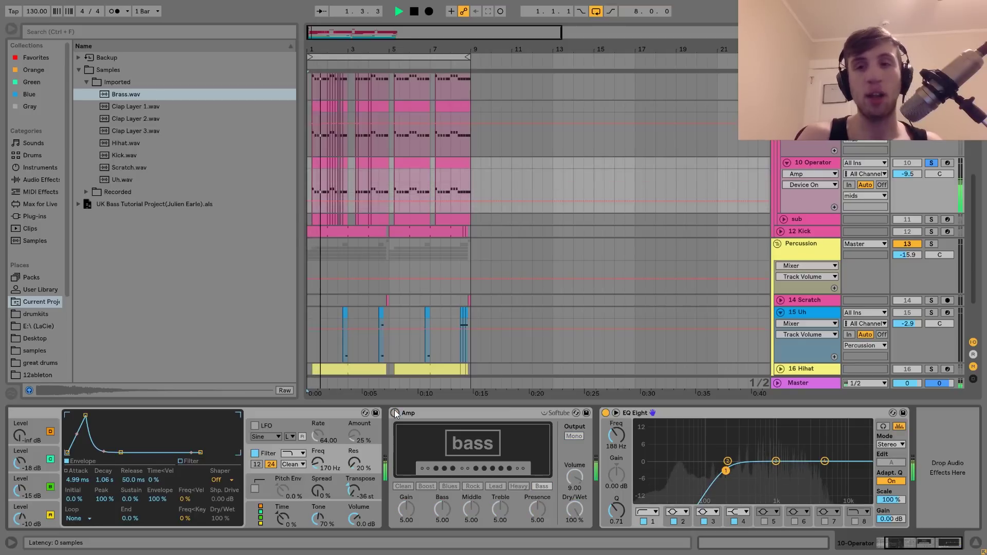
{"action": "left_click", "coordinate": [395, 413]}
{"action": "key", "text": "space"}
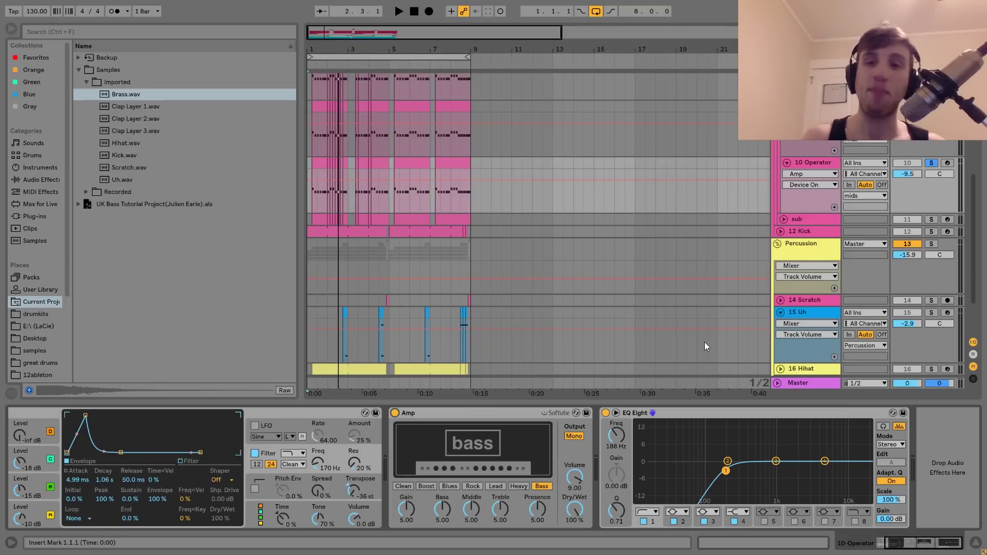
Select and solo the mids group and play it from the start
{"action": "scroll", "coordinate": [706, 347], "scroll_direction": "up", "scroll_amount": 5}
{"action": "left_click", "coordinate": [808, 191]}
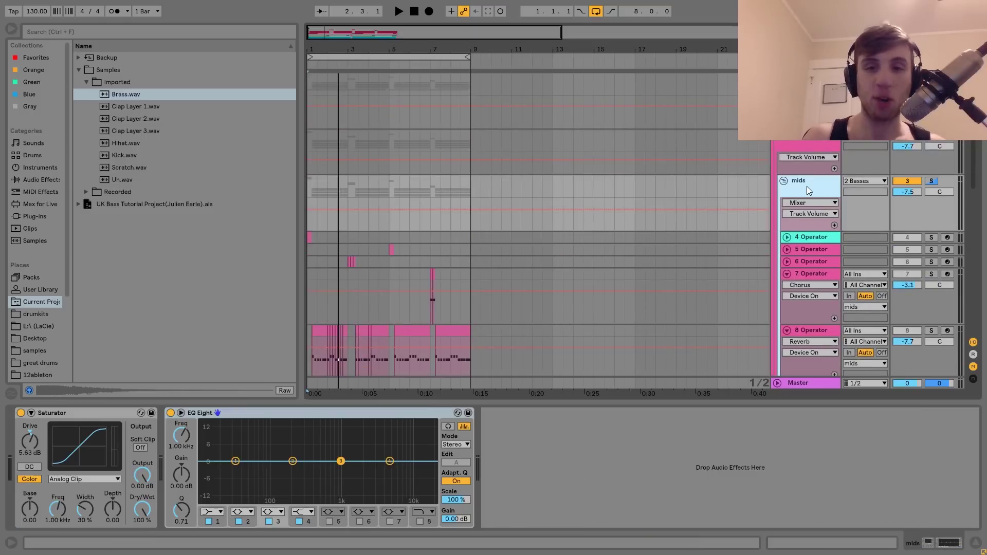
{"action": "left_click", "coordinate": [932, 180]}
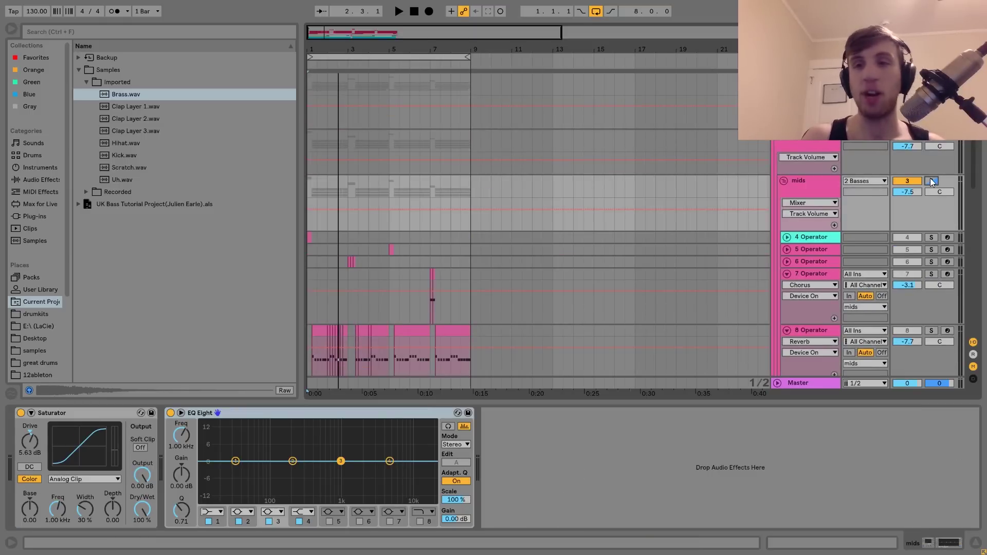
{"action": "key", "text": "space"}
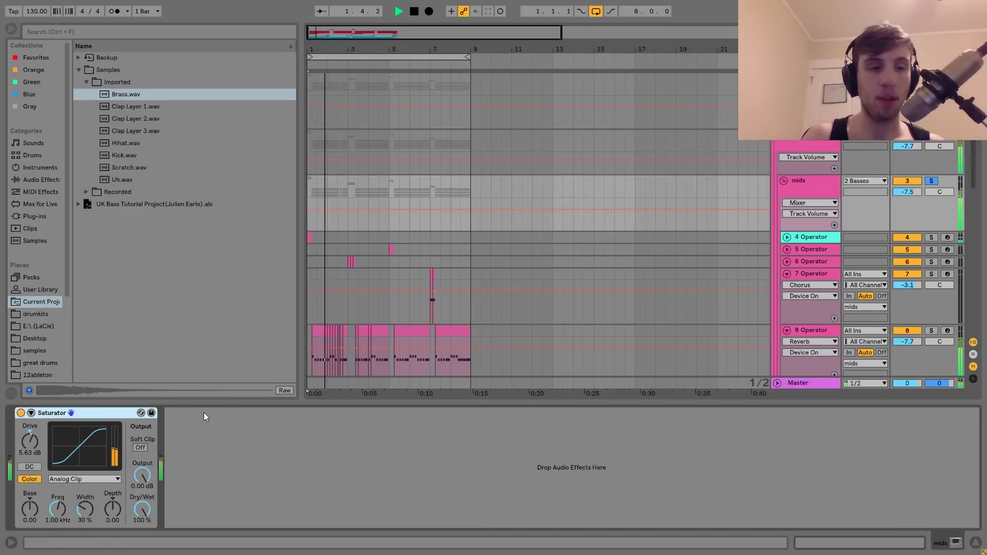
Delete the EQ Eight on the mids group and compare the sound with the Saturator bypassed and on
{"action": "key", "text": "Delete"}
{"action": "left_click", "coordinate": [21, 413]}
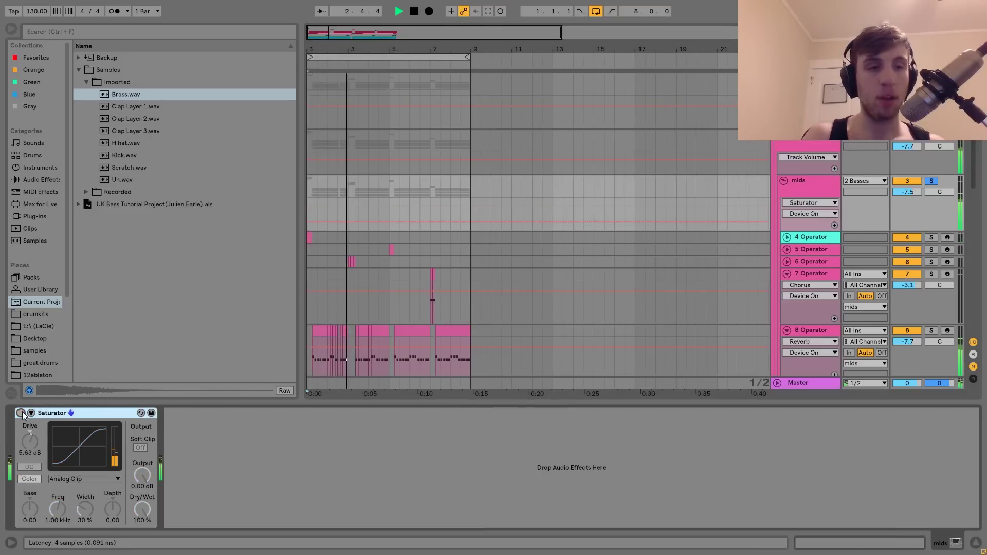
{"action": "left_click", "coordinate": [21, 412]}
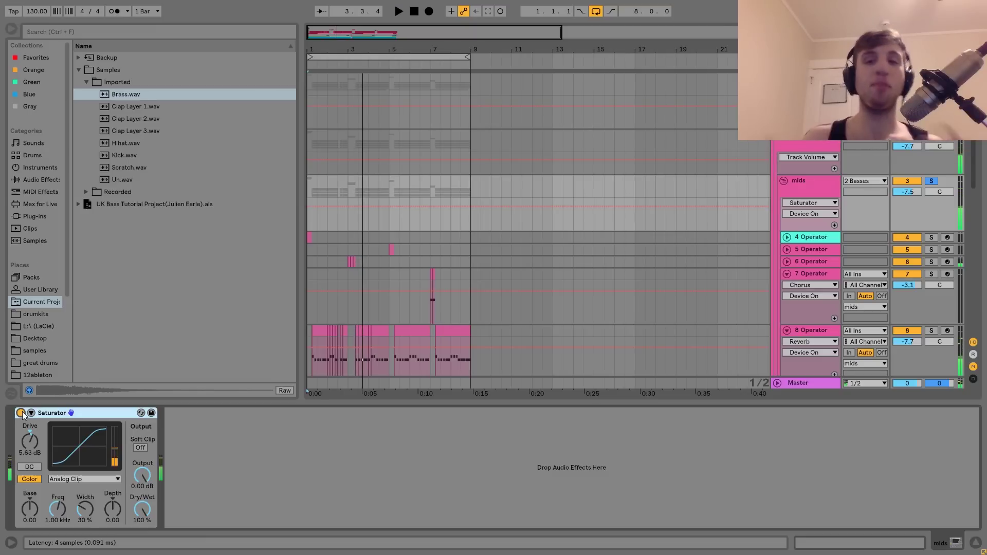
Fold the mids group, then select and solo the sub track to show its Operator and Saturator
{"action": "left_click", "coordinate": [784, 180]}
{"action": "left_click", "coordinate": [810, 204]}
{"action": "left_click", "coordinate": [931, 204]}
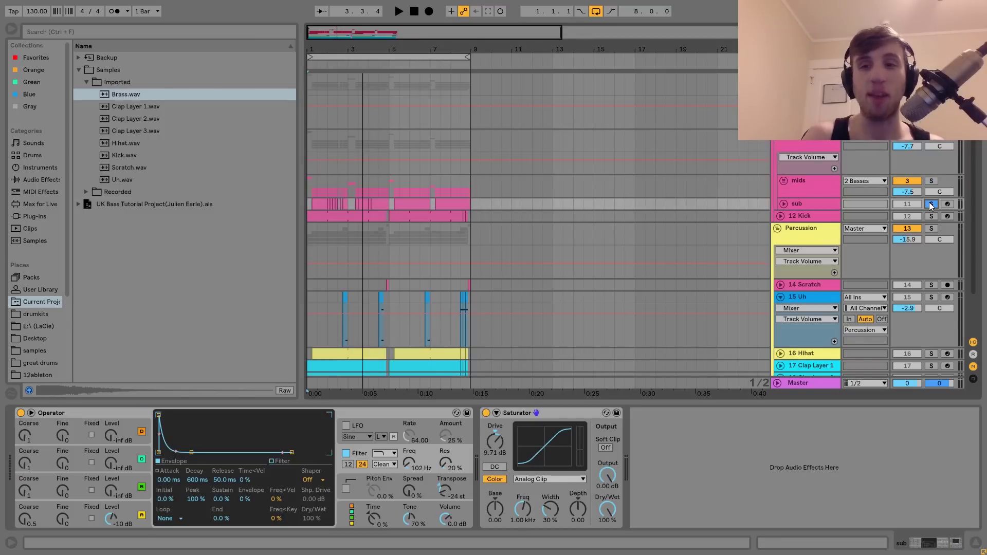
Audition the soloed sub track while examining Operator's oscillator level and filter
{"action": "key", "text": "space"}
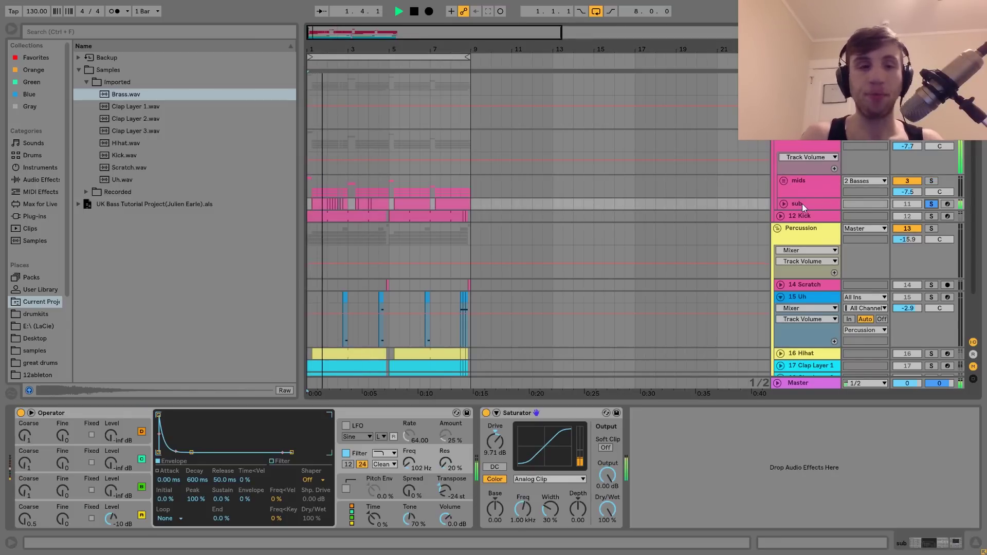
{"action": "left_click_drag", "start_coordinate": [114, 522], "coordinate": [114, 532]}
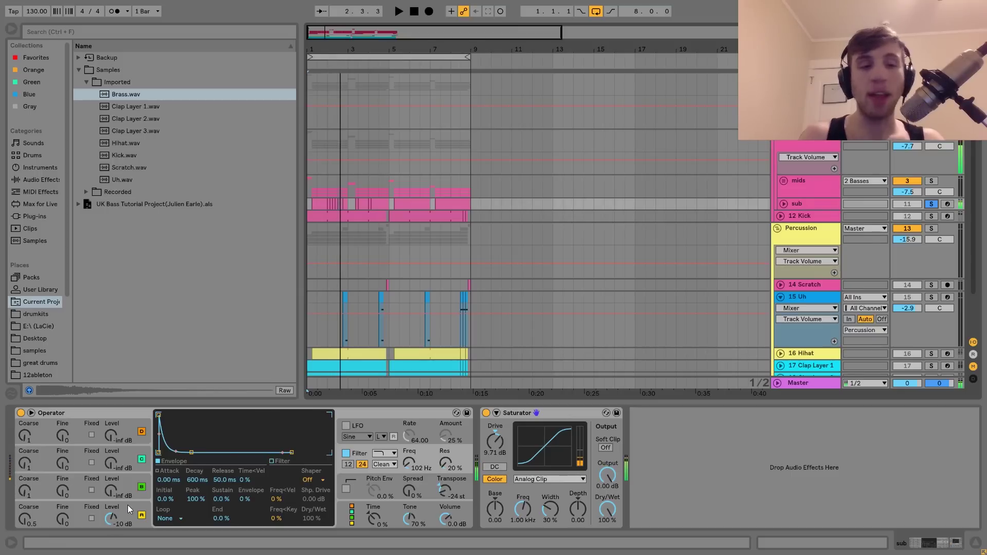
{"action": "key", "text": "space"}
{"action": "left_click", "coordinate": [360, 455]}
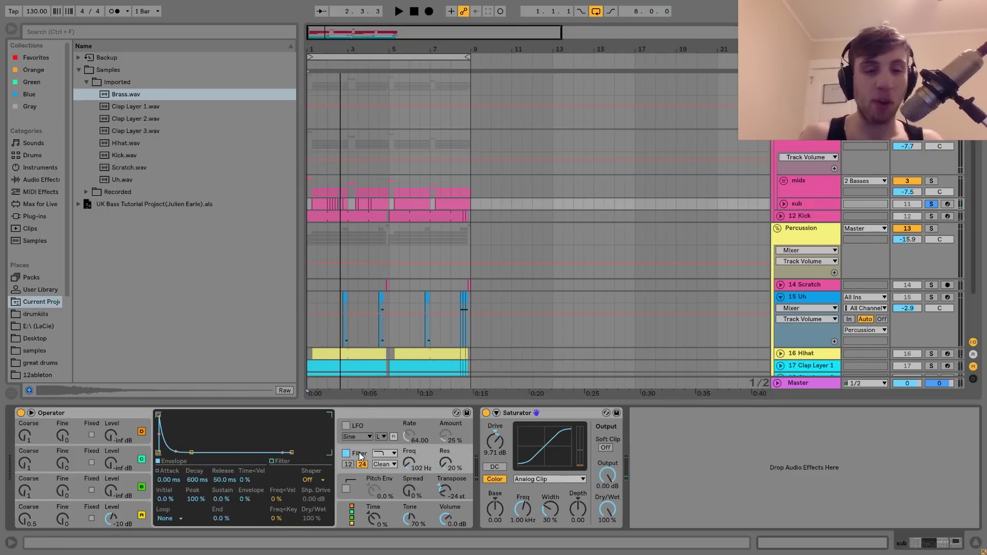
{"action": "key", "text": "space"}
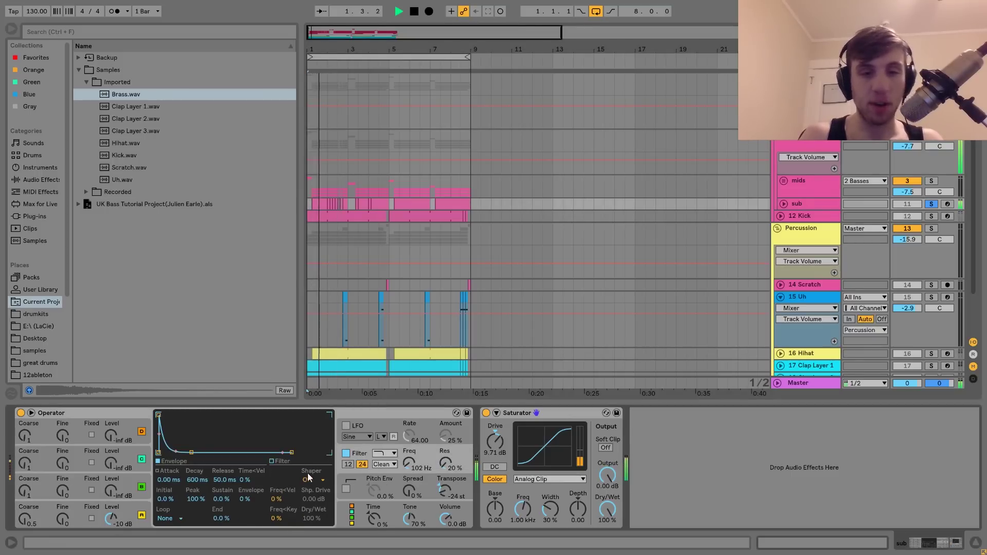
{"action": "key", "text": "space"}
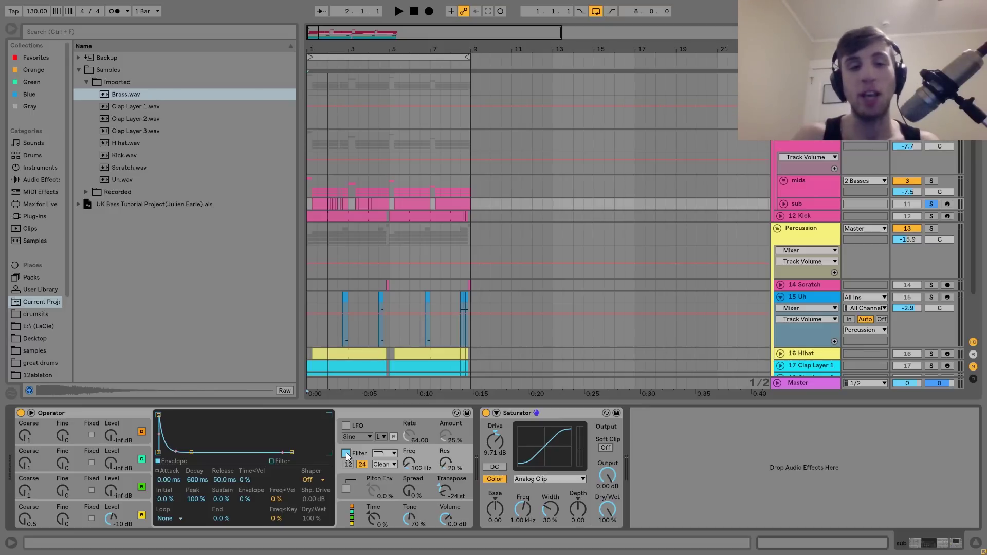
Replay the sub from the start and examine its Saturator alongside the Operator filter
{"action": "key", "text": "space"}
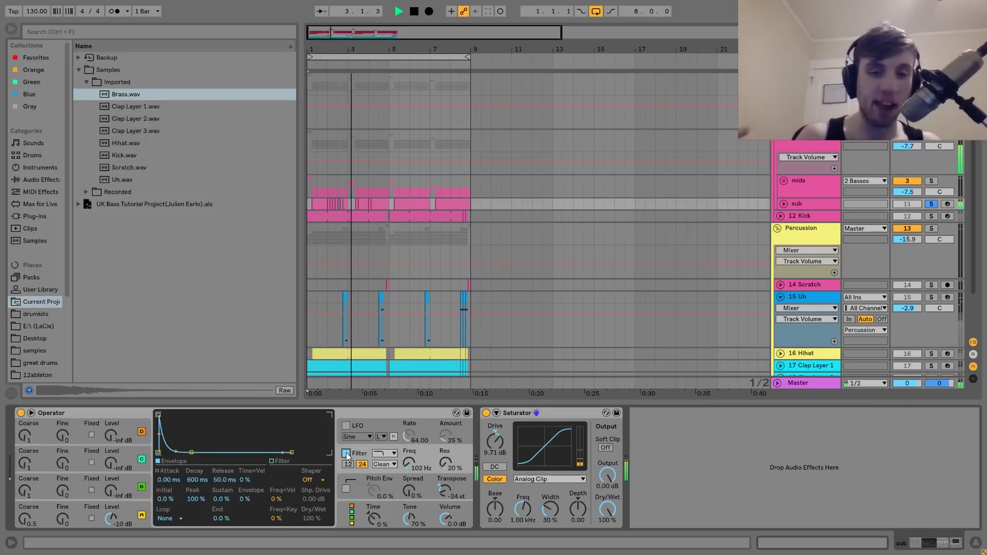
{"action": "key", "text": "space"}
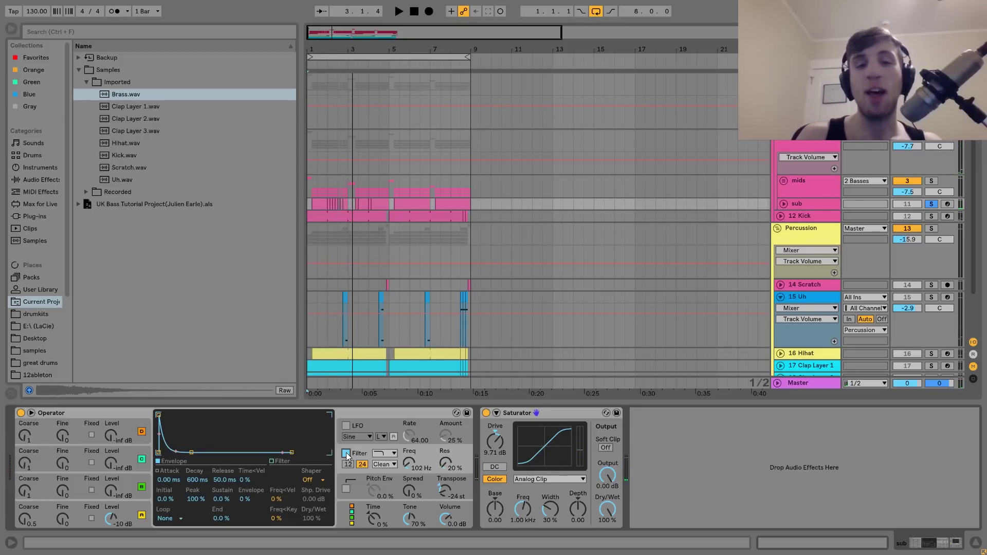
{"action": "key", "text": "space"}
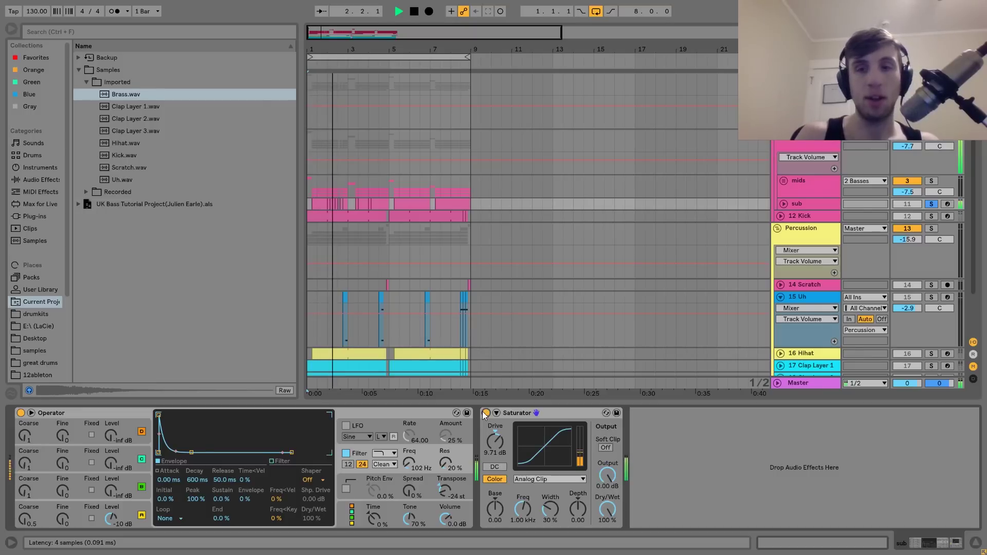
{"action": "key", "text": "space"}
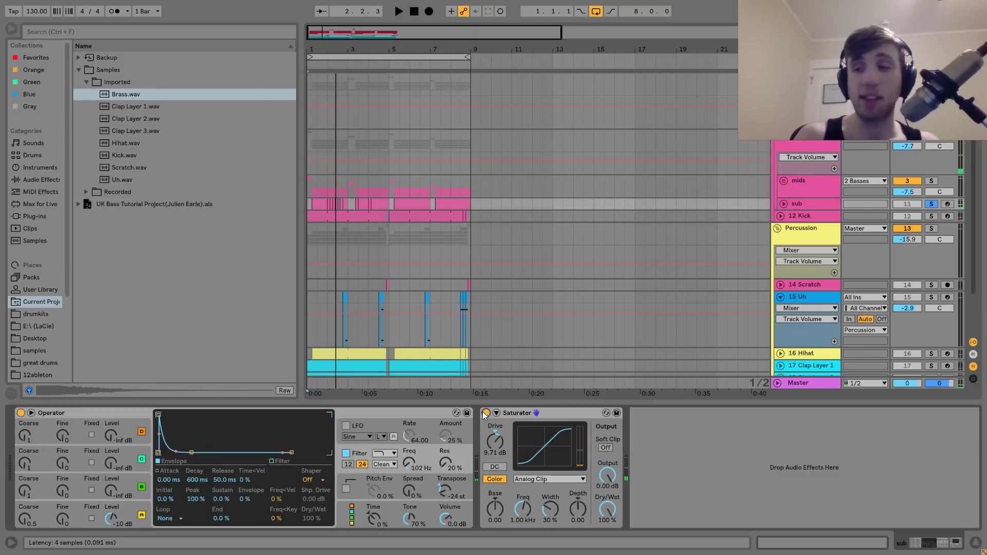
Select and solo the 2 Basses group, and delete its Compressor during playback
{"action": "left_click", "coordinate": [810, 150]}
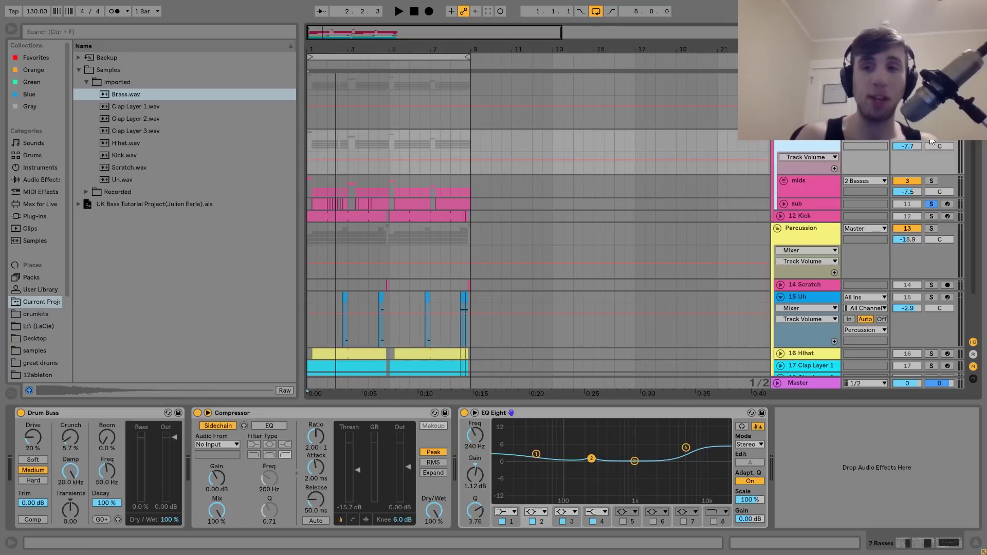
{"action": "key", "text": "space"}
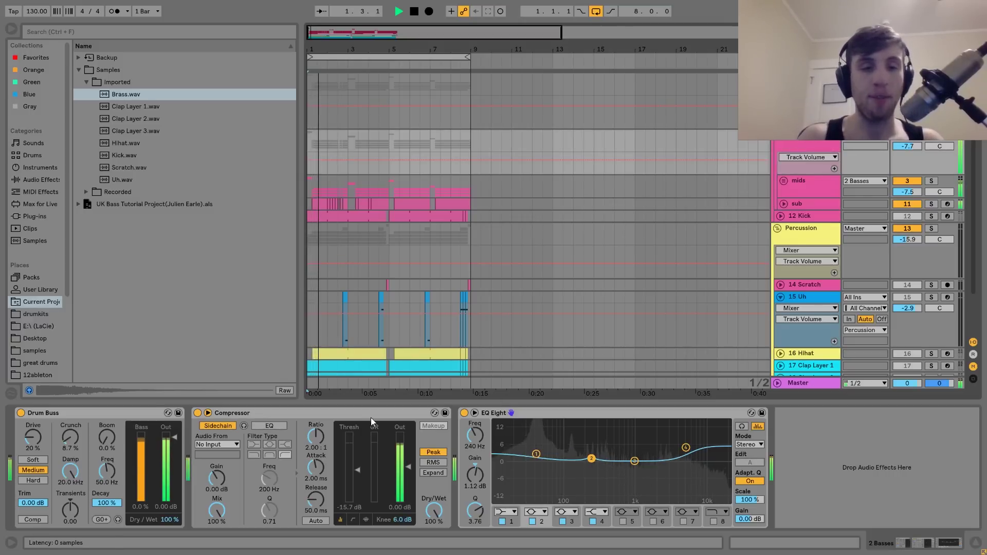
{"action": "left_click", "coordinate": [348, 417]}
{"action": "key", "text": "Delete"}
{"action": "key", "text": "space"}
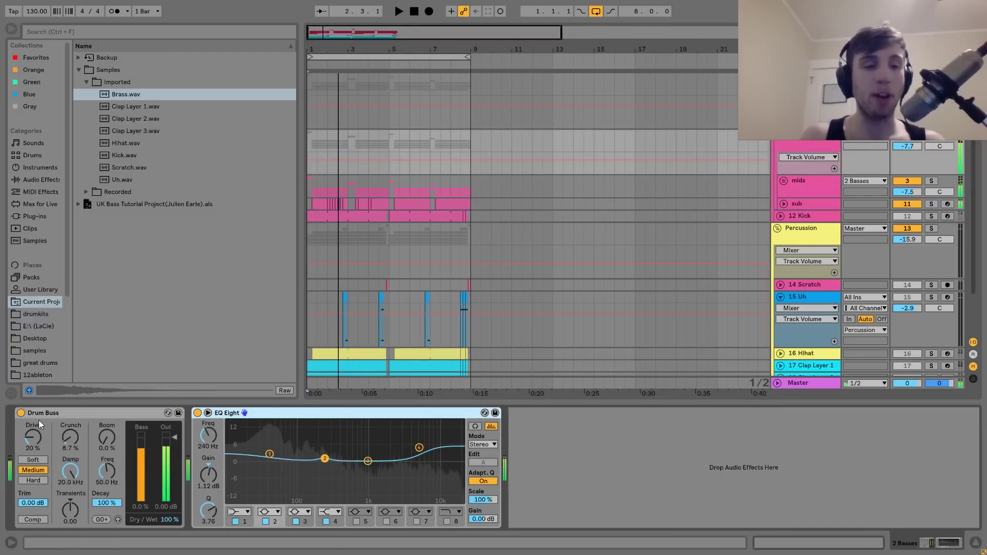
Compare the 2 Basses group with the Drum Buss bypassed and on, leaving the Drum Buss enabled
{"action": "left_click", "coordinate": [21, 413]}
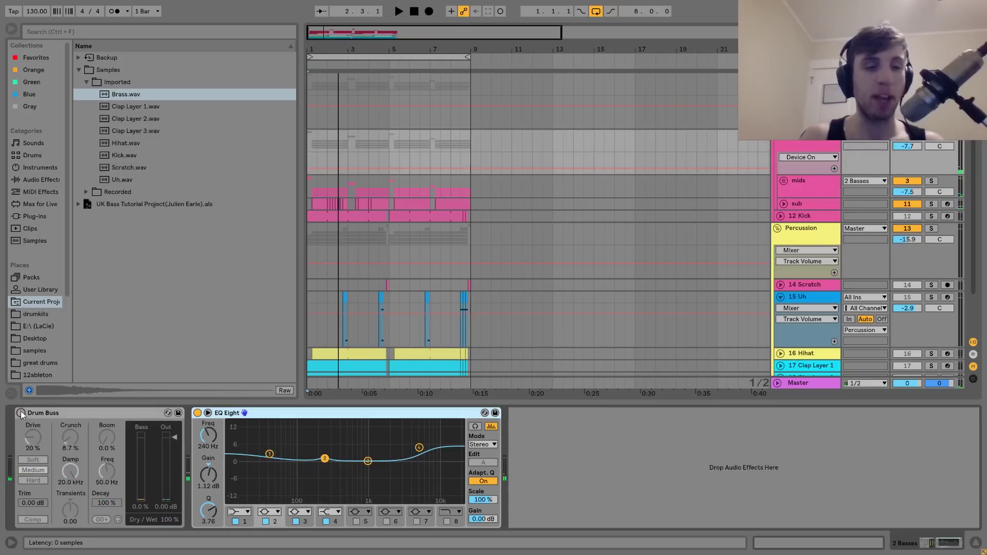
{"action": "key", "text": "space"}
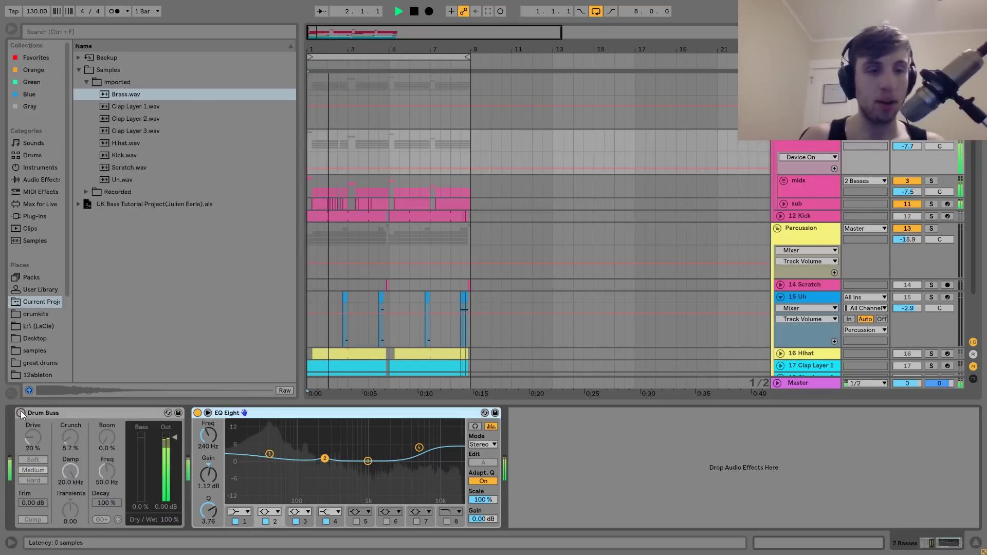
{"action": "left_click", "coordinate": [20, 412]}
{"action": "key", "text": "space"}
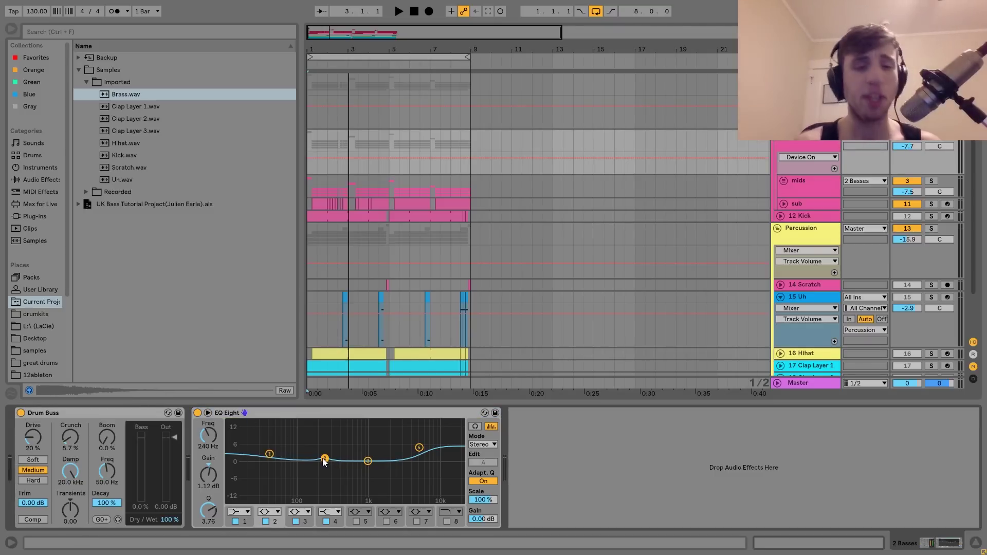
Play the 2 Basses group from the start and examine the EQ Eight curve
{"action": "key", "text": "space"}
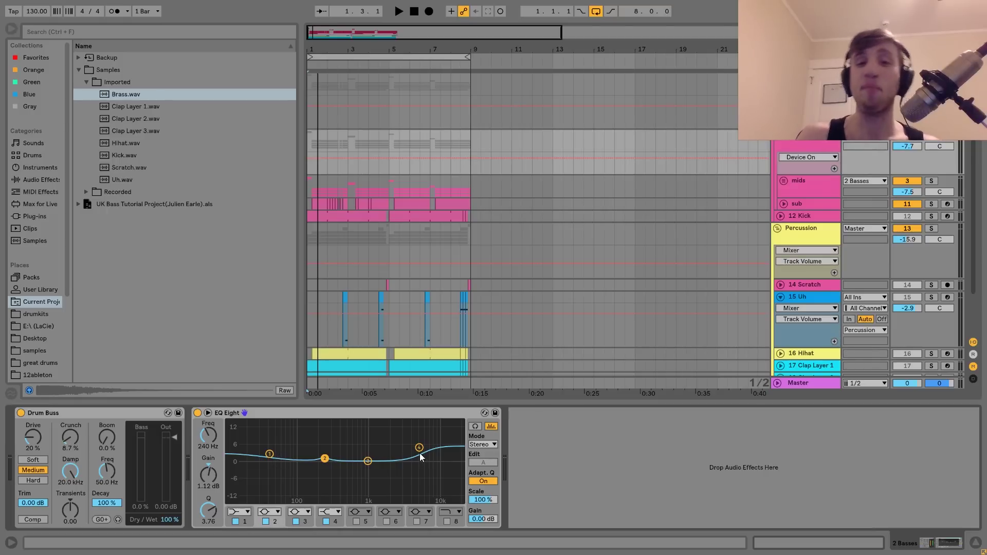
{"action": "key", "text": "space"}
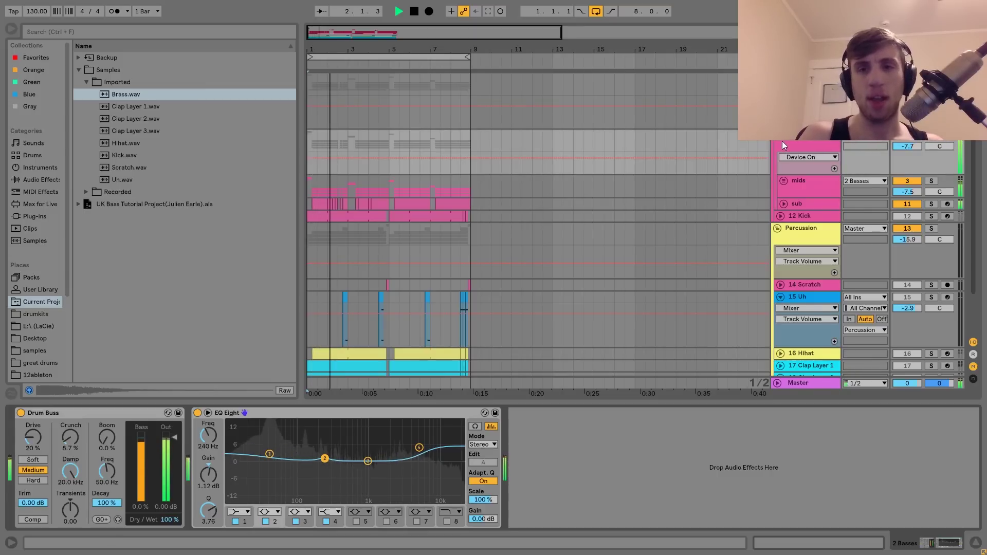
{"action": "key", "text": "space"}
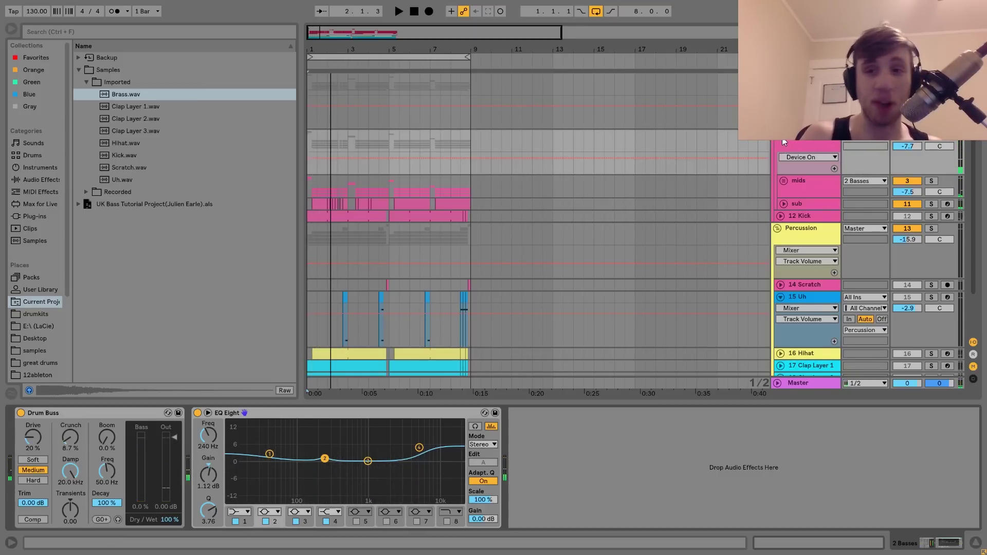
Fold the 2 Basses group, then select and solo the 12 Kick track to audition it
{"action": "scroll", "coordinate": [783, 142], "scroll_direction": "down", "scroll_amount": 3}
{"action": "left_click", "coordinate": [797, 158]}
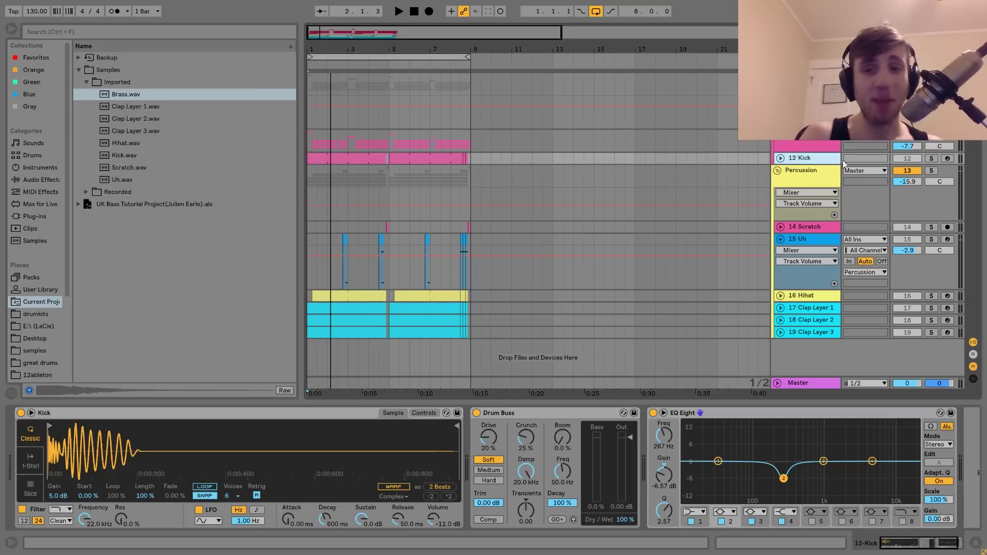
{"action": "left_click", "coordinate": [933, 158]}
{"action": "key", "text": "space"}
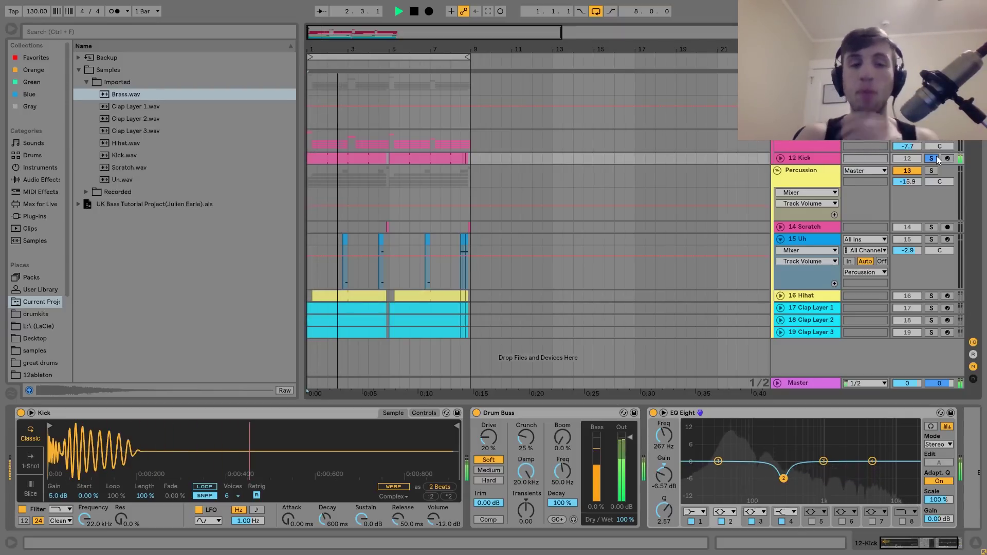
{"action": "key", "text": "space"}
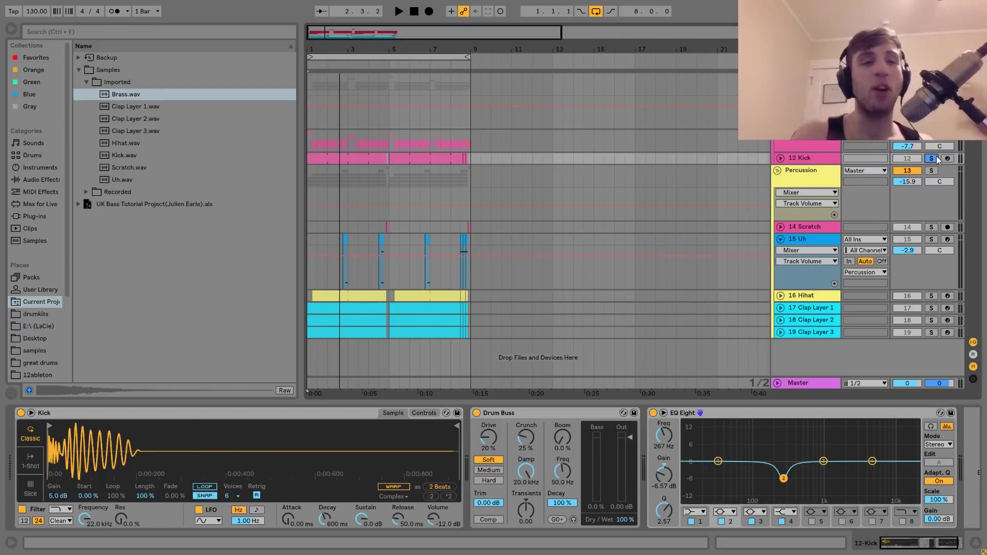
Replay the soloed kick several times from the start to examine its sampled sound
{"action": "key", "text": "space"}
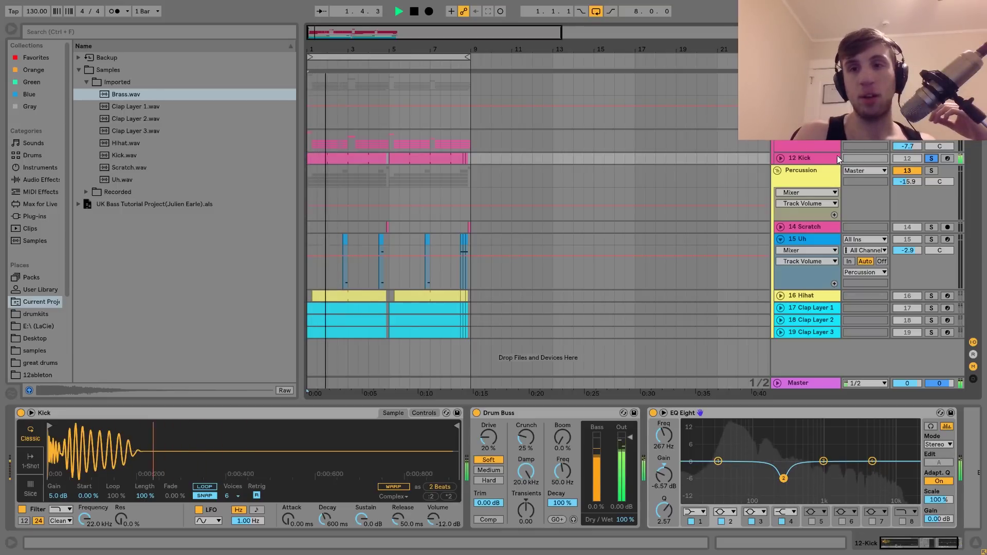
{"action": "left_click", "coordinate": [822, 158]}
{"action": "key", "text": "space"}
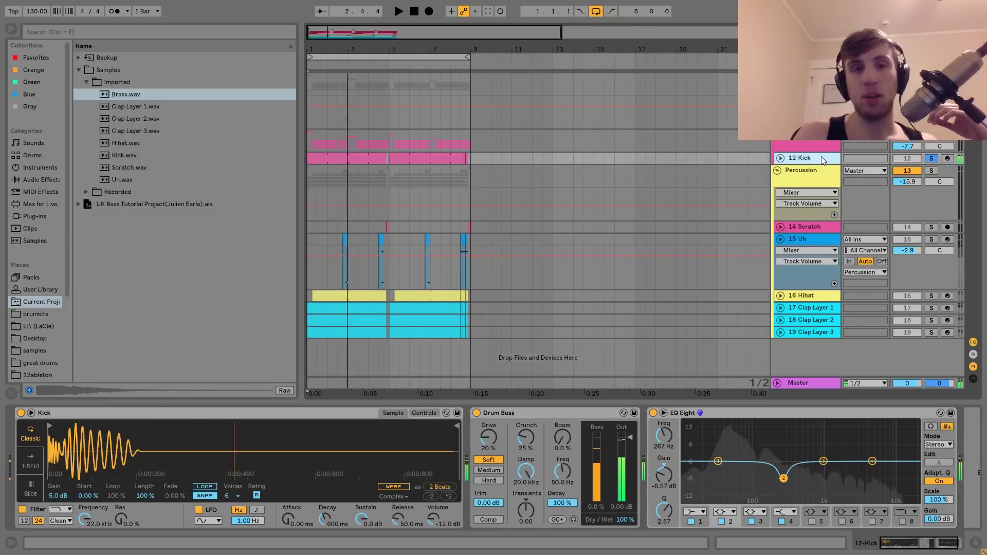
{"action": "key", "text": "space"}
{"action": "key", "text": "space"}
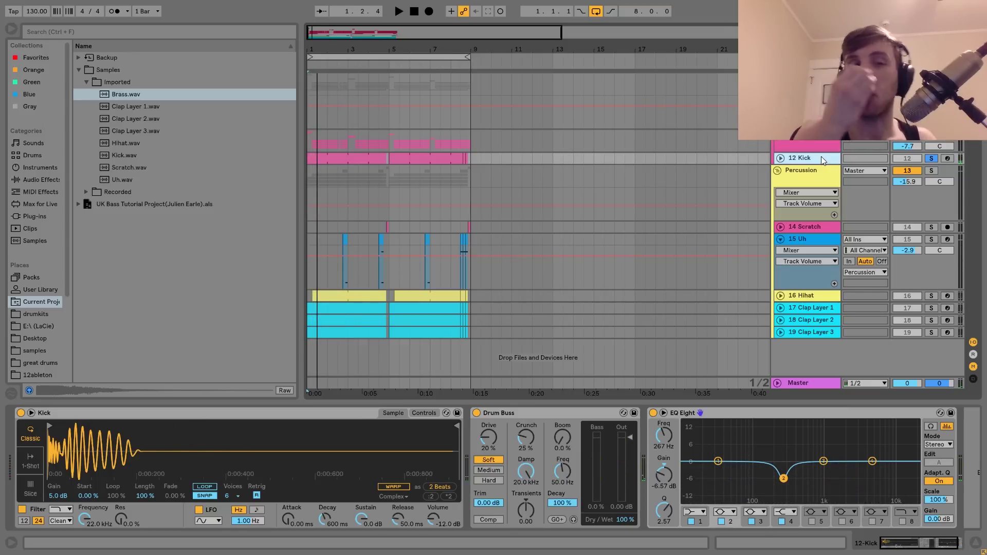
{"action": "key", "text": "space"}
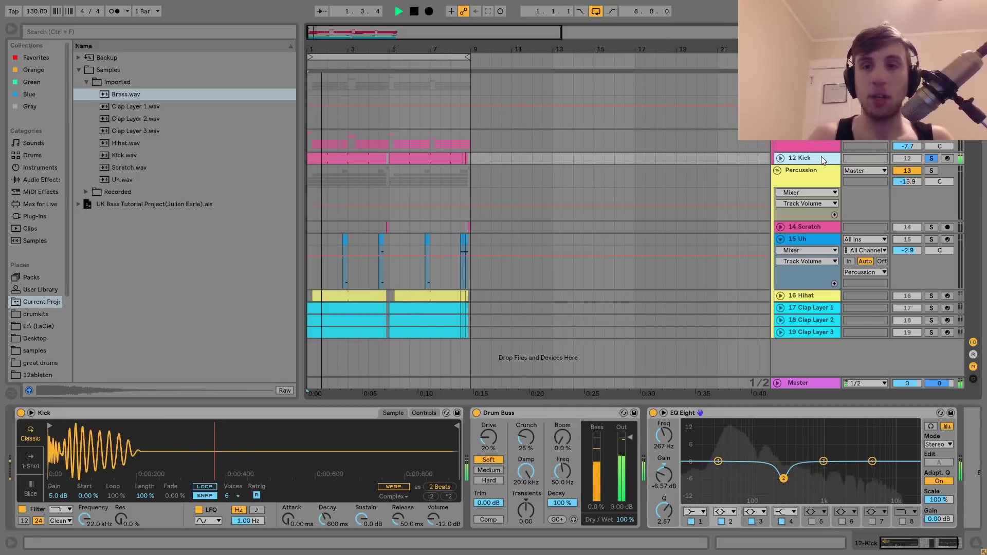
{"action": "key", "text": "space"}
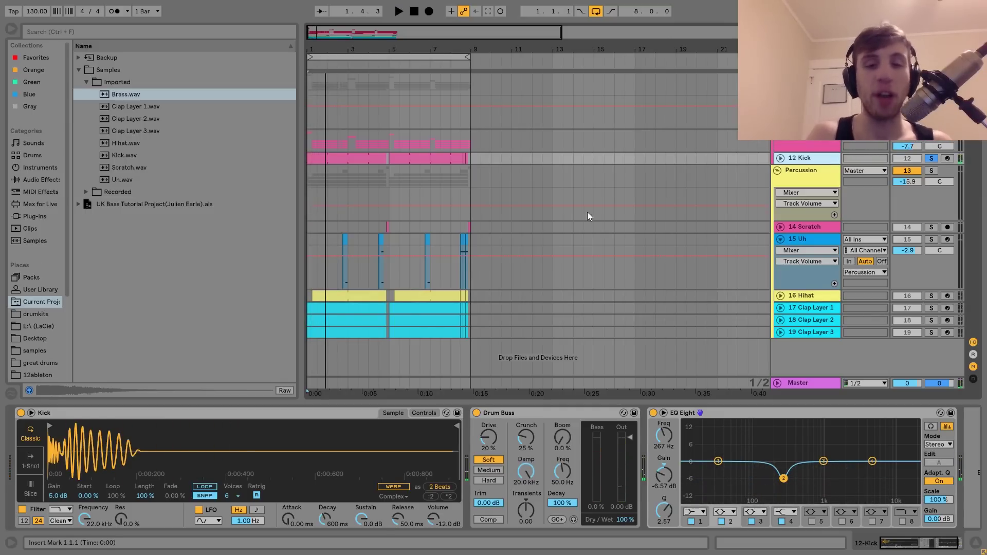
Audition the kick again while examining its Drum Buss and the EQ Eight cut at 267 Hz
{"action": "key", "text": "space"}
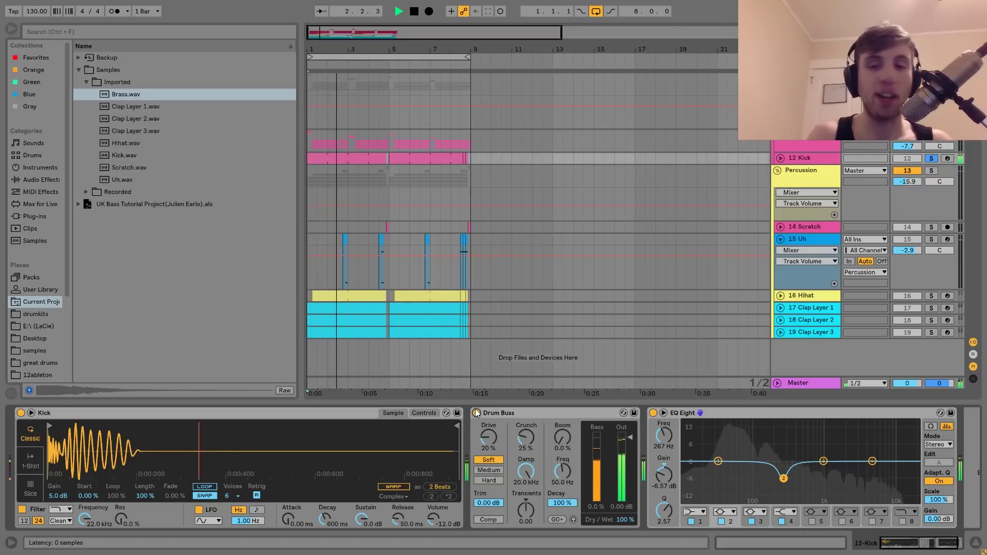
{"action": "key", "text": "space"}
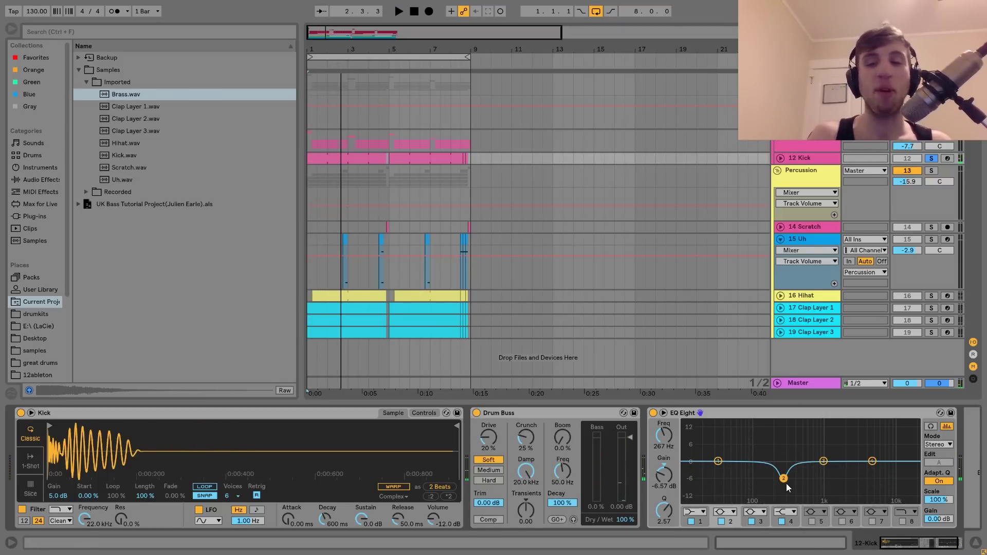
{"action": "key", "text": "space"}
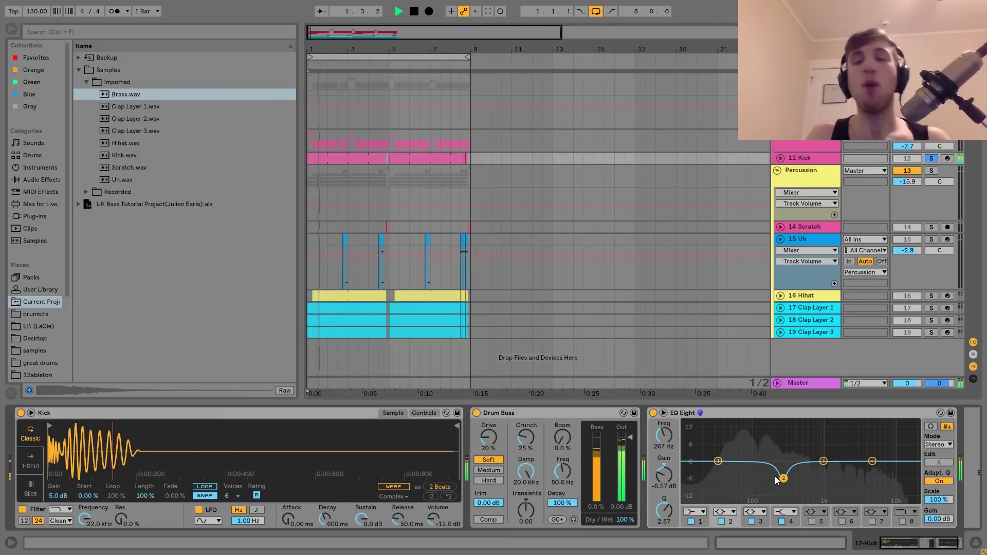
{"action": "key", "text": "space"}
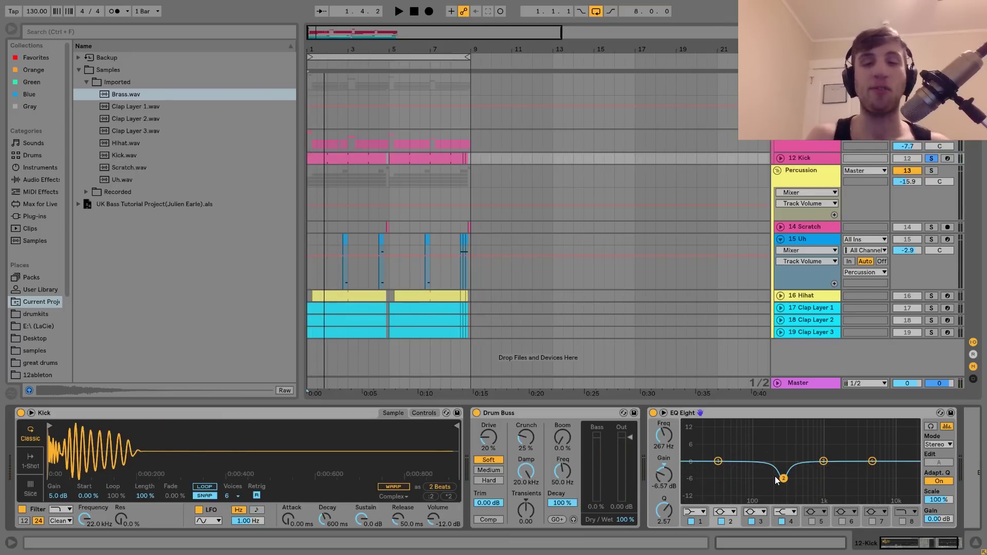
{"action": "key", "text": "space"}
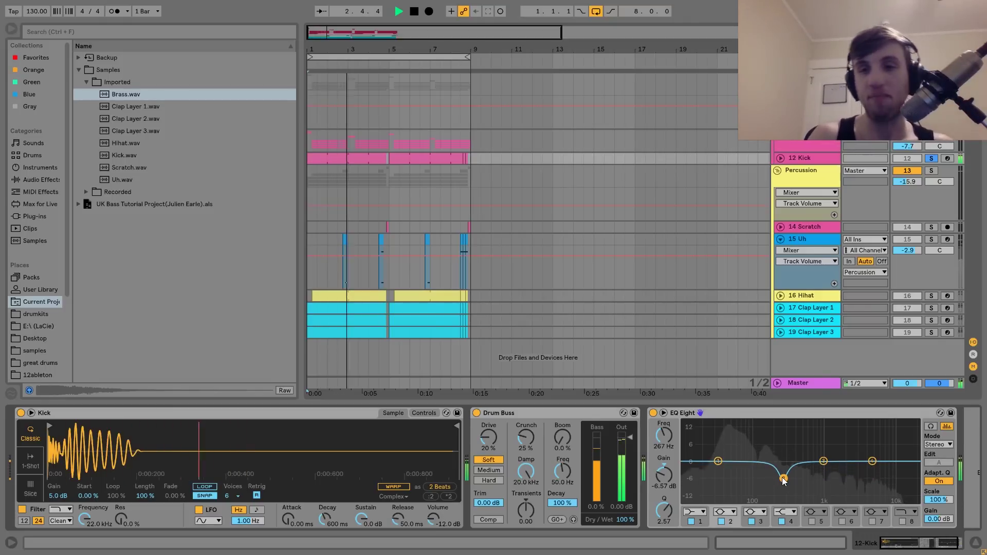
{"action": "key", "text": "space"}
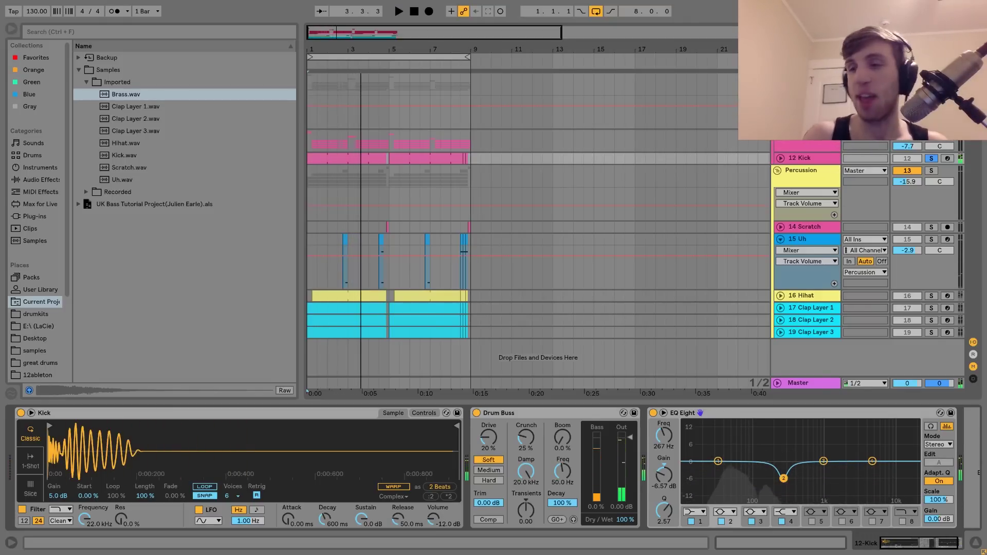
Select the 1 Low End group and solo it in place of the kick, playing it to examine its Drum Buss
{"action": "left_click", "coordinate": [514, 101]}
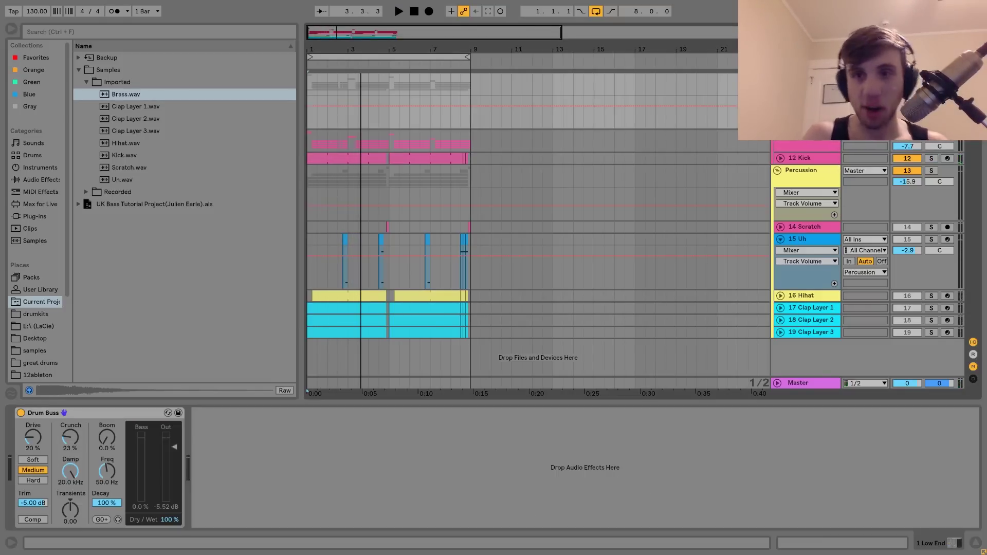
{"action": "key", "text": "space"}
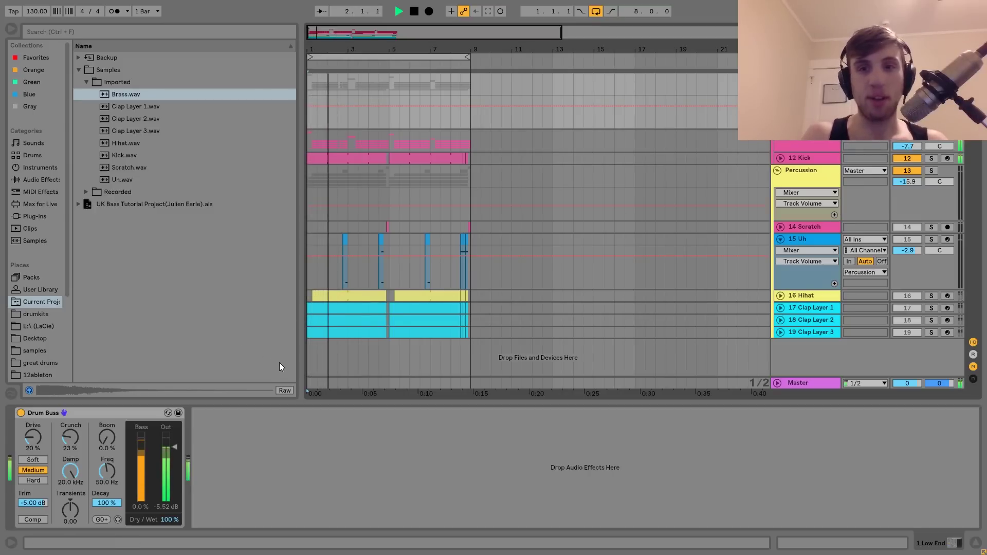
{"action": "key", "text": "space"}
{"action": "key", "text": "space"}
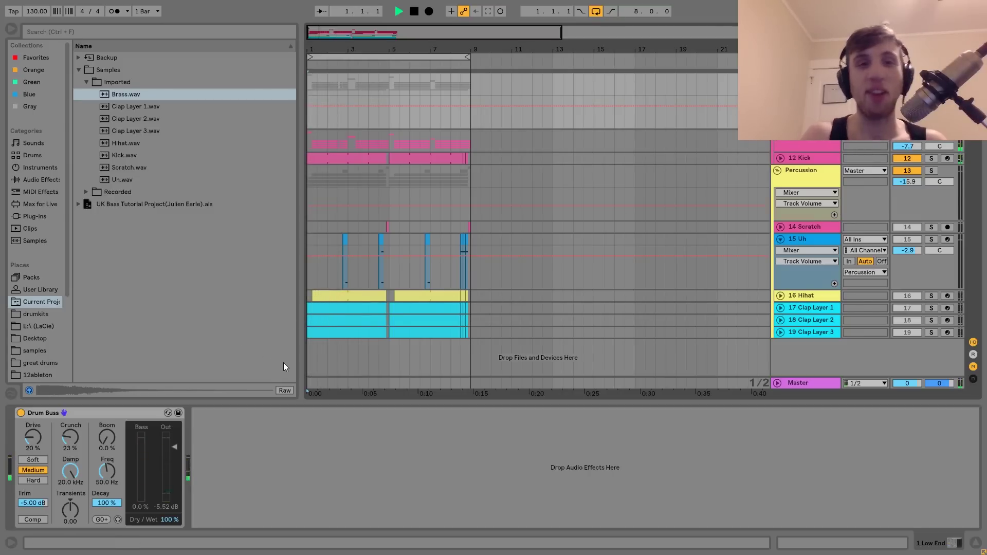
Compare the soloed Low End group with its Drum Buss bypassed and enabled, replaying it from the start each time
{"action": "left_click", "coordinate": [20, 413]}
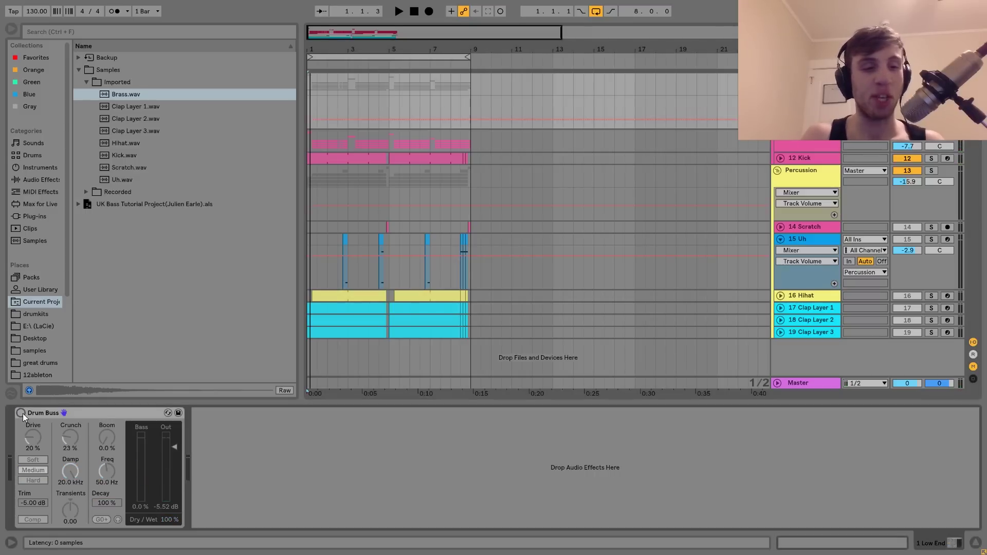
{"action": "key", "text": "space"}
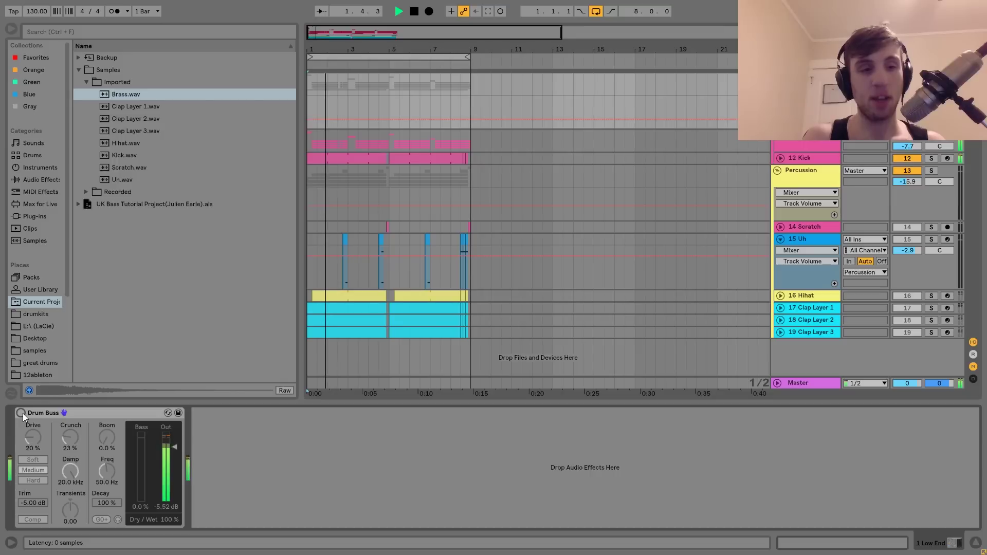
{"action": "left_click", "coordinate": [20, 413]}
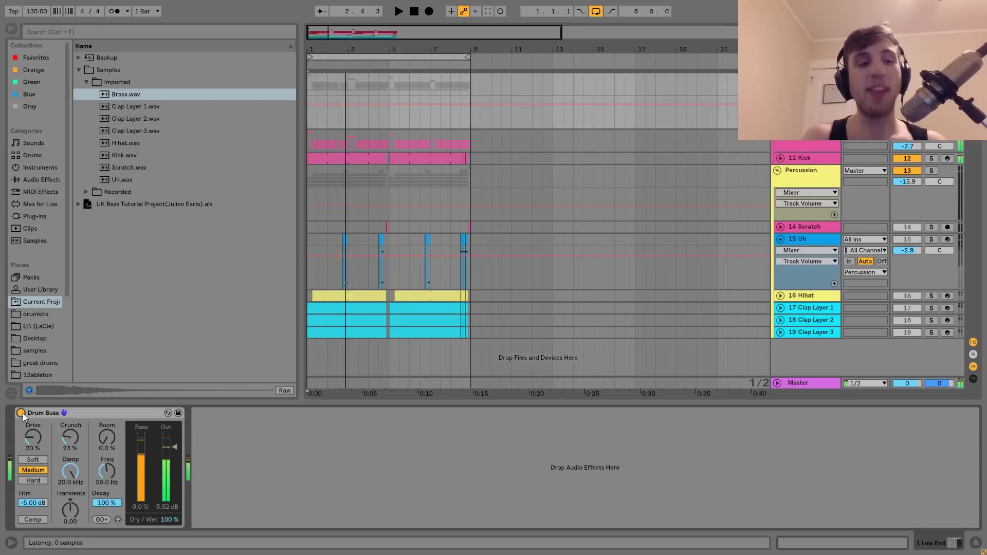
{"action": "key", "text": "space"}
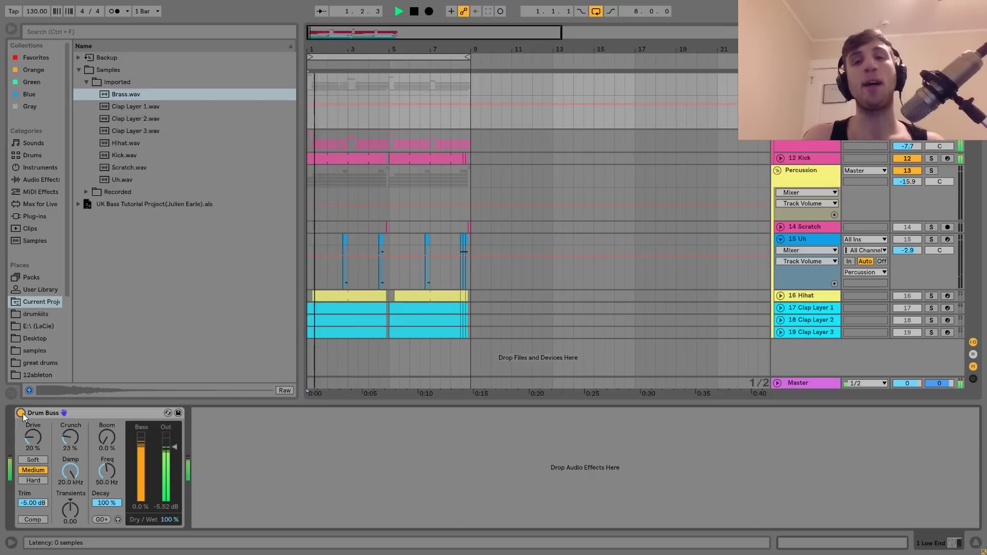
{"action": "key", "text": "space"}
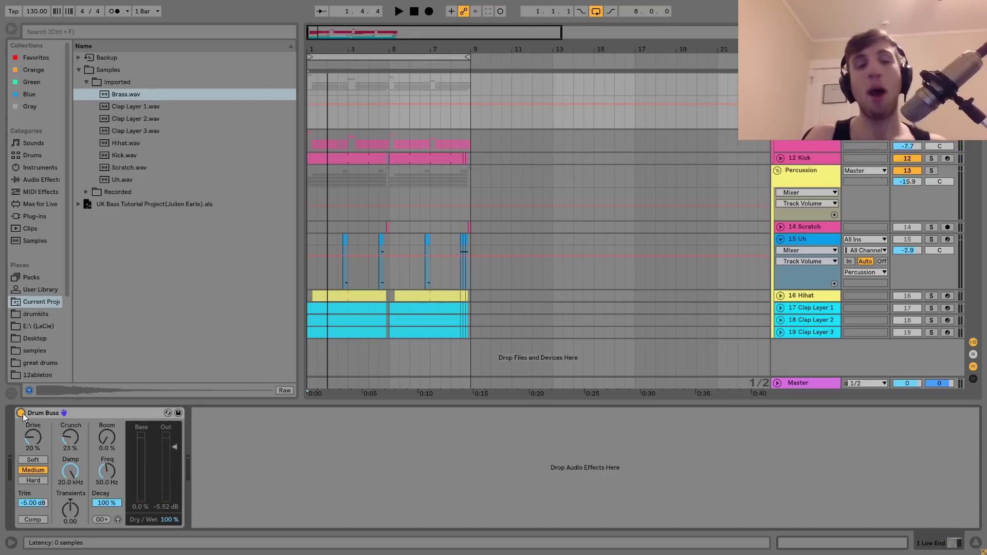
{"action": "key", "text": "space"}
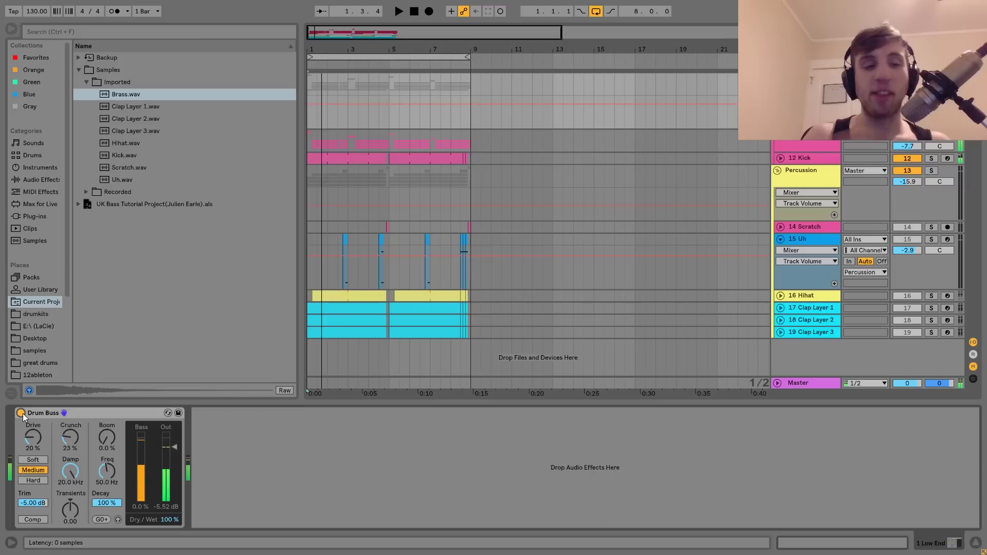
{"action": "left_click", "coordinate": [23, 414]}
{"action": "key", "text": "space"}
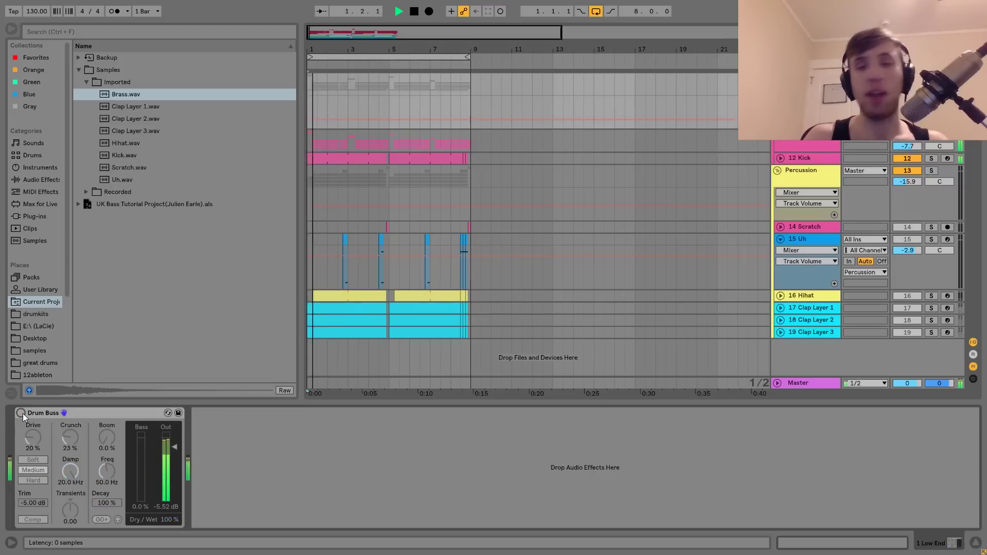
{"action": "left_click", "coordinate": [23, 413]}
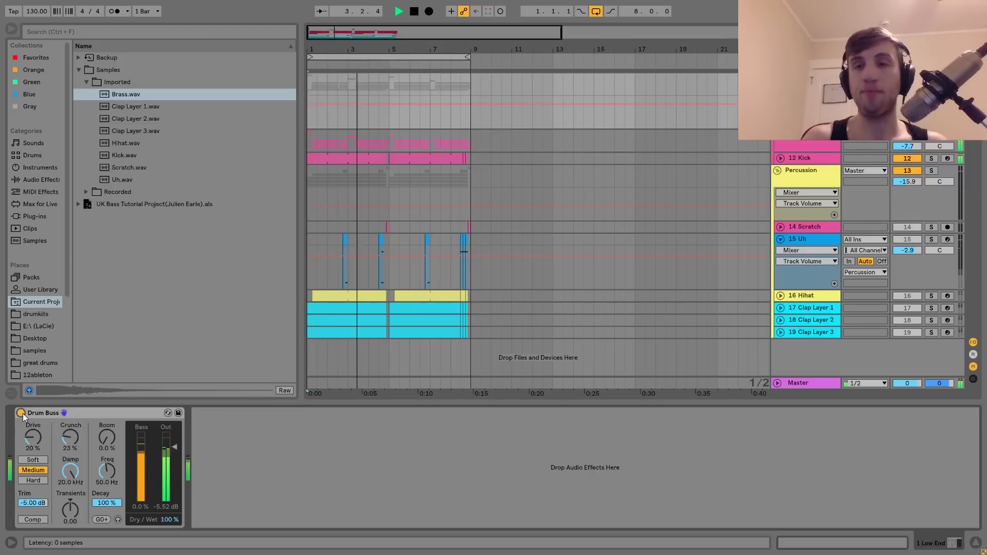
{"action": "key", "text": "space"}
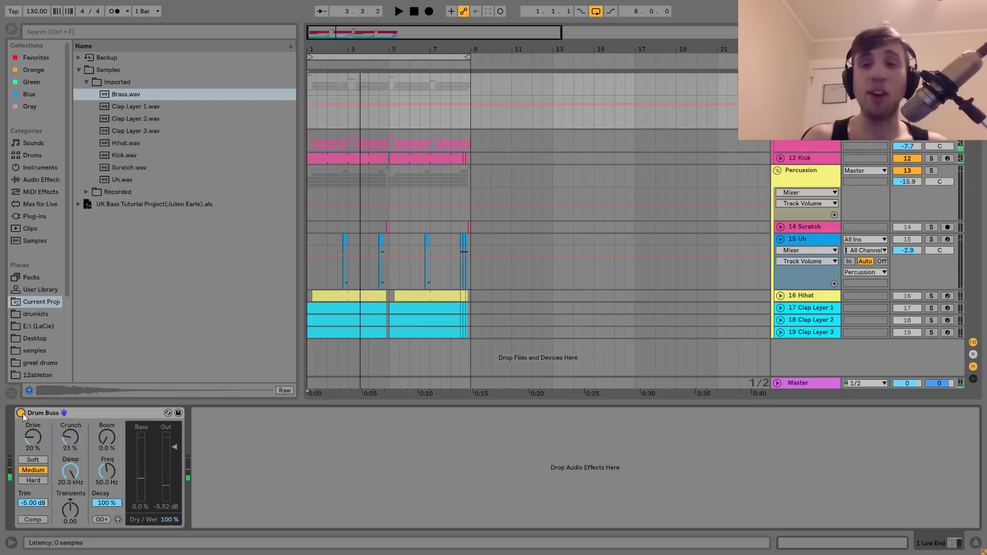
Select and solo the 14 Scratch track and play its clip just before bar 5
{"action": "left_click", "coordinate": [805, 230]}
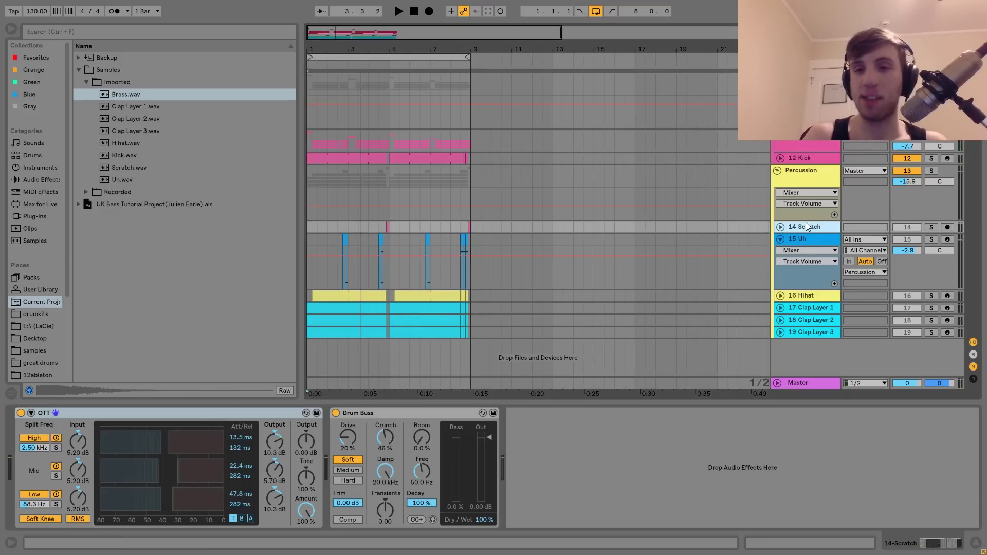
{"action": "left_click", "coordinate": [931, 227]}
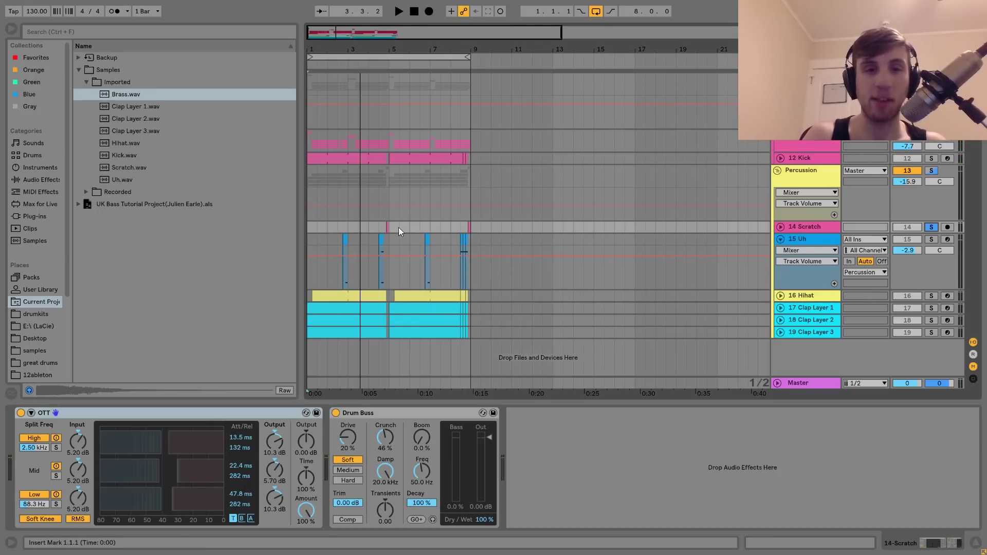
{"action": "left_click", "coordinate": [386, 226]}
{"action": "key", "text": "space"}
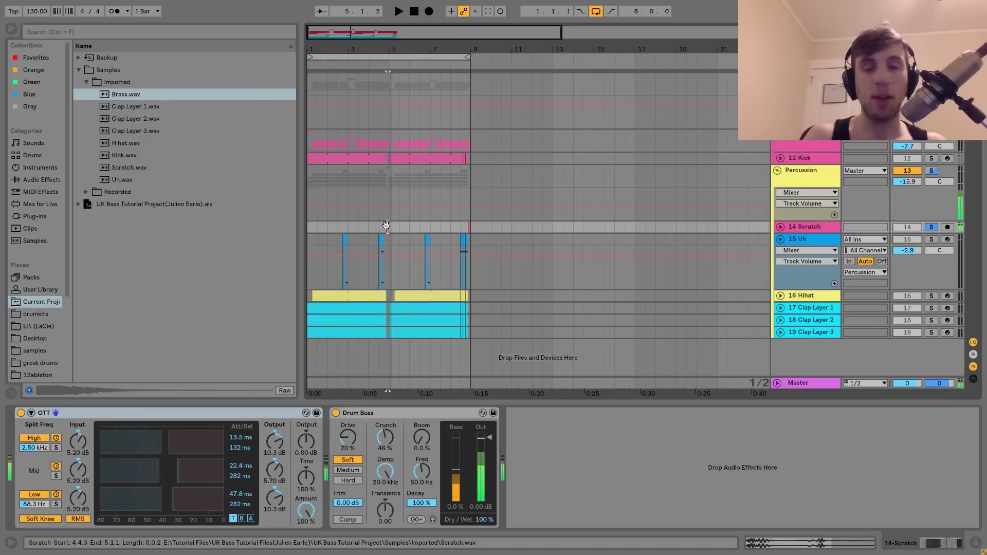
{"action": "key", "text": "space"}
Unsolo the Scratch track and play the scratch in the full mix from 4.3.1
{"action": "left_click", "coordinate": [379, 226]}
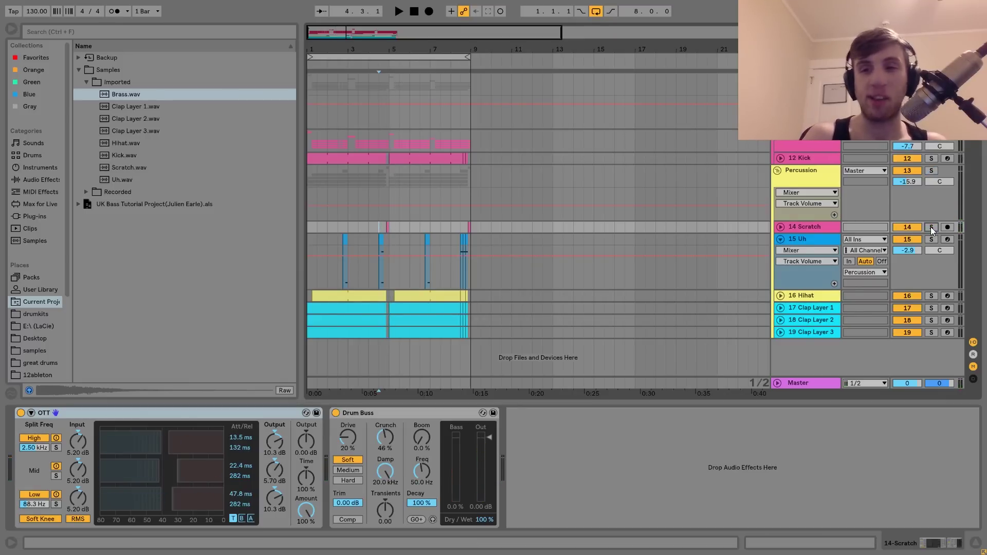
{"action": "key", "text": "space"}
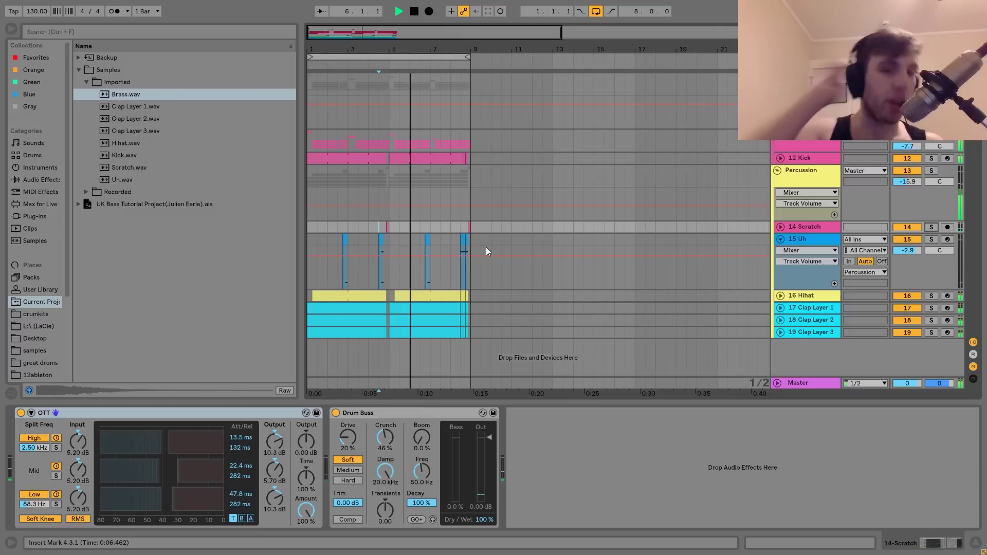
{"action": "key", "text": "space"}
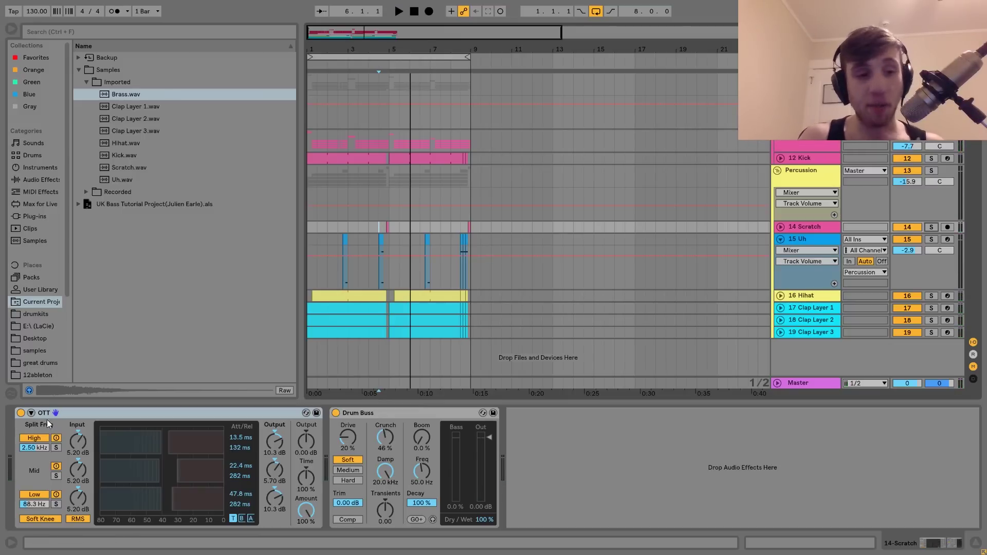
Replay the scratch passage while bypassing and re-enabling the Scratch track's OTT and Drum Buss one after the other
{"action": "key", "text": "space"}
{"action": "left_click", "coordinate": [21, 413]}
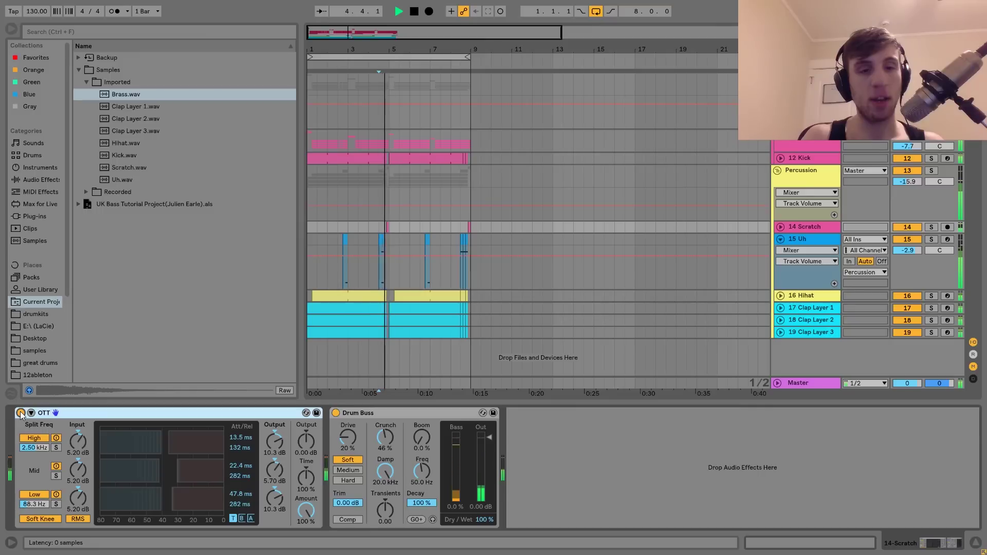
{"action": "left_click", "coordinate": [21, 413]}
{"action": "key", "text": "space"}
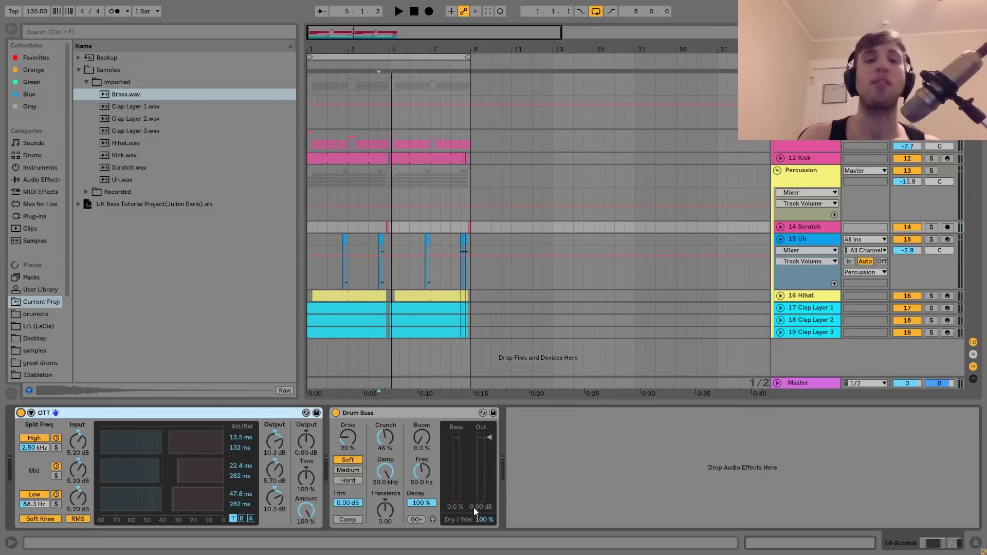
{"action": "key", "text": "space"}
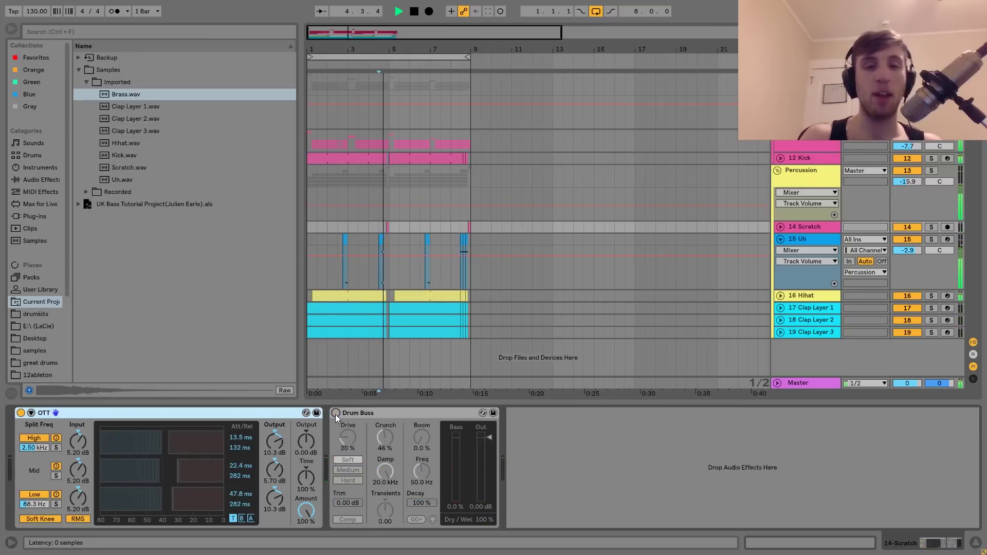
{"action": "key", "text": "space"}
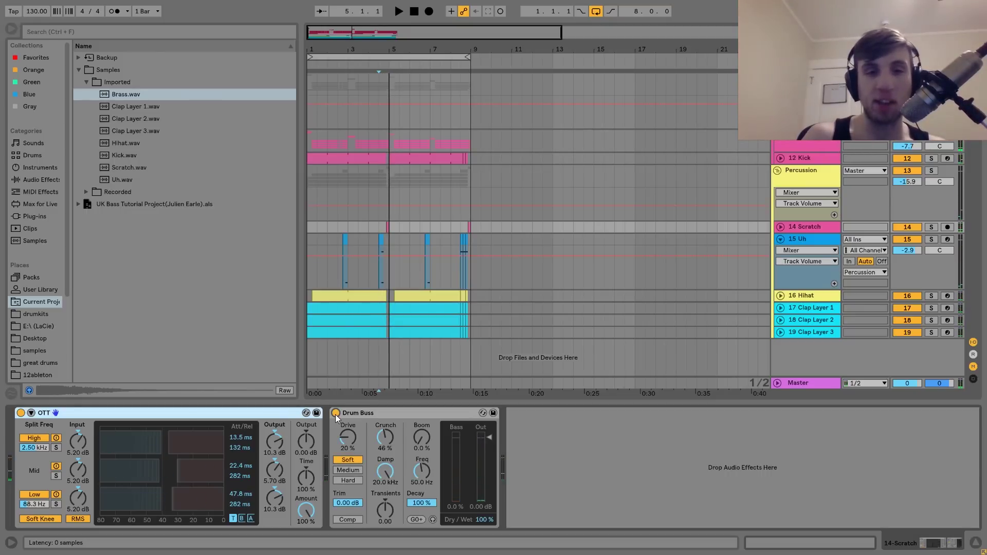
Select and solo the 15 Uh track and audition its clips from 2.4.1 and 8.3.1
{"action": "left_click", "coordinate": [798, 240]}
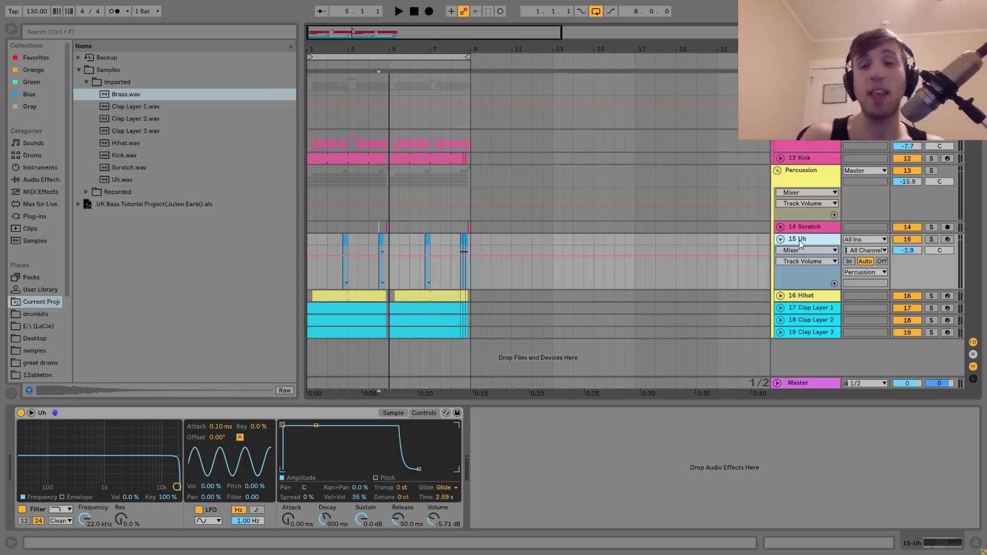
{"action": "left_click", "coordinate": [932, 239]}
{"action": "left_click", "coordinate": [344, 237]}
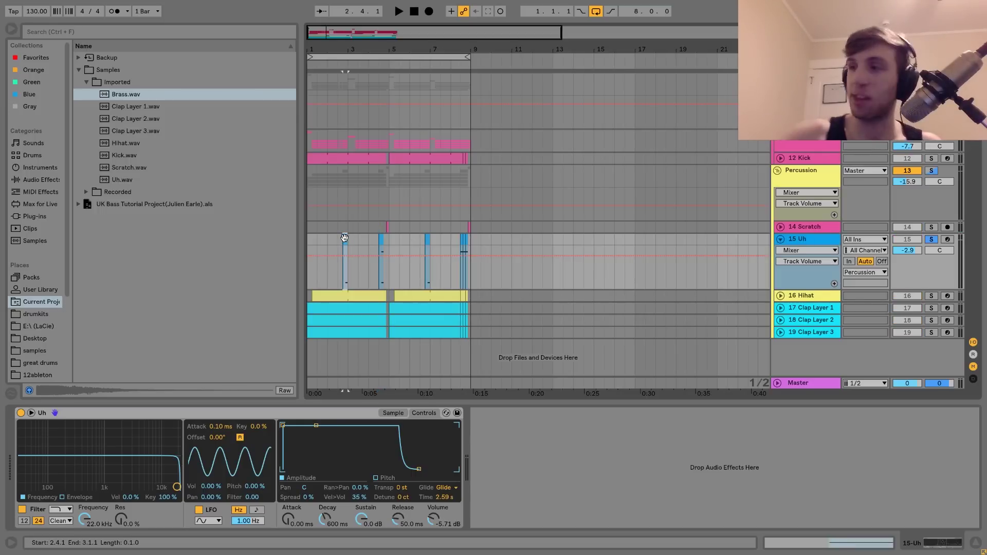
{"action": "key", "text": "space"}
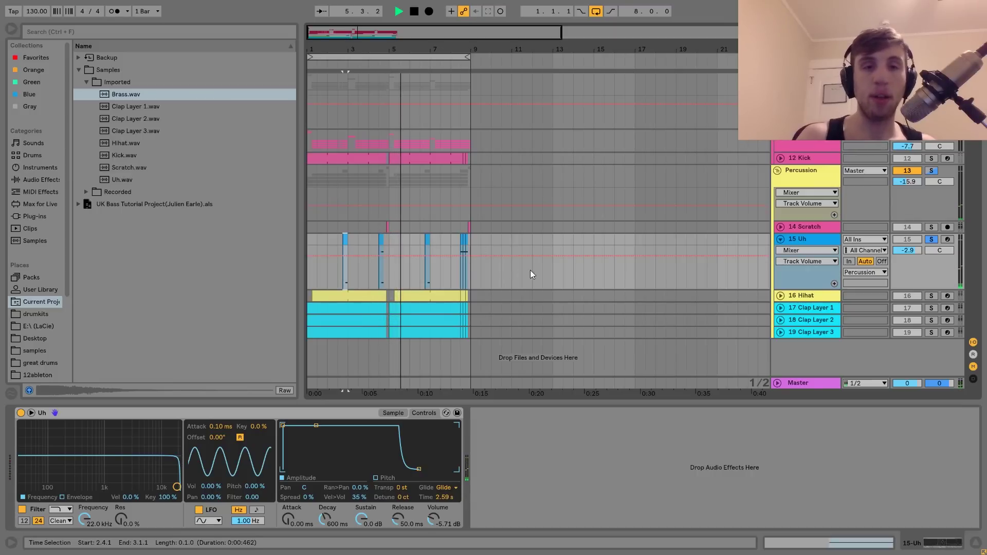
{"action": "key", "text": "space"}
{"action": "left_click", "coordinate": [458, 240]}
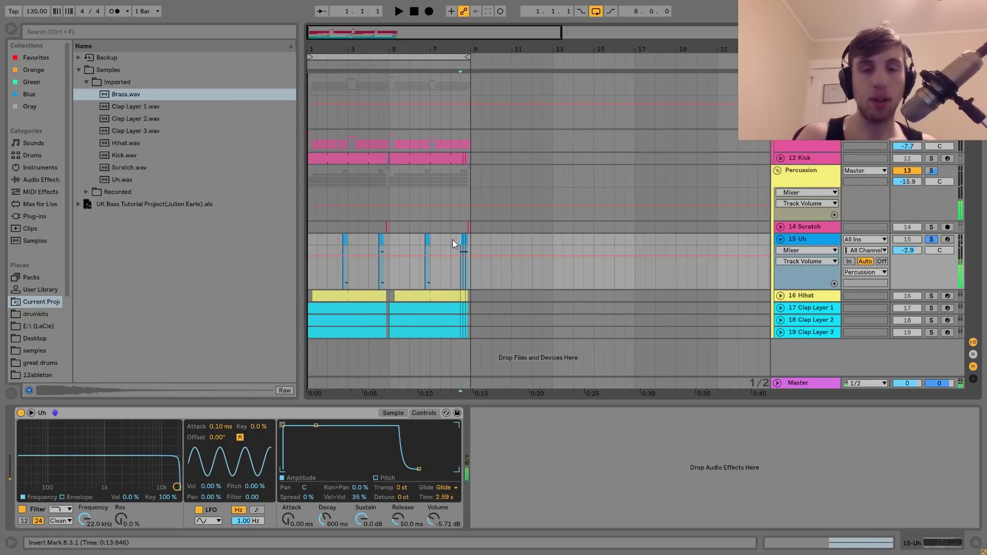
Preview the Uh.wav sample and examine the Uh instrument's sample waveform and controls while auditioning the track's clips
{"action": "left_click", "coordinate": [345, 241]}
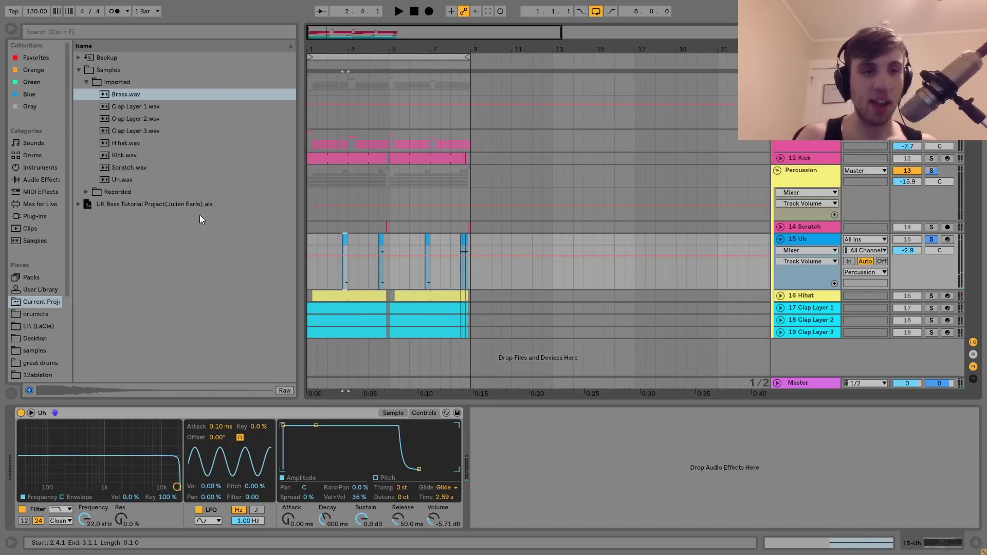
{"action": "left_click", "coordinate": [111, 180]}
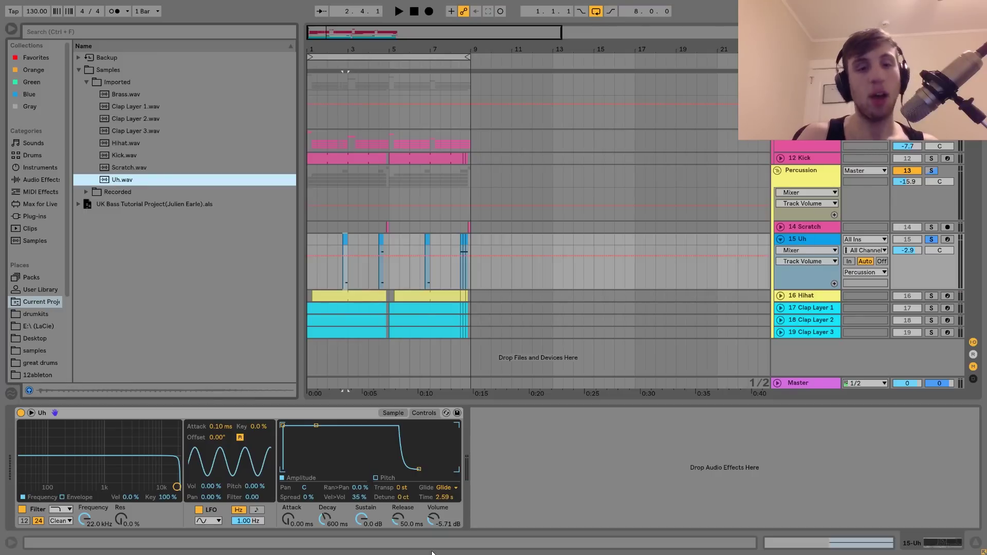
{"action": "left_click", "coordinate": [391, 414]}
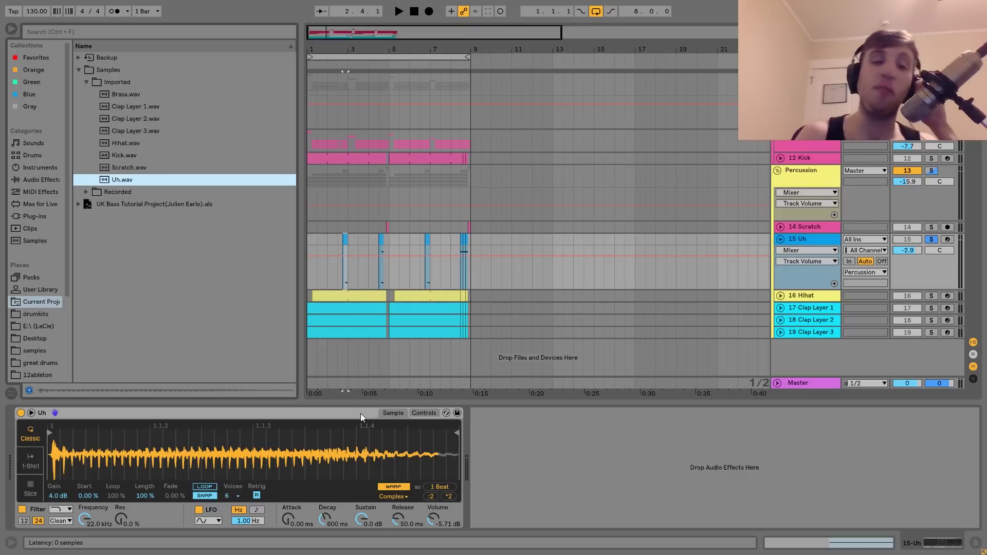
{"action": "left_click", "coordinate": [349, 240]}
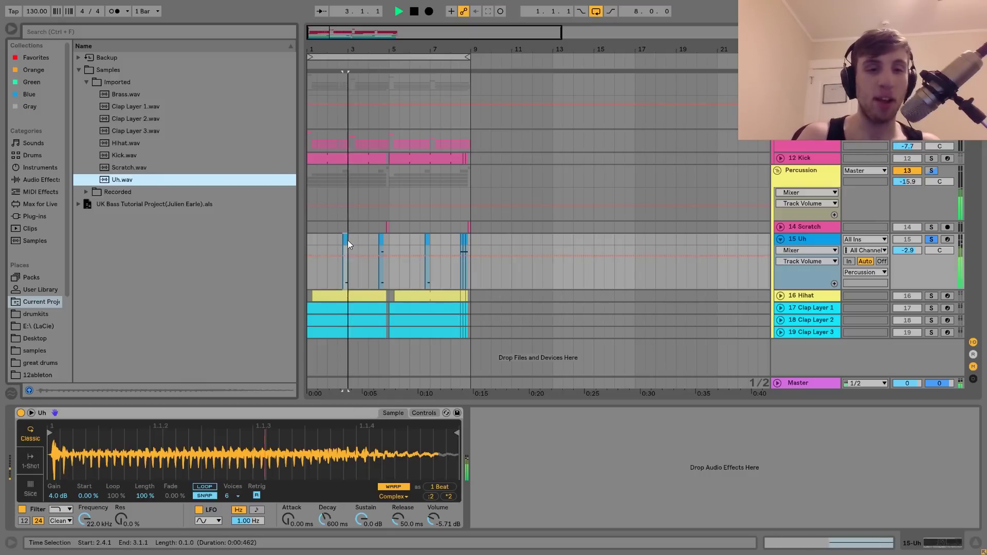
{"action": "key", "text": "space"}
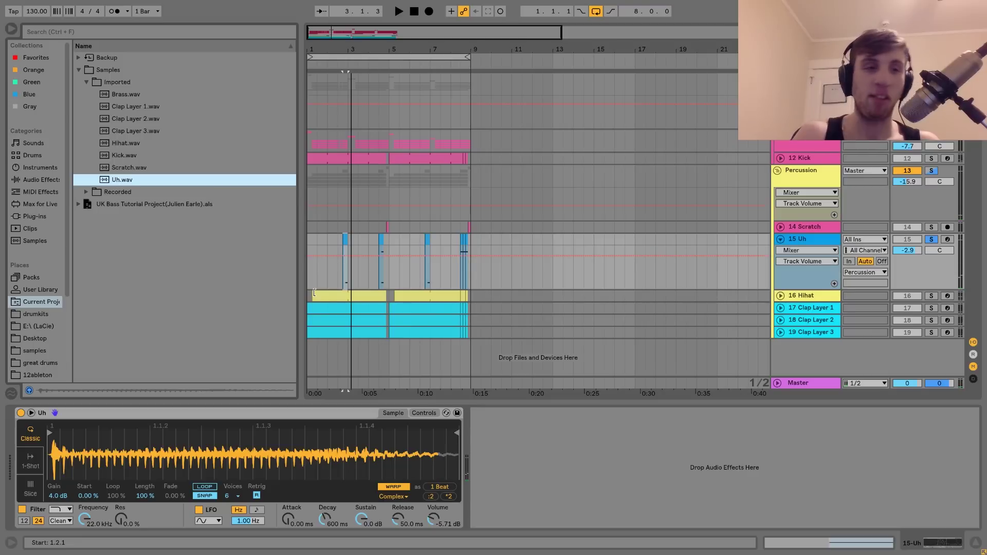
{"action": "left_click", "coordinate": [381, 237]}
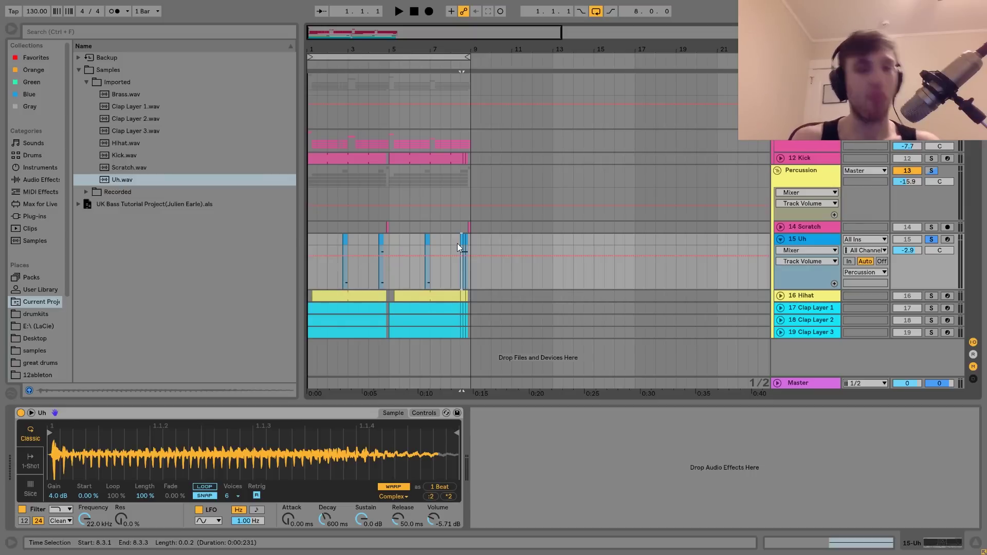
{"action": "left_click", "coordinate": [424, 413]}
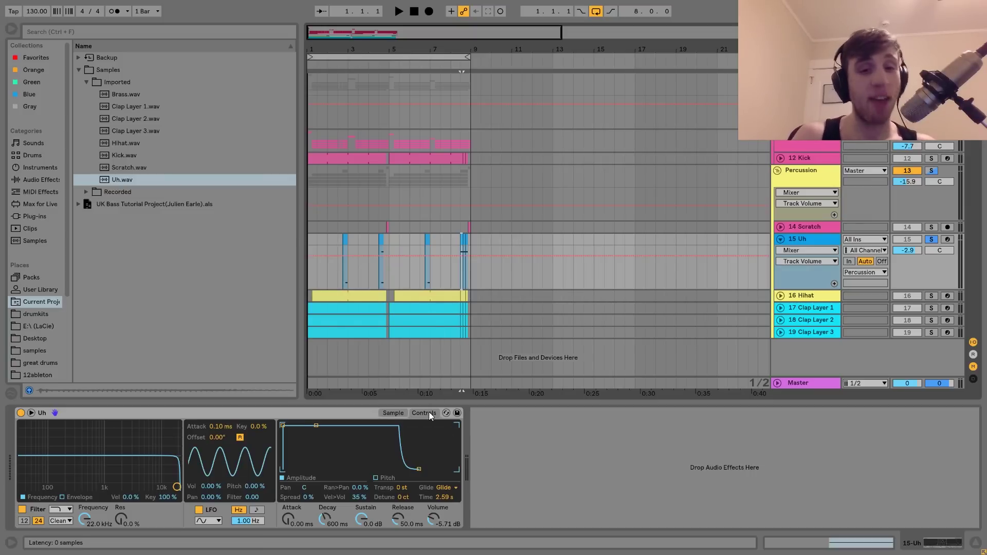
Open the Uh clip before bar 5 to examine and replay its overlapping notes, and unsolo the Uh track
{"action": "double_click", "coordinate": [382, 236]}
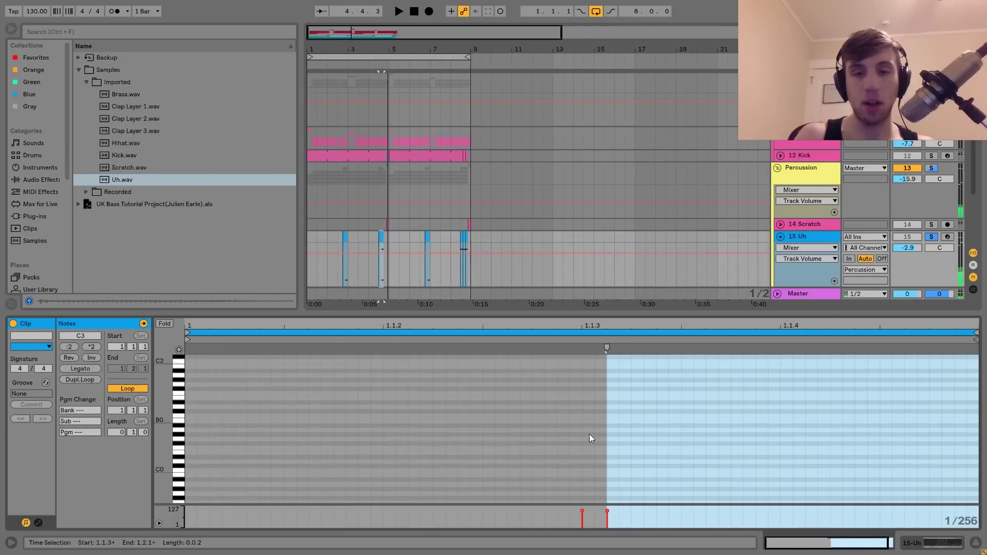
{"action": "left_click_drag", "start_coordinate": [177, 434], "coordinate": [160, 436]}
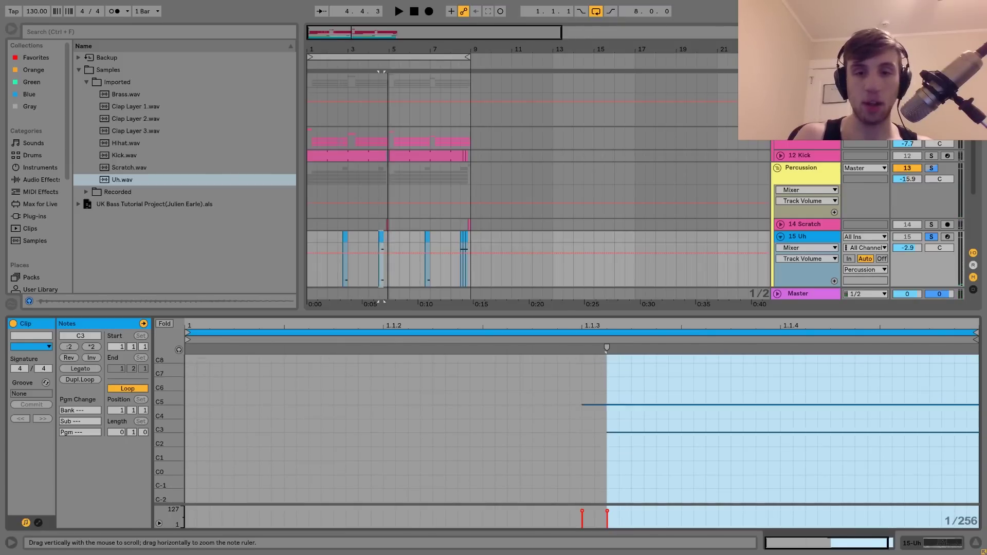
{"action": "key", "text": "space"}
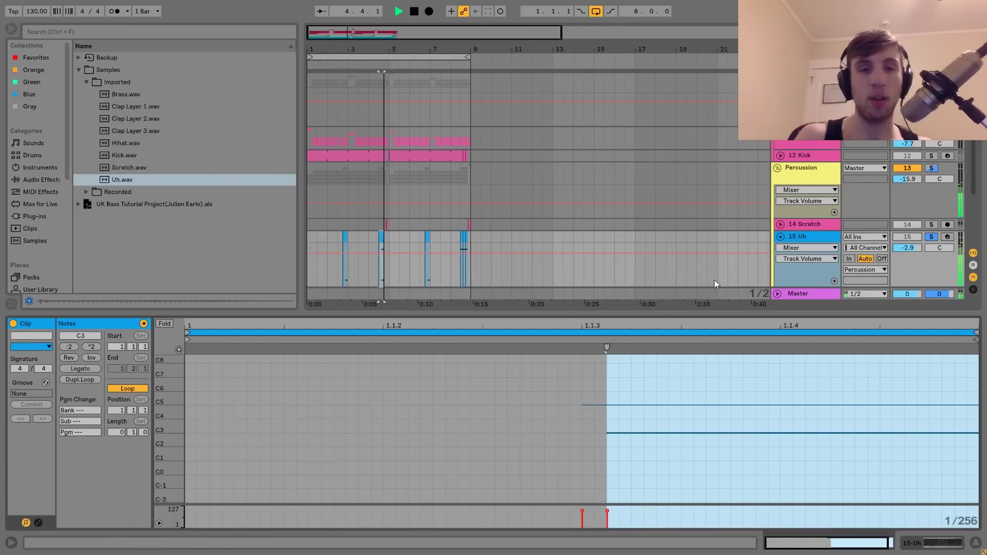
{"action": "key", "text": "space"}
{"action": "left_click", "coordinate": [813, 235]}
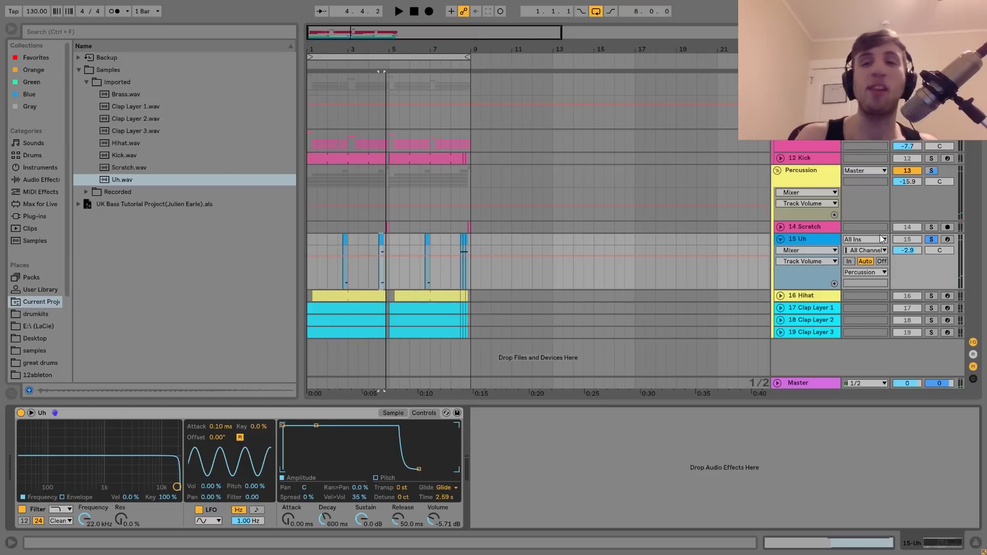
{"action": "left_click", "coordinate": [933, 240]}
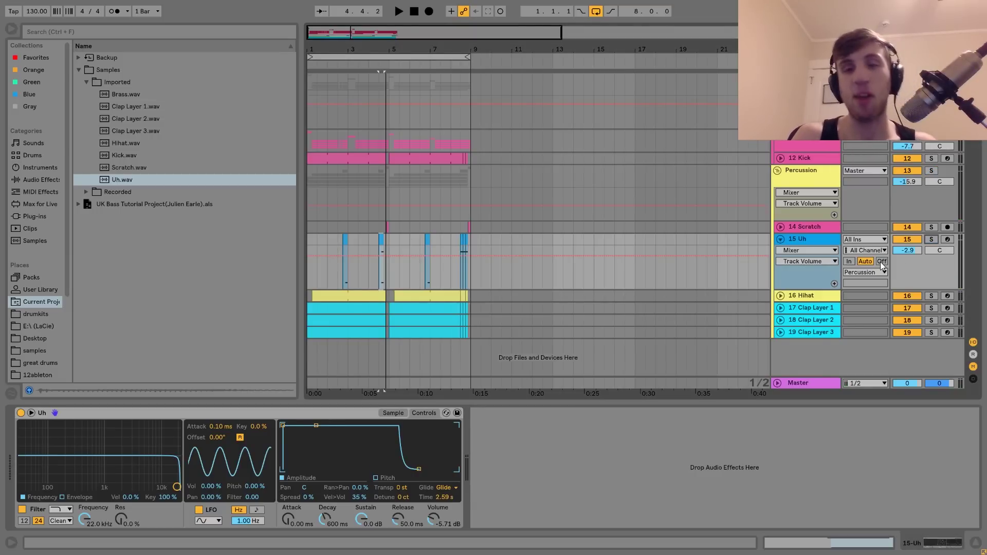
Expand and solo the 16 Hihat track and audition its pattern twice from around bar 4
{"action": "left_click", "coordinate": [811, 296]}
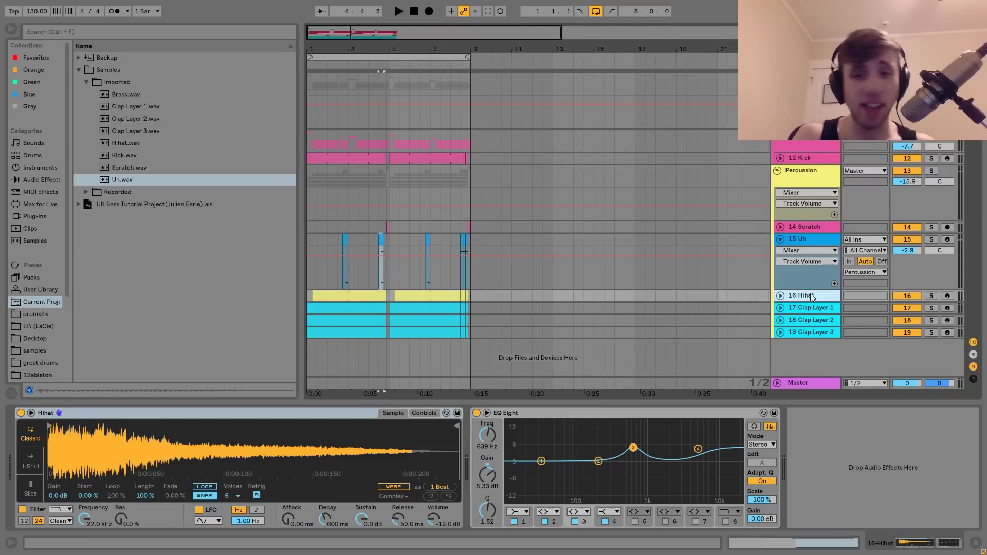
{"action": "left_click", "coordinate": [780, 296]}
{"action": "left_click", "coordinate": [932, 296]}
{"action": "key", "text": "space"}
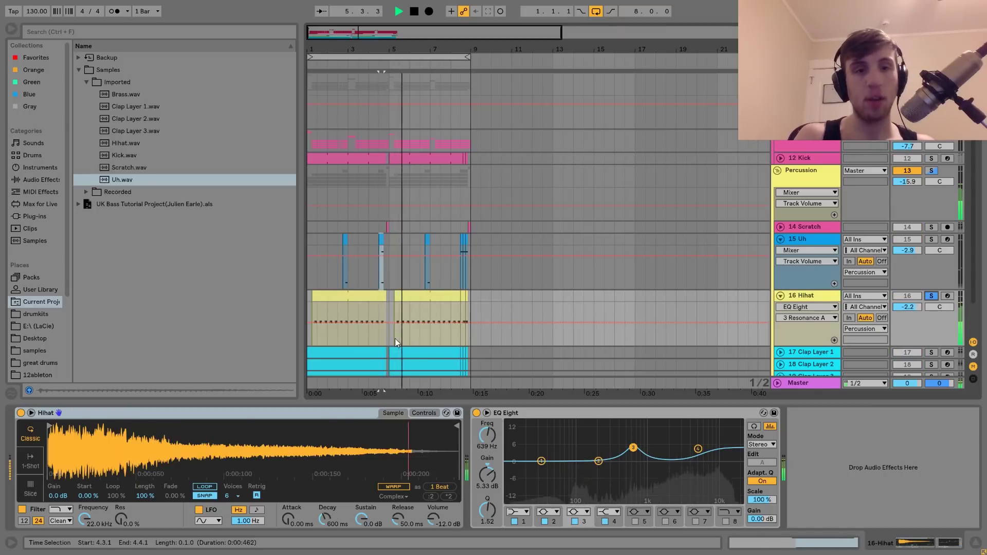
{"action": "key", "text": "space"}
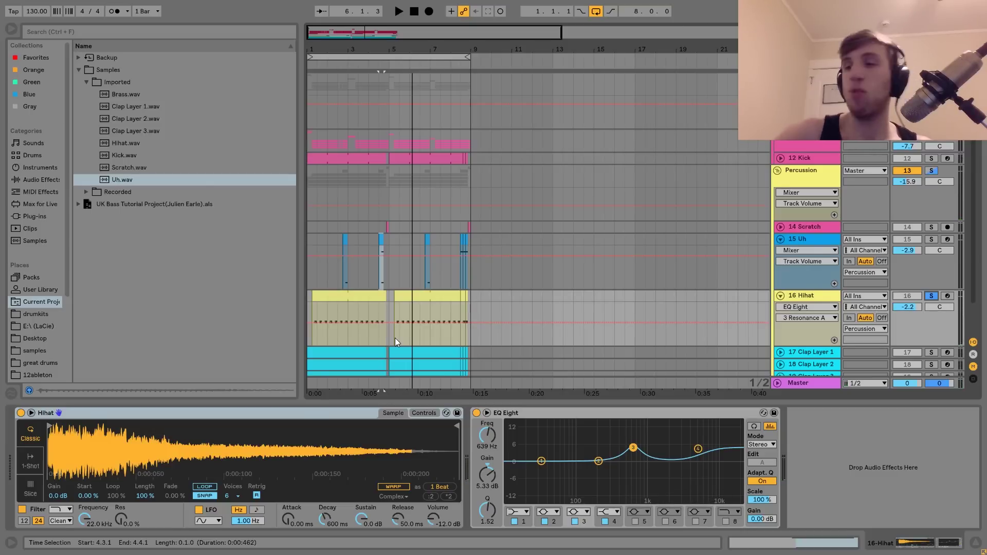
{"action": "key", "text": "space"}
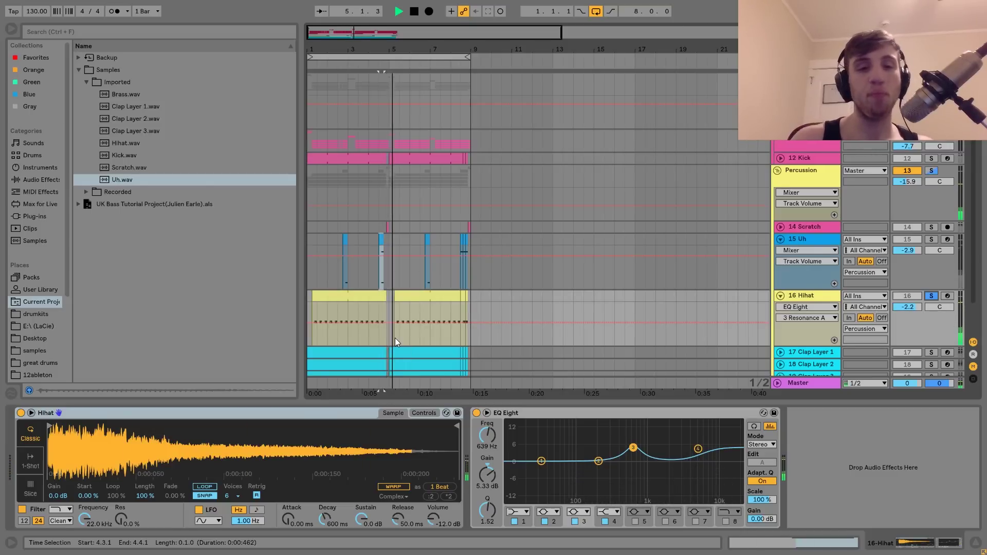
{"action": "key", "text": "space"}
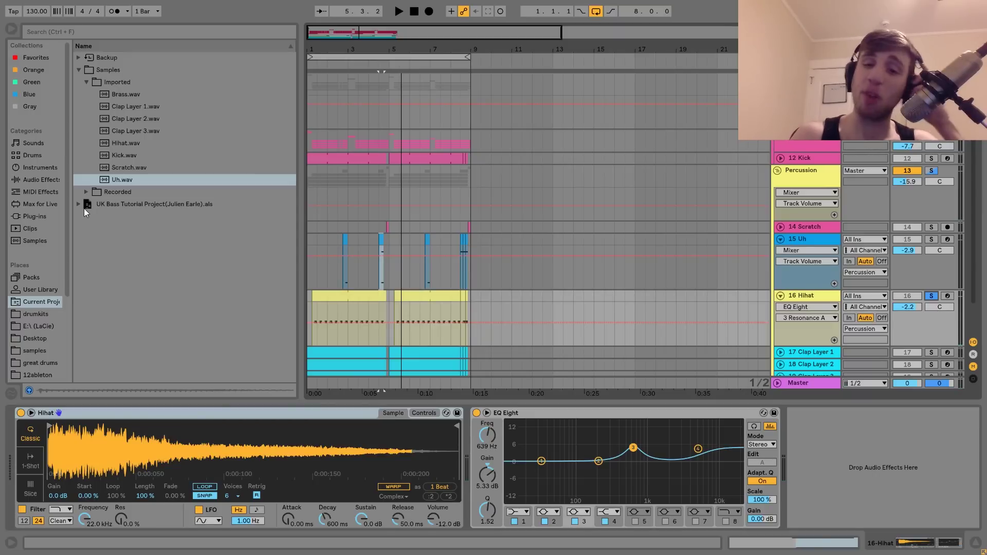
Replay the hi-hat while bypassing and re-enabling the Hihat track's EQ Eight to compare the sound
{"action": "key", "text": "space"}
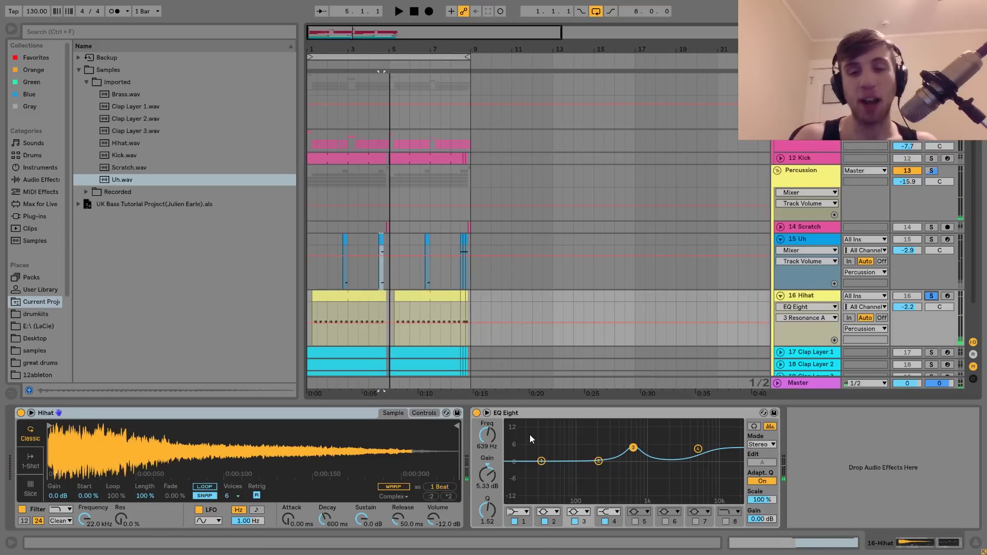
{"action": "left_click", "coordinate": [476, 414]}
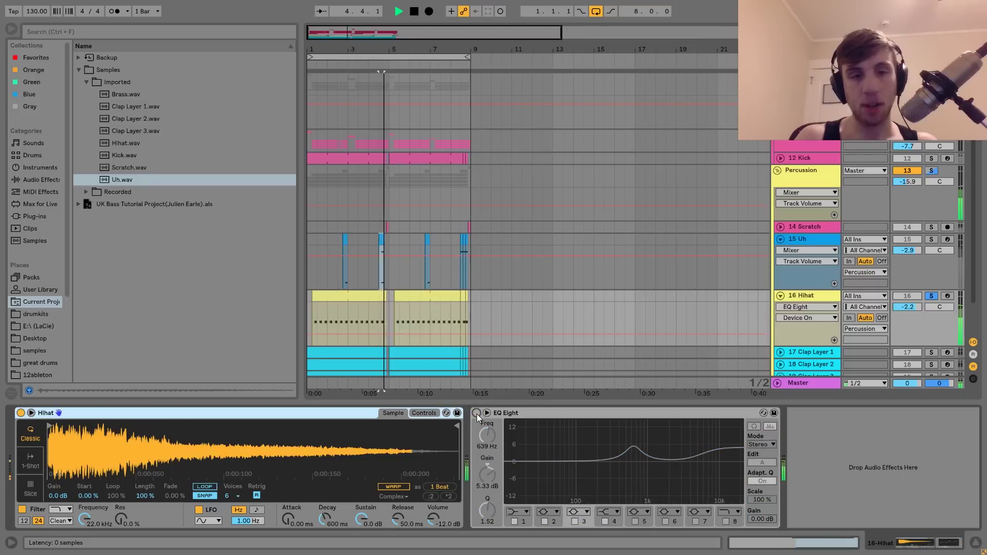
{"action": "left_click", "coordinate": [477, 413]}
{"action": "key", "text": "space"}
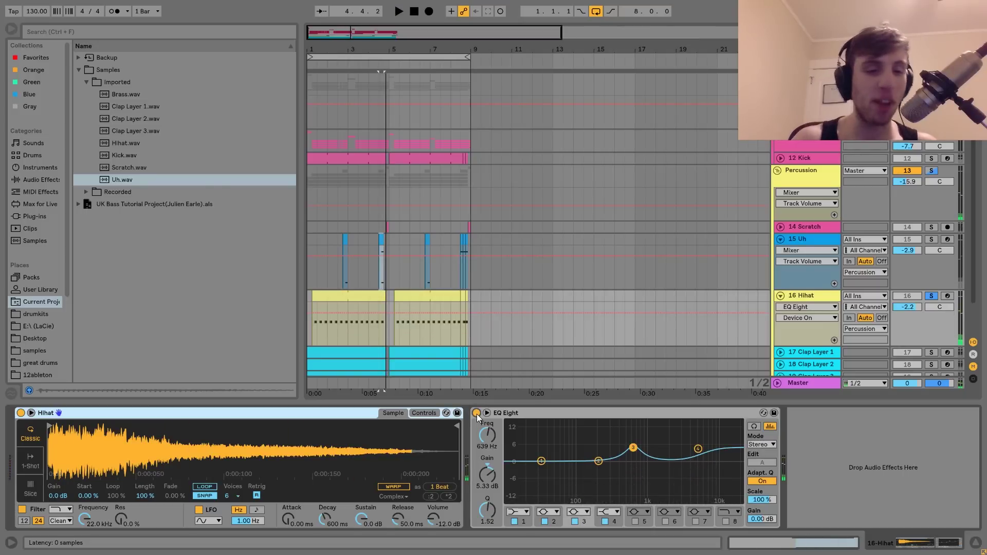
{"action": "key", "text": "space"}
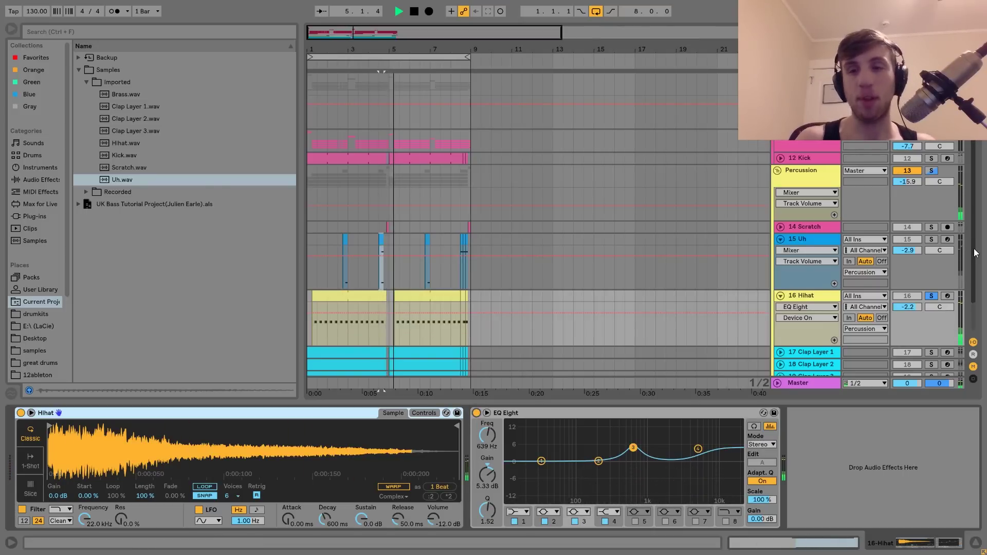
{"action": "key", "text": "space"}
Solo Clap Layer 1, Clap Layer 2 and Clap Layer 3 together and audition them, including from the first Clap Layer 3 clip
{"action": "scroll", "coordinate": [776, 319], "scroll_direction": "down", "scroll_amount": 2}
{"action": "left_click", "coordinate": [932, 316]}
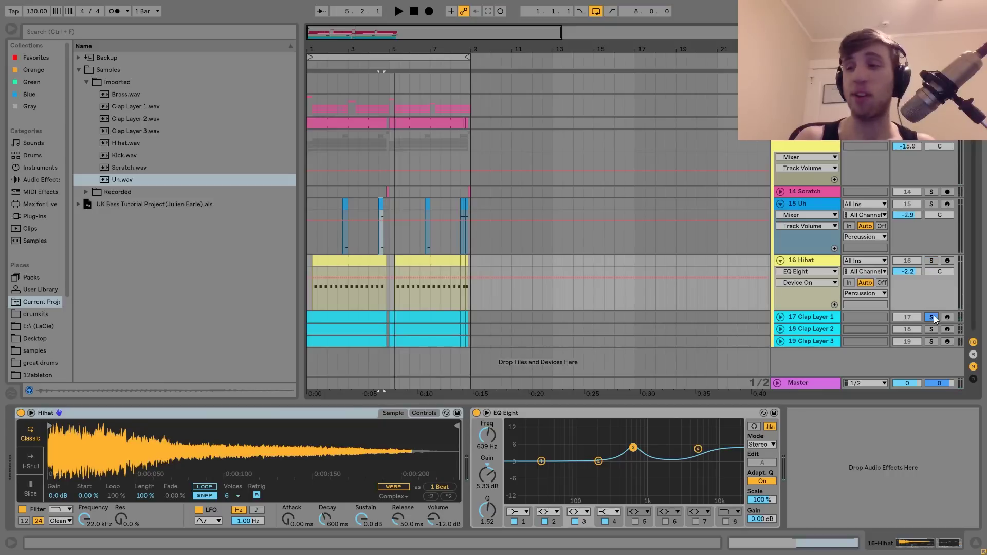
{"action": "left_click", "coordinate": [932, 329], "text": "ctrl"}
{"action": "left_click", "coordinate": [932, 345]}
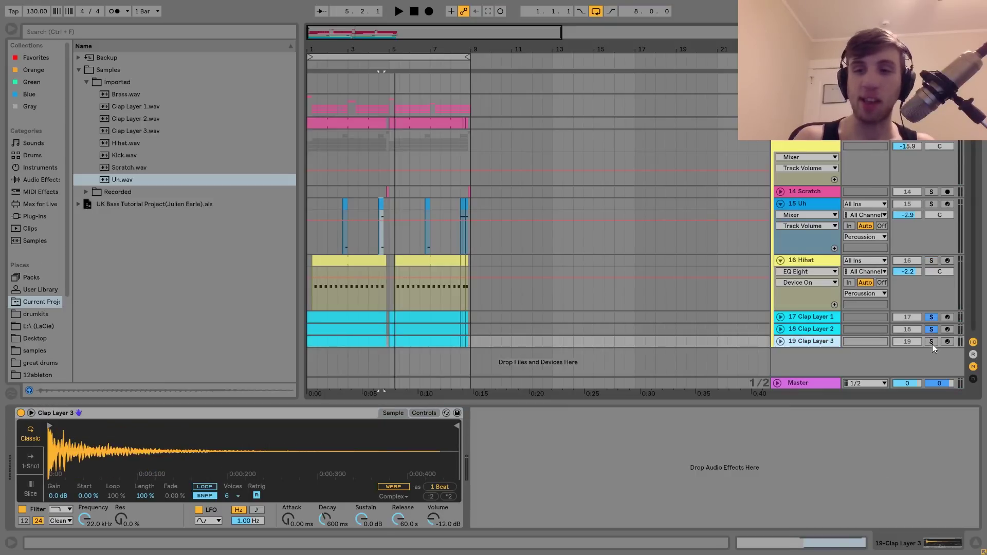
{"action": "key", "text": "space"}
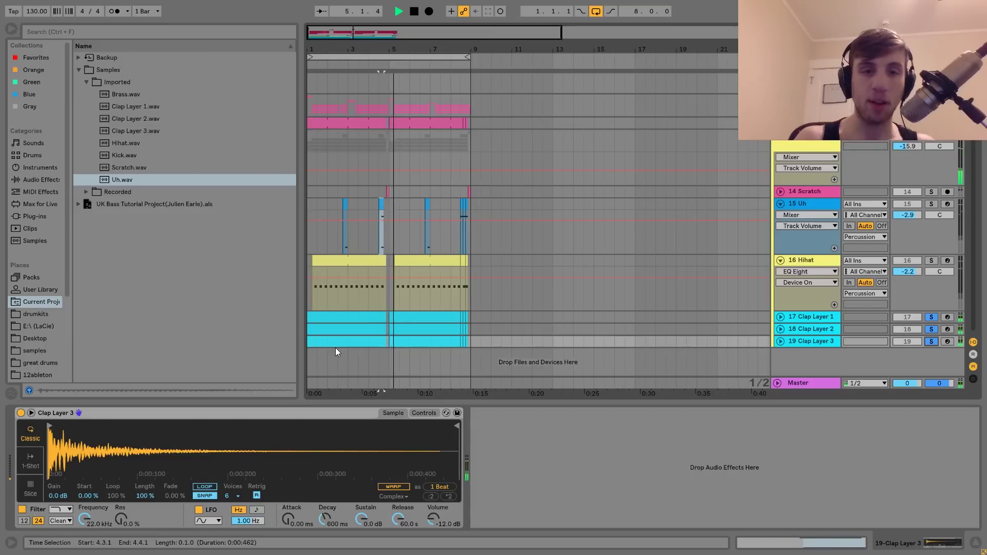
{"action": "left_click", "coordinate": [326, 345]}
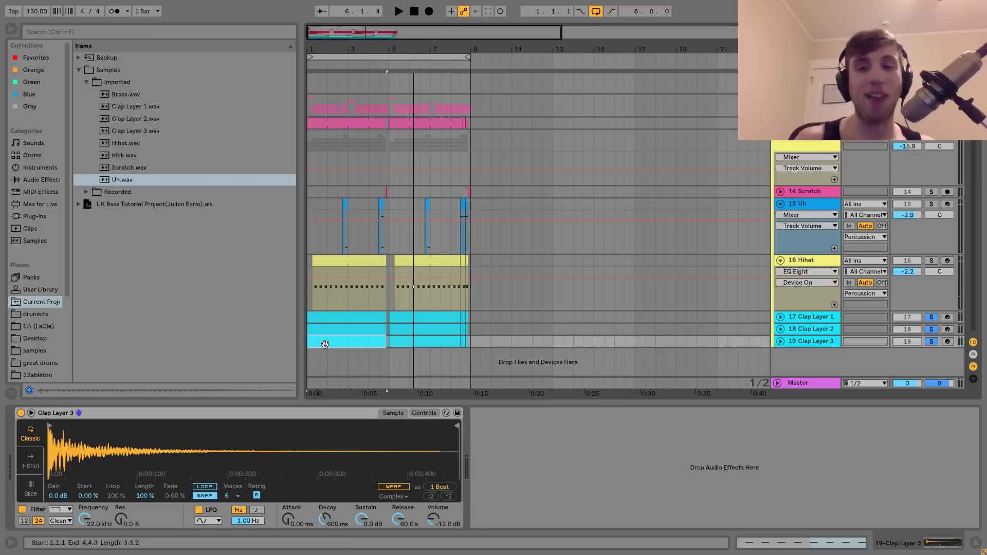
{"action": "key", "text": "space"}
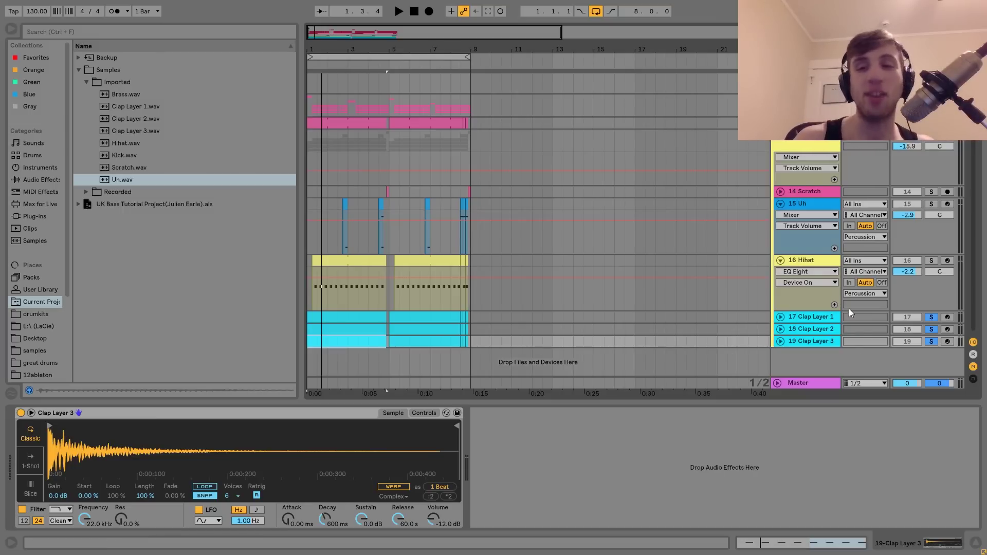
Unsolo the clap layers and play the full mix from the start
{"action": "left_click", "coordinate": [931, 341]}
{"action": "key", "text": "space"}
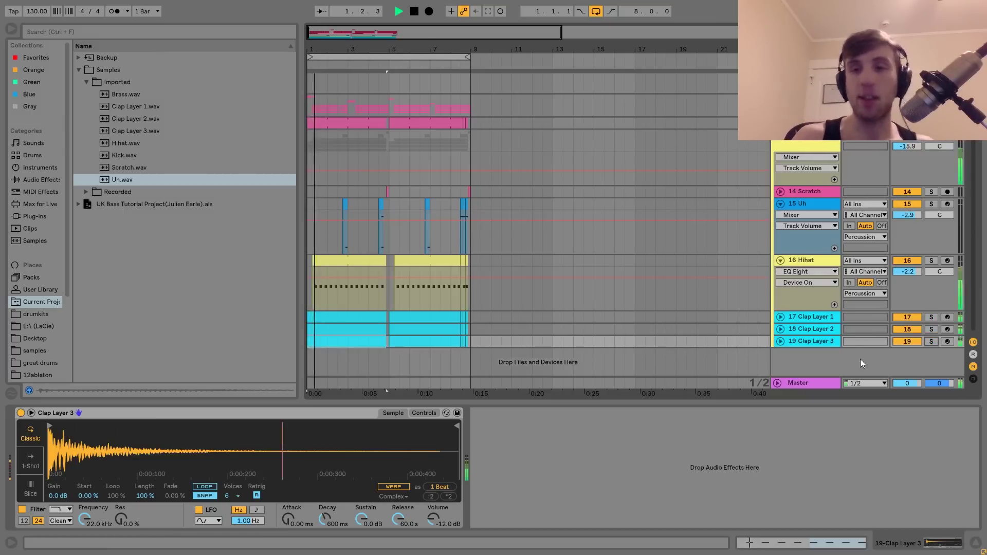
{"action": "key", "text": "space"}
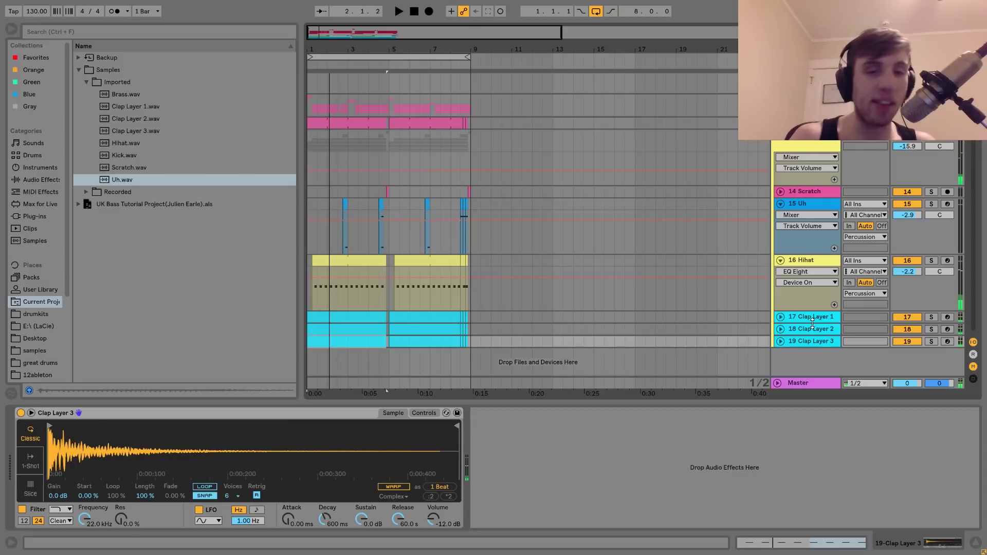
Solo and expand the 17 Clap Layer 1 track and audition it from the start
{"action": "left_click", "coordinate": [817, 315]}
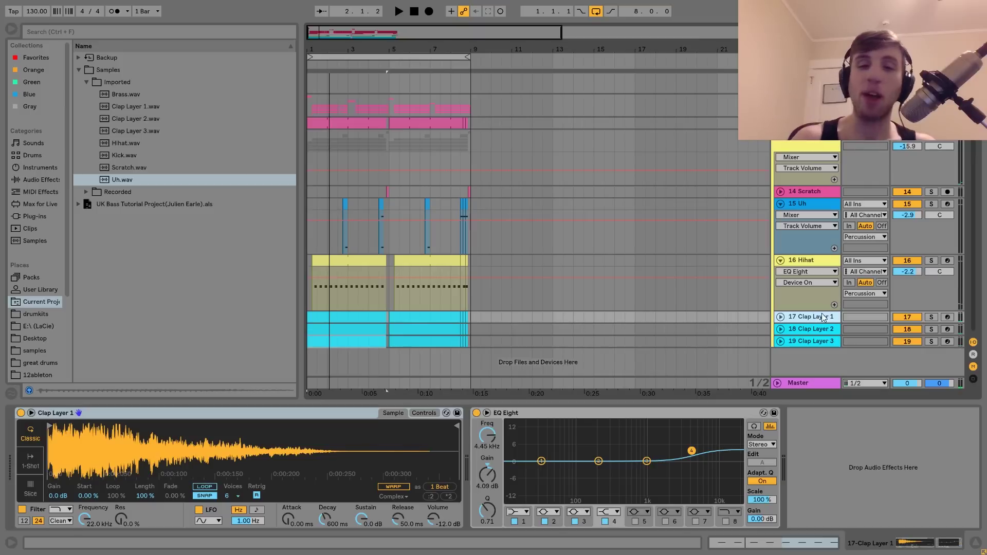
{"action": "left_click", "coordinate": [932, 317]}
{"action": "key", "text": "space"}
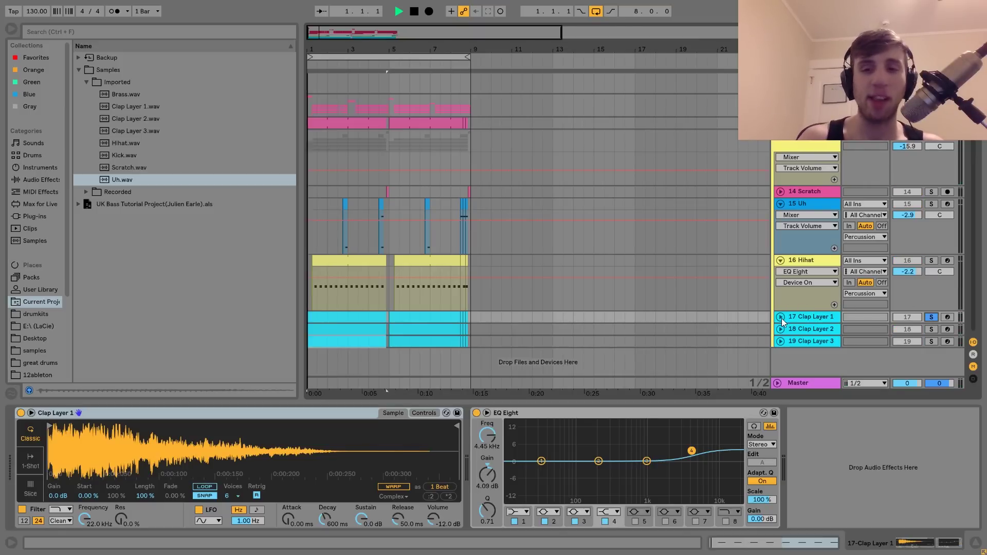
{"action": "left_click", "coordinate": [780, 317]}
{"action": "left_click", "coordinate": [798, 319]}
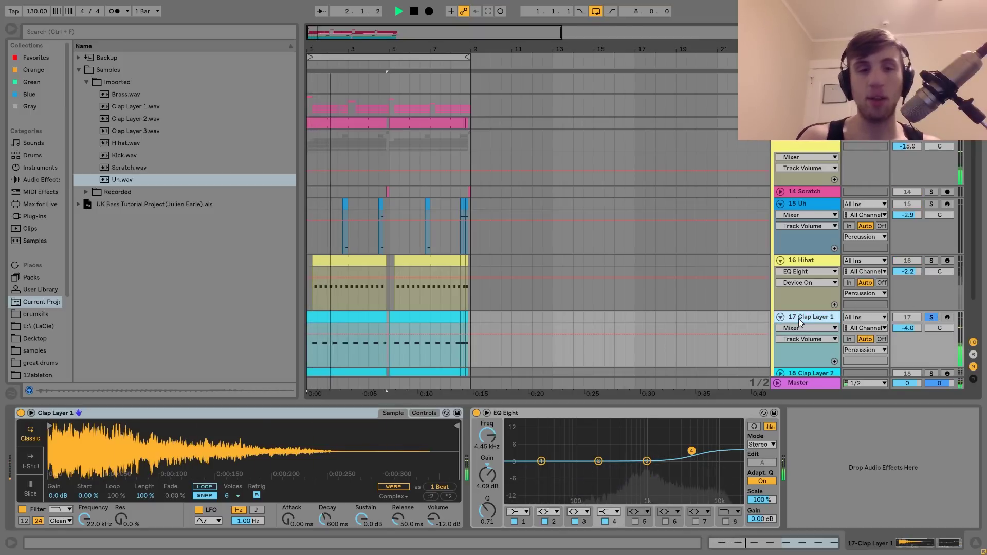
{"action": "key", "text": "space"}
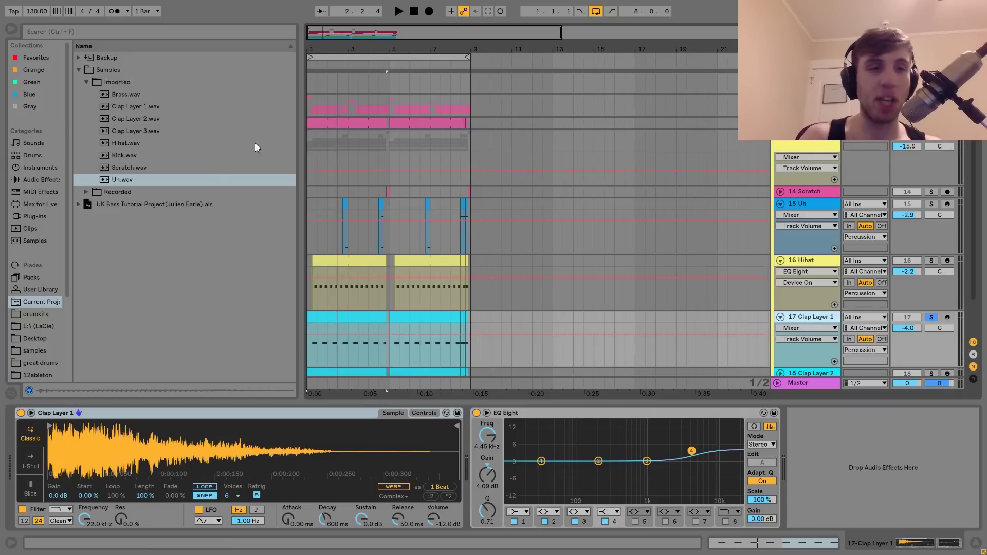
Preview the Clap Layer 1.wav sample and replay the soloed clap track for comparison
{"action": "left_click", "coordinate": [177, 107]}
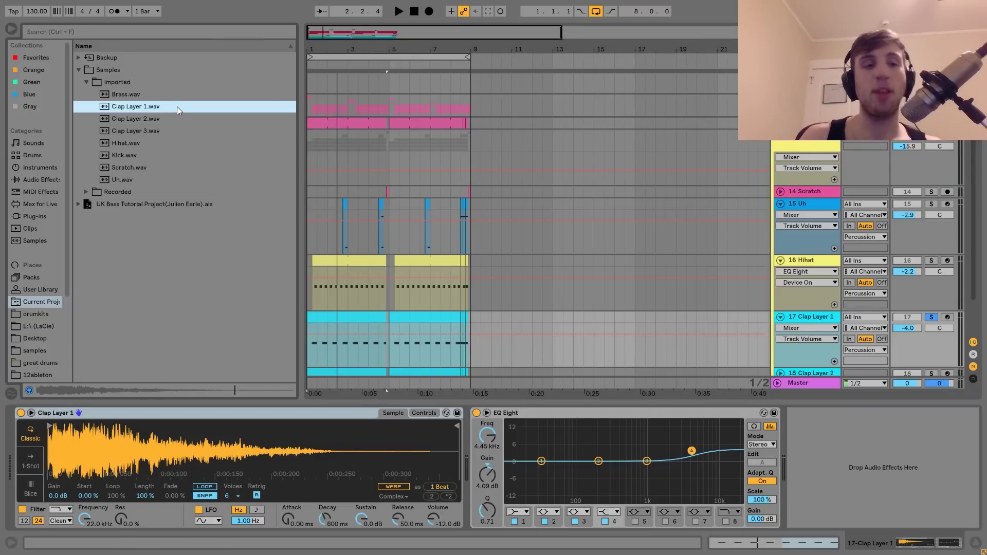
{"action": "key", "text": "space"}
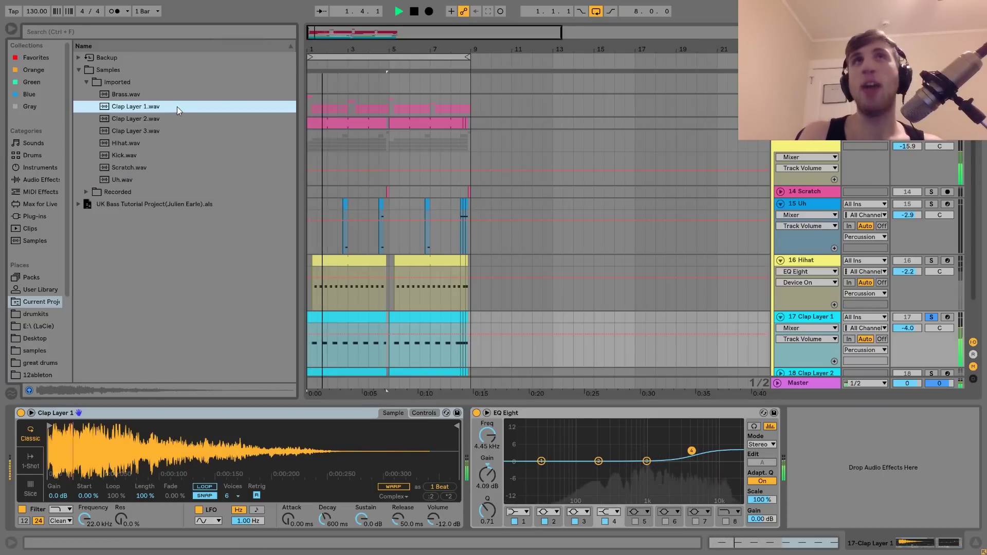
{"action": "key", "text": "space"}
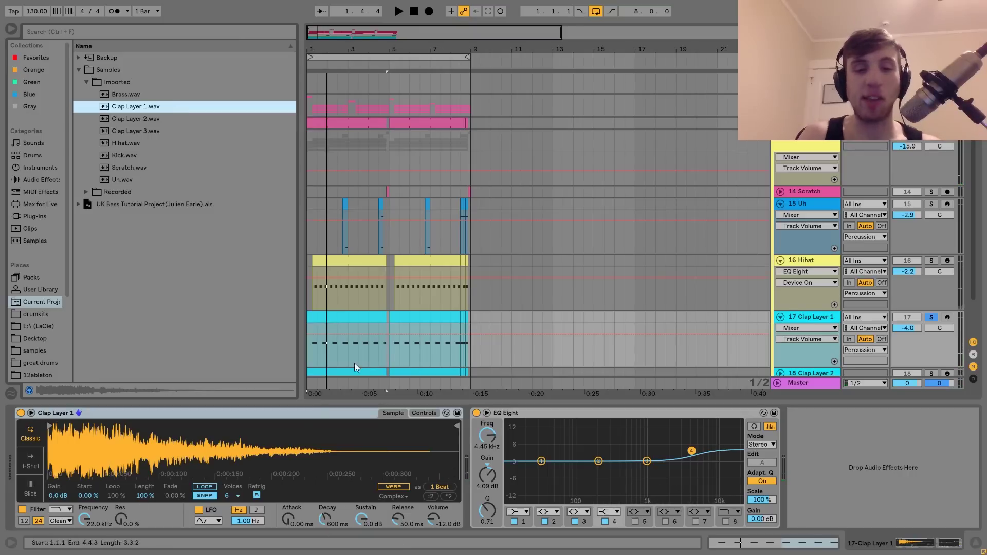
Replay Clap Layer 1 while bypassing and re-enabling its EQ Eight, and audition it again with the EQ on
{"action": "key", "text": "space"}
{"action": "left_click", "coordinate": [476, 413]}
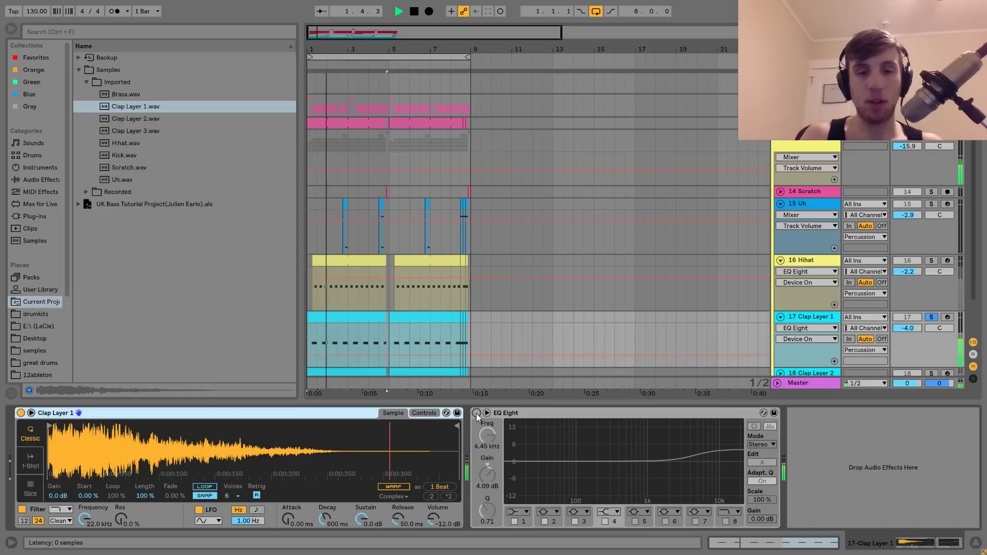
{"action": "left_click", "coordinate": [477, 414]}
{"action": "key", "text": "space"}
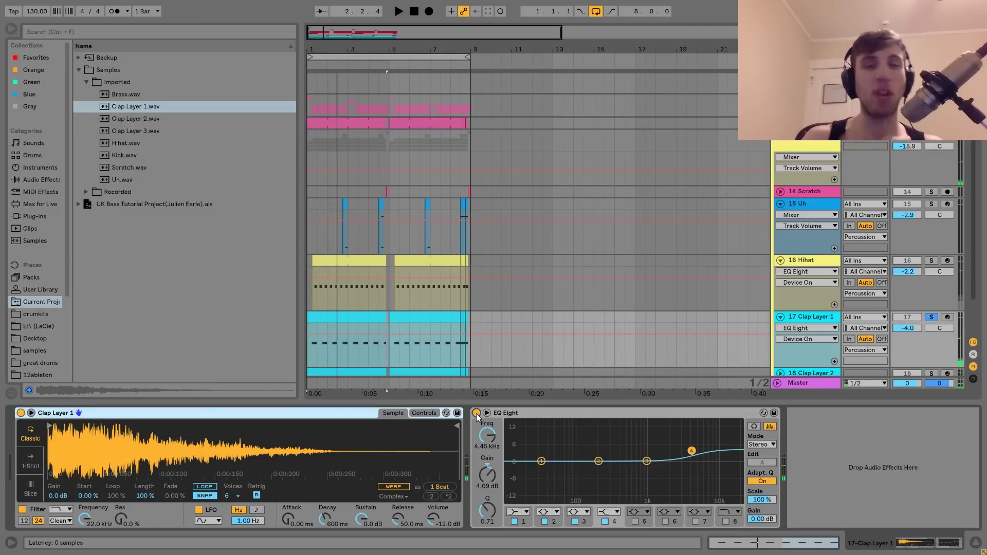
{"action": "key", "text": "space"}
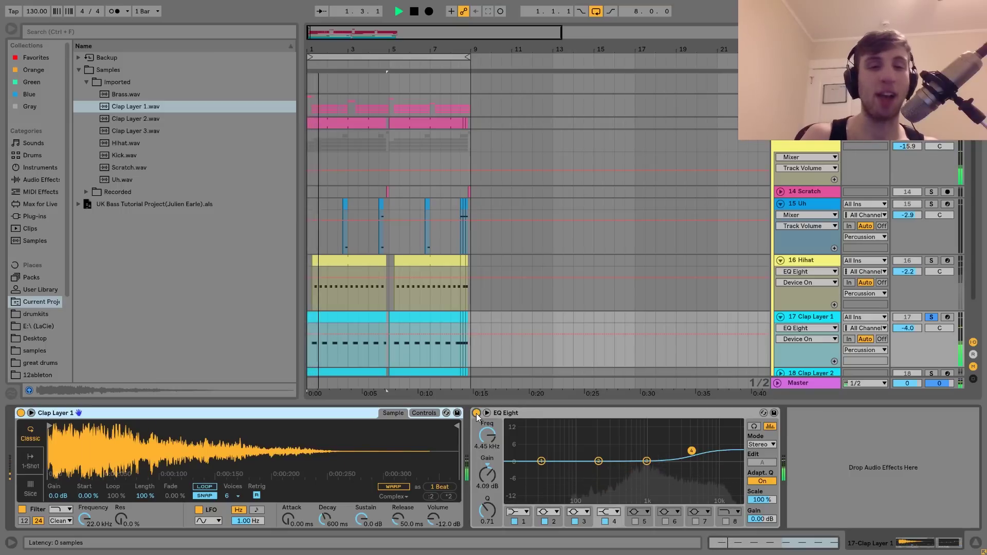
{"action": "key", "text": "space"}
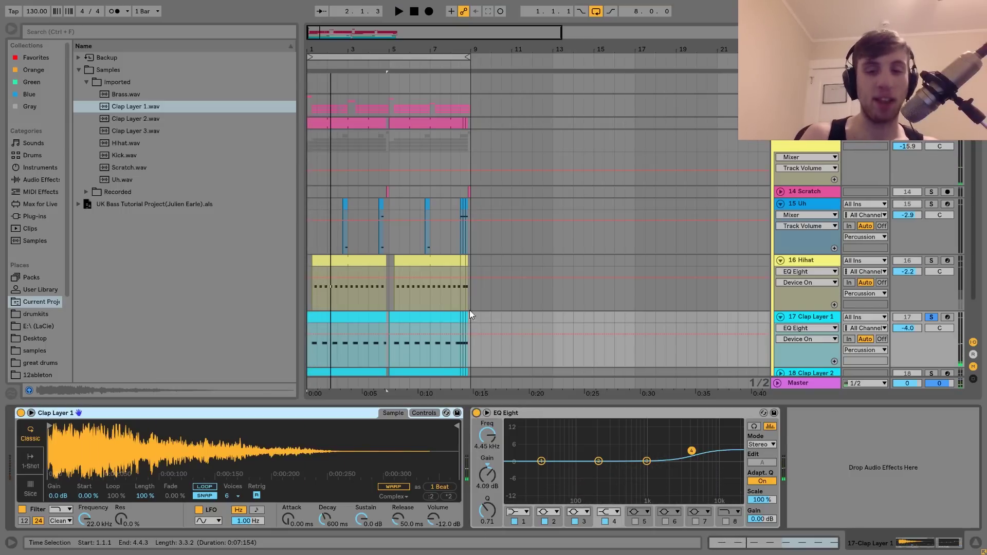
{"action": "key", "text": "space"}
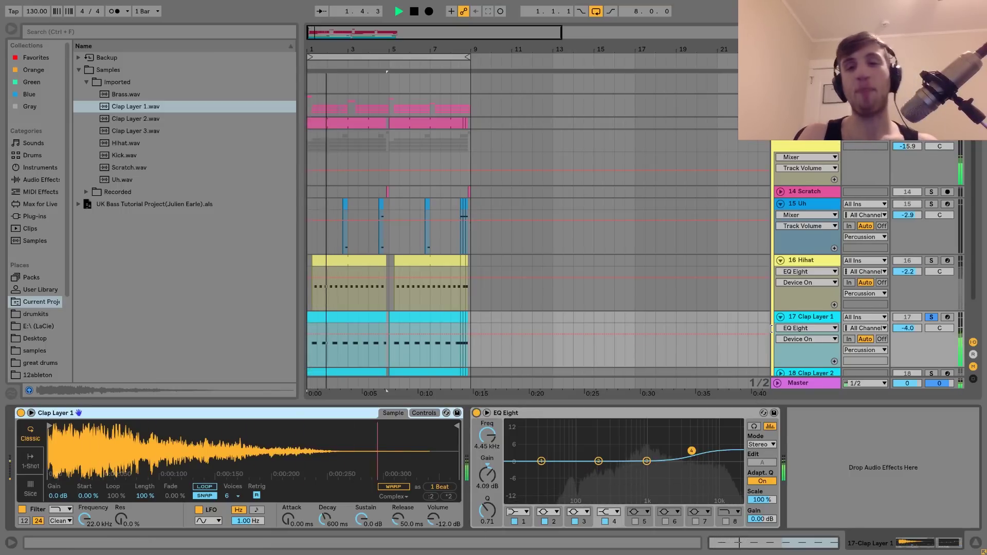
{"action": "scroll", "coordinate": [771, 329], "scroll_direction": "down", "scroll_amount": 3}
{"action": "key", "text": "space"}
Solo and expand the 18 Clap Layer 2 track and audition its pattern repeatedly from the start
{"action": "left_click", "coordinate": [820, 329]}
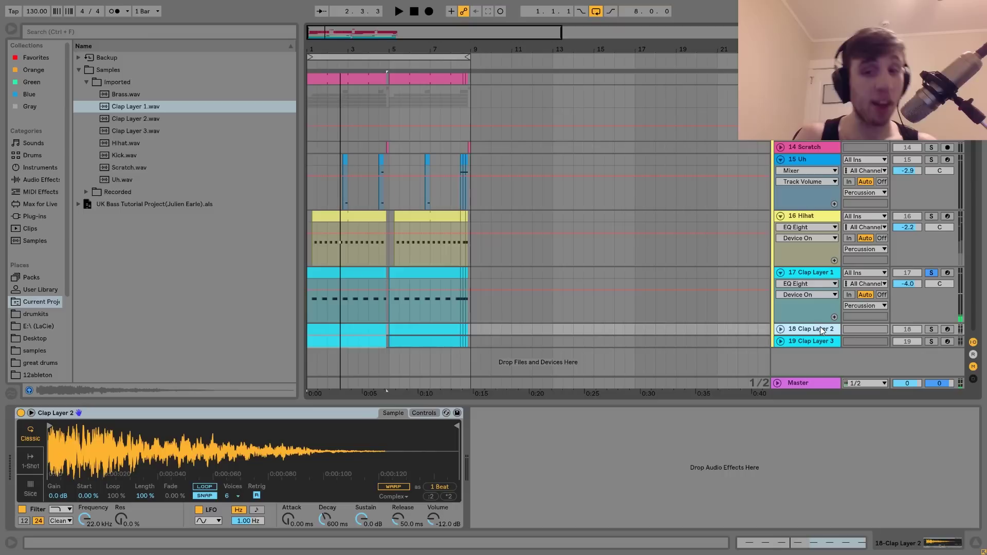
{"action": "left_click", "coordinate": [932, 329]}
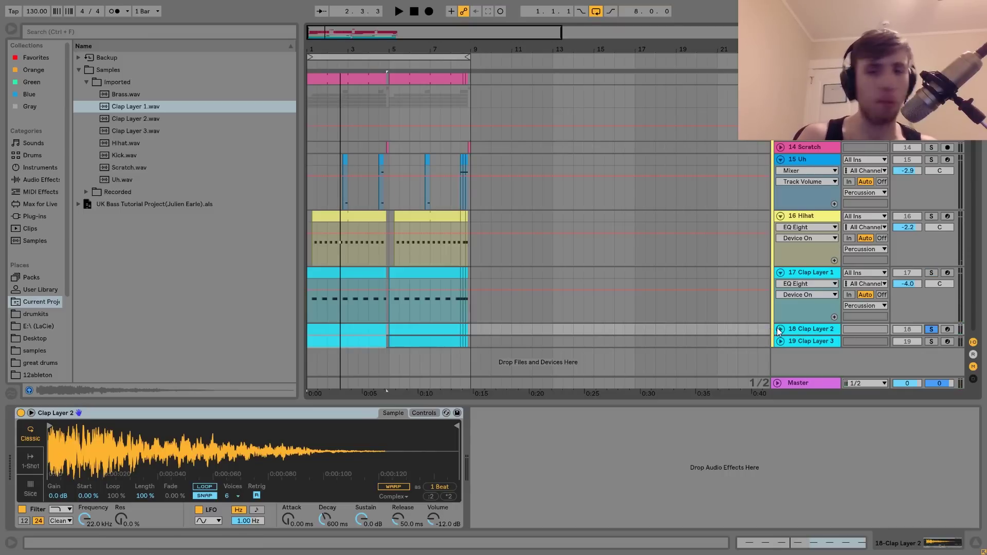
{"action": "left_click", "coordinate": [780, 329]}
{"action": "key", "text": "space"}
{"action": "scroll", "coordinate": [791, 331], "scroll_direction": "down", "scroll_amount": 2}
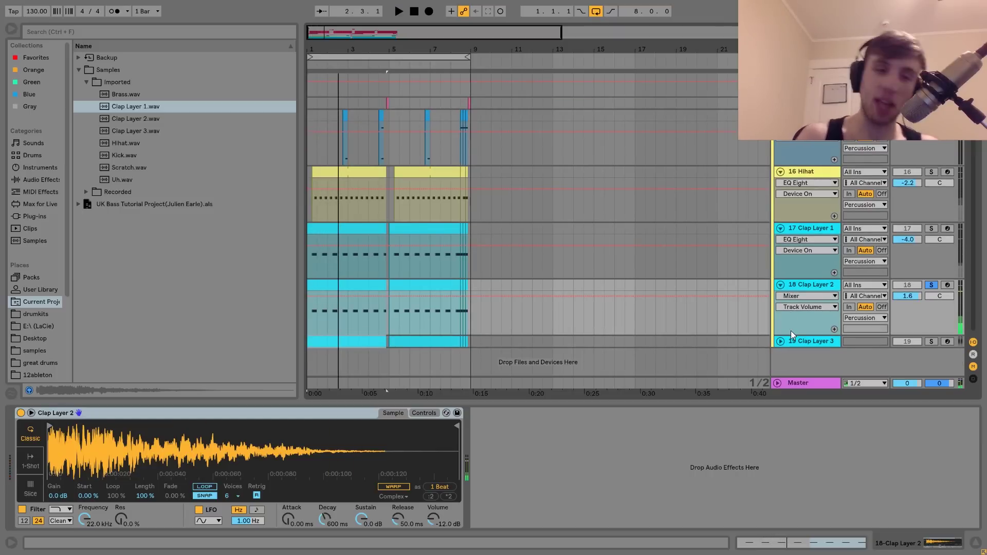
{"action": "key", "text": "space"}
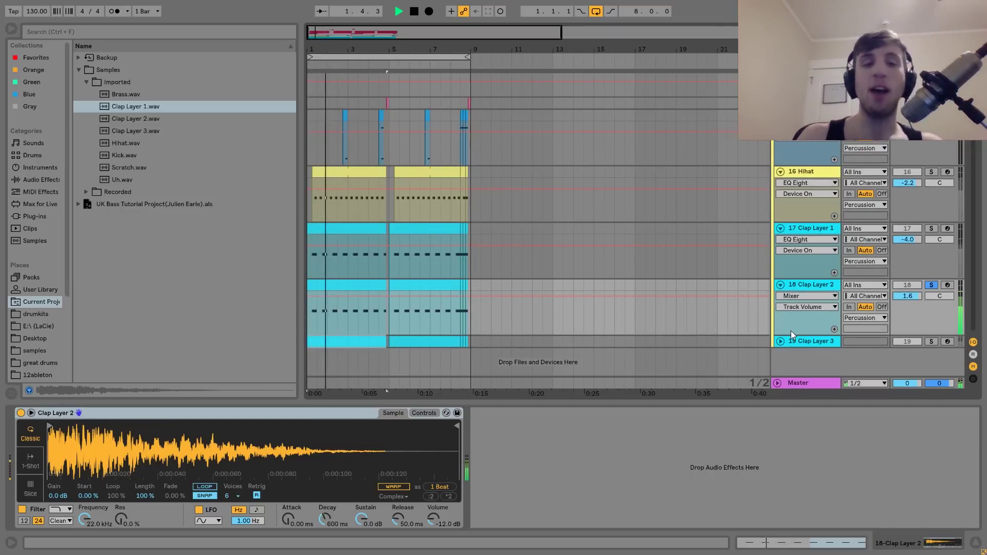
{"action": "key", "text": "space"}
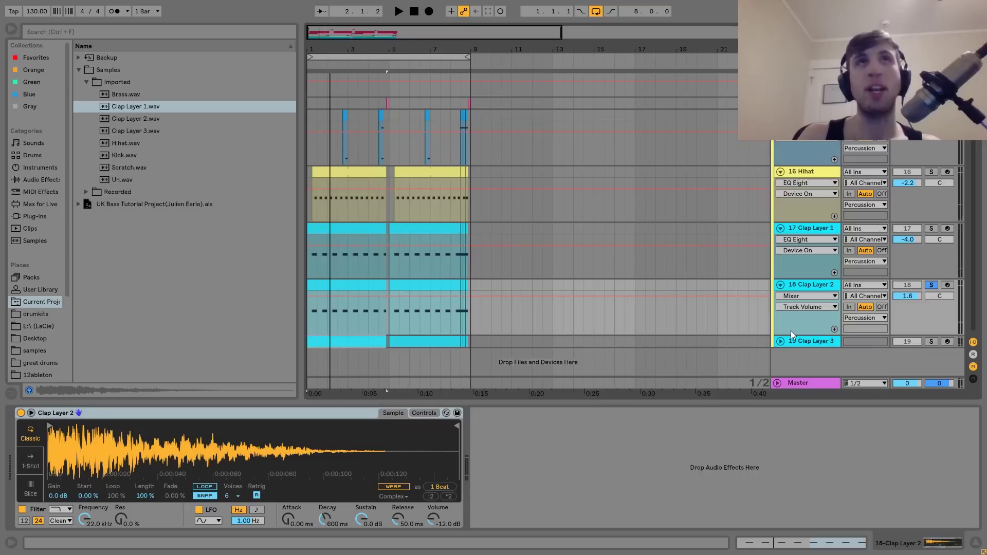
{"action": "key", "text": "space"}
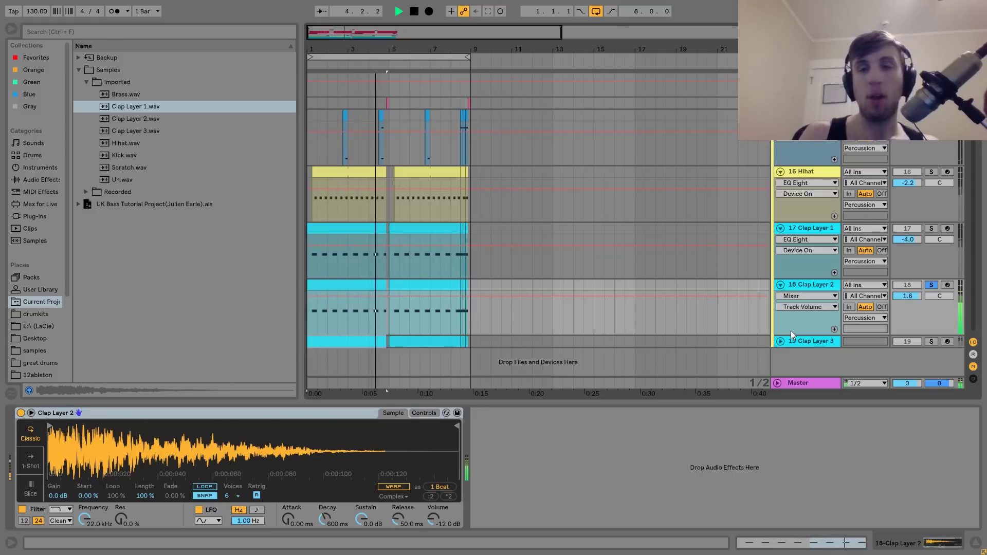
{"action": "key", "text": "space"}
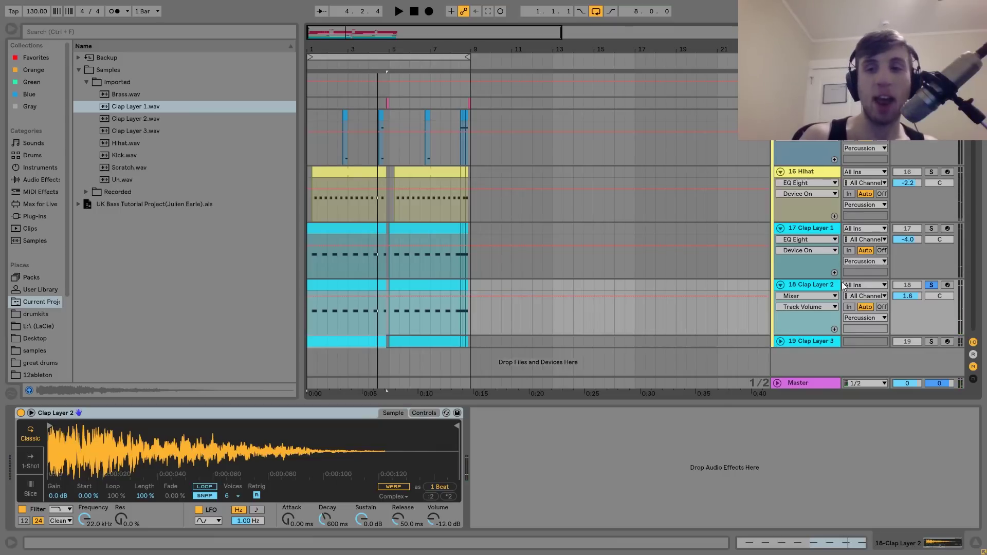
Unsolo 18 Clap Layer 2 and compare the full mix from the start with that track muted and unmuted
{"action": "left_click", "coordinate": [933, 285]}
{"action": "key", "text": "space"}
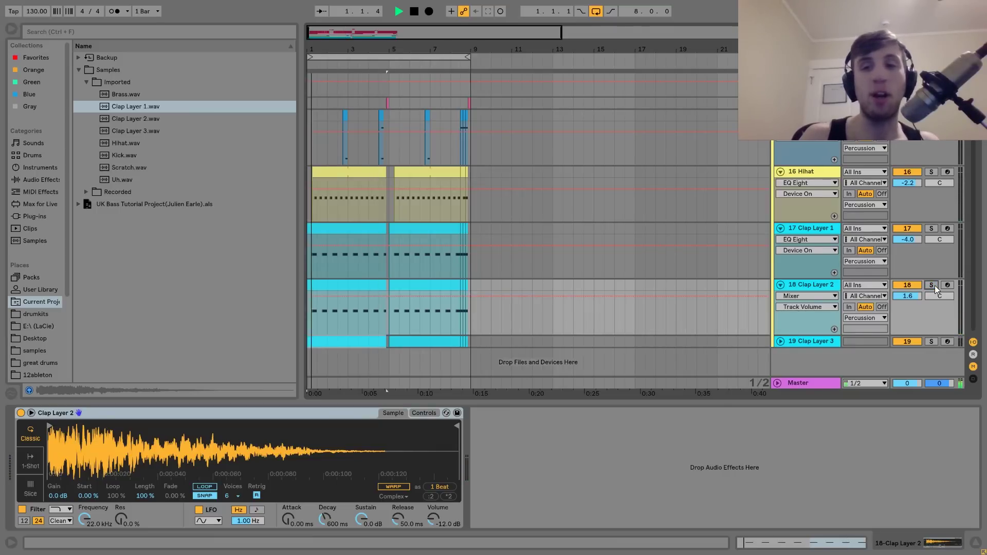
{"action": "left_click", "coordinate": [915, 286]}
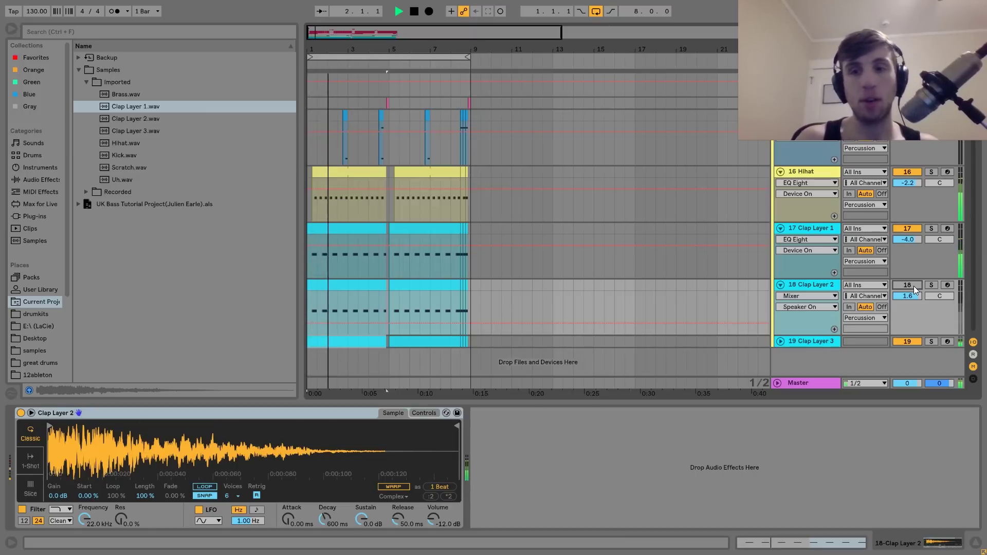
{"action": "left_click", "coordinate": [914, 286]}
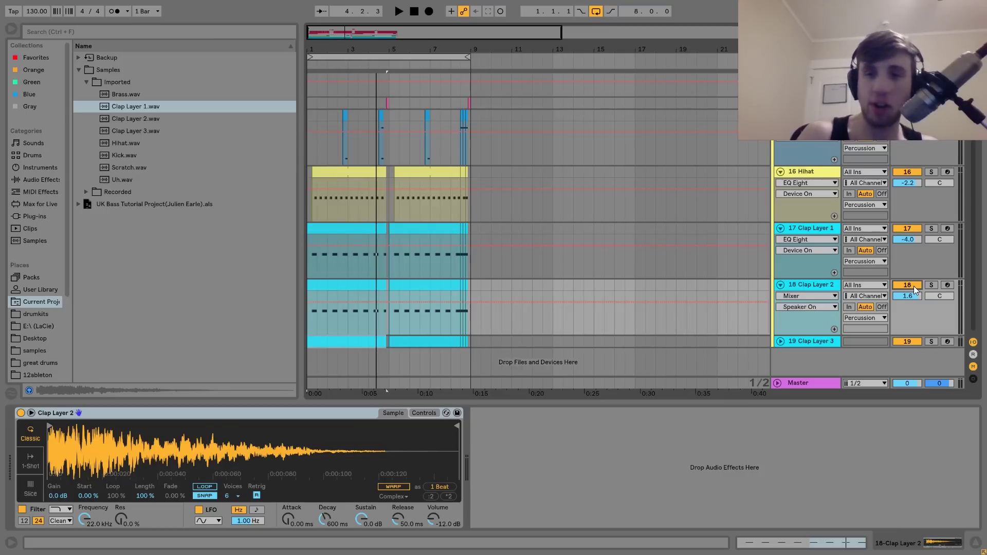
Expand and solo the 19 Clap Layer 3 track and audition its pattern from the start
{"action": "left_click", "coordinate": [797, 341]}
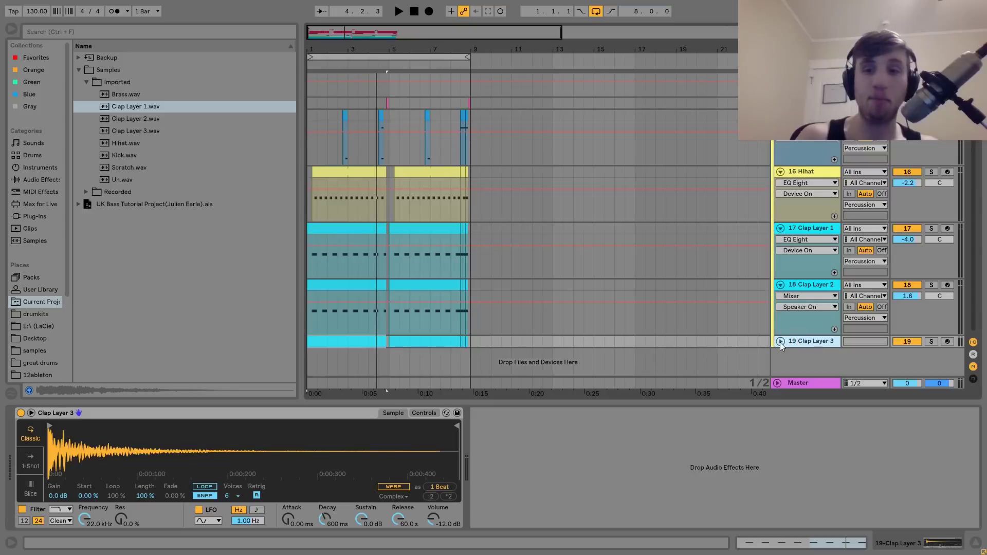
{"action": "left_click", "coordinate": [779, 342]}
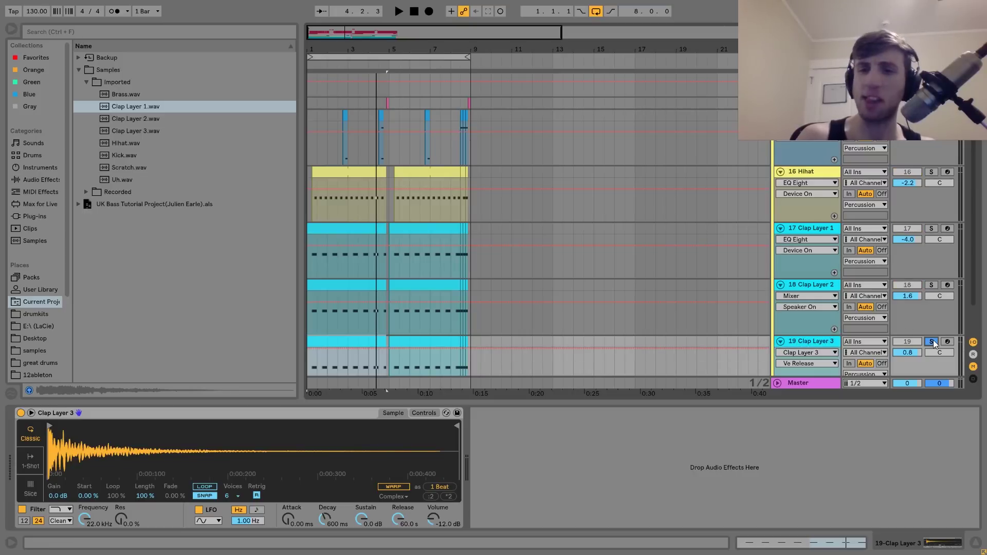
{"action": "left_click", "coordinate": [932, 341]}
{"action": "key", "text": "space"}
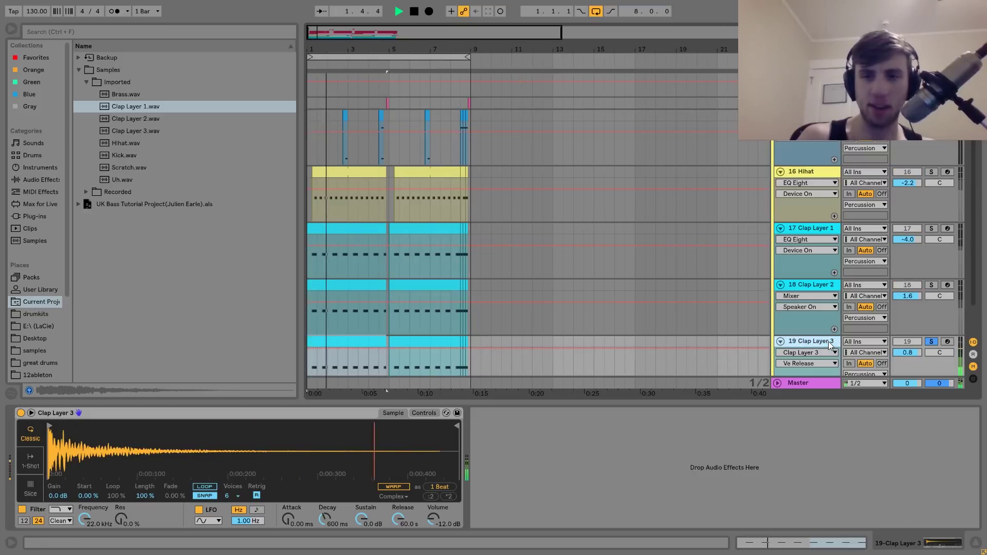
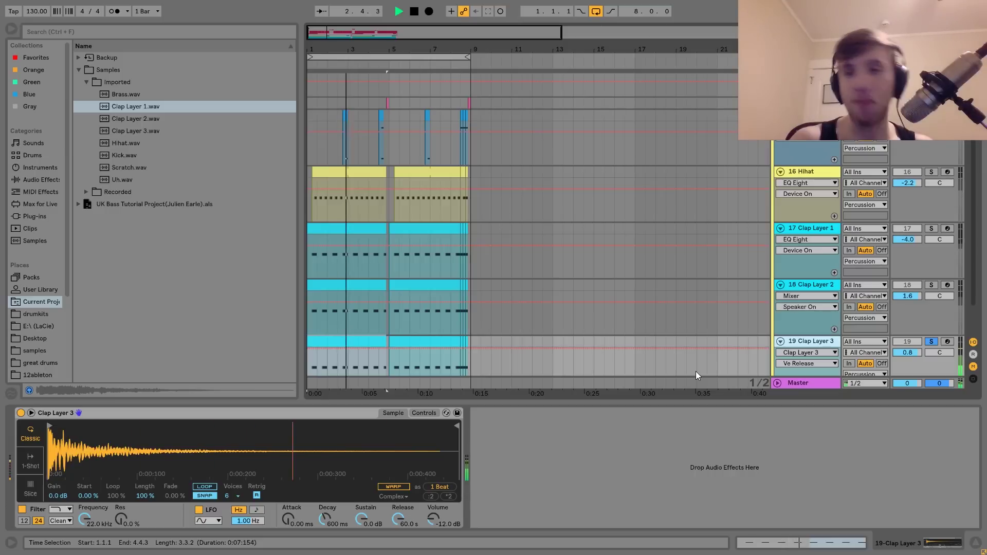
Clear the clap solos and compare the full mix with 19 Clap Layer 3 muted and unmuted
{"action": "left_click", "coordinate": [931, 286]}
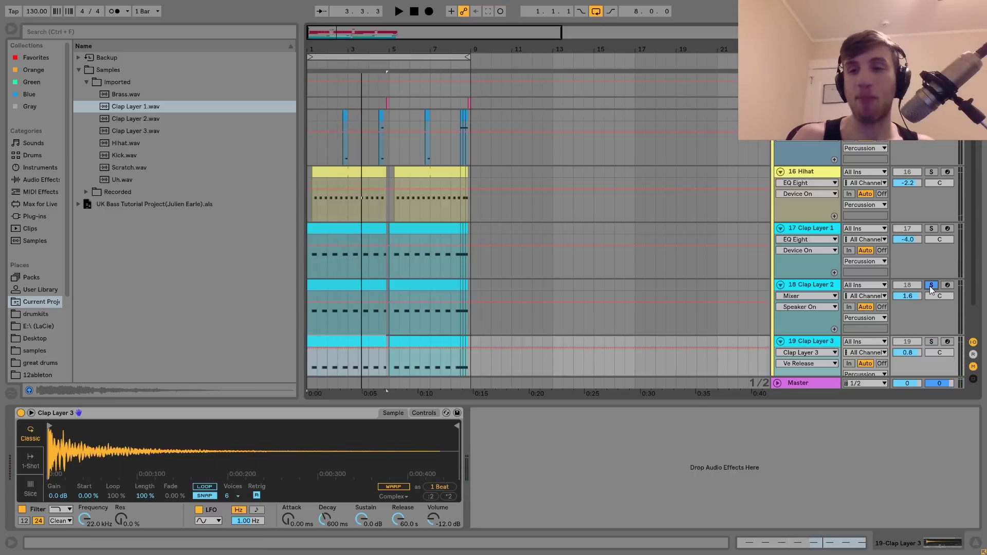
{"action": "left_click", "coordinate": [910, 341]}
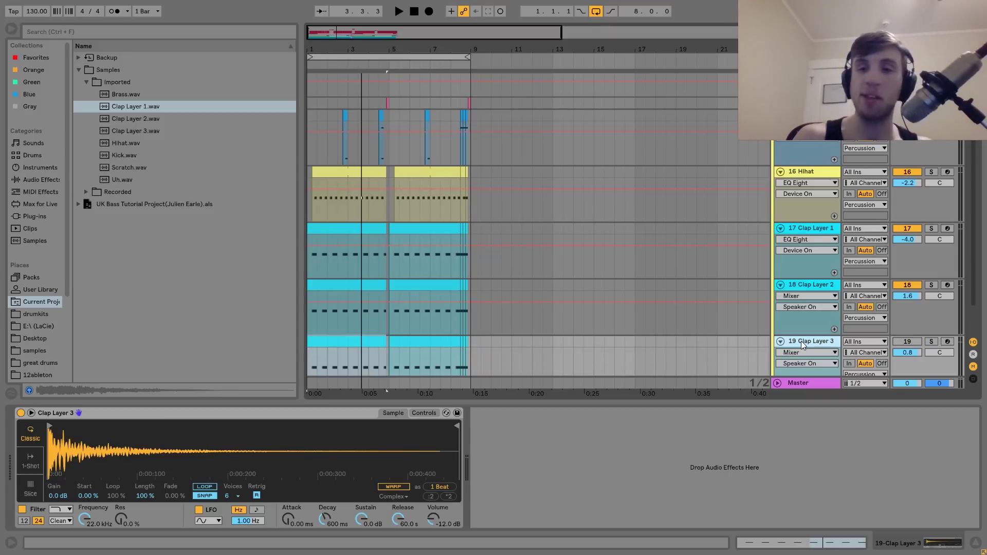
{"action": "key", "text": "space"}
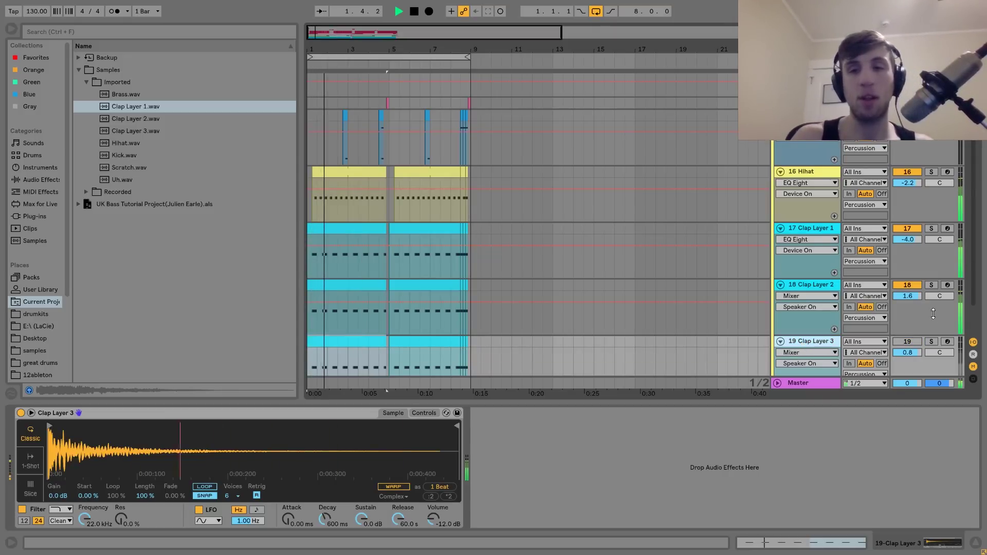
{"action": "left_click", "coordinate": [913, 342]}
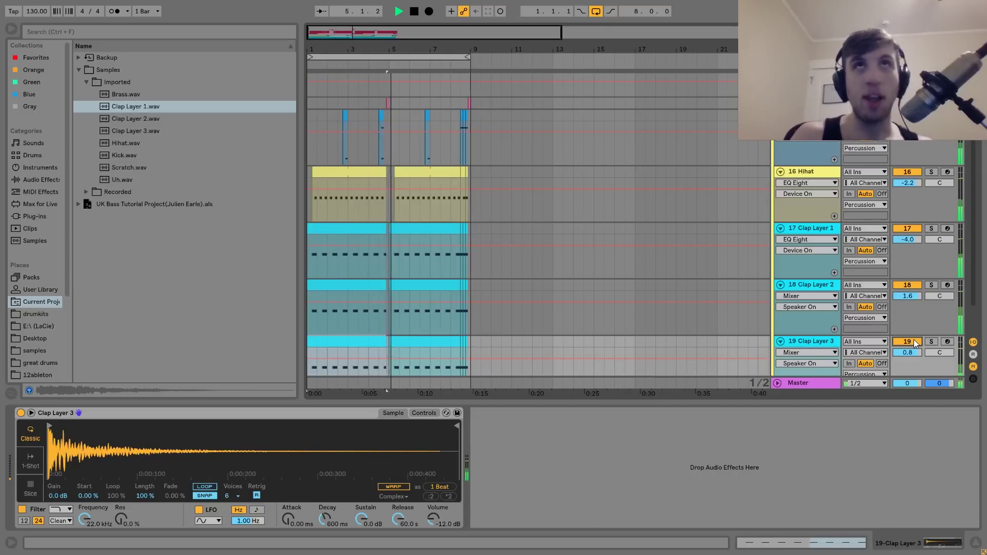
{"action": "key", "text": "space"}
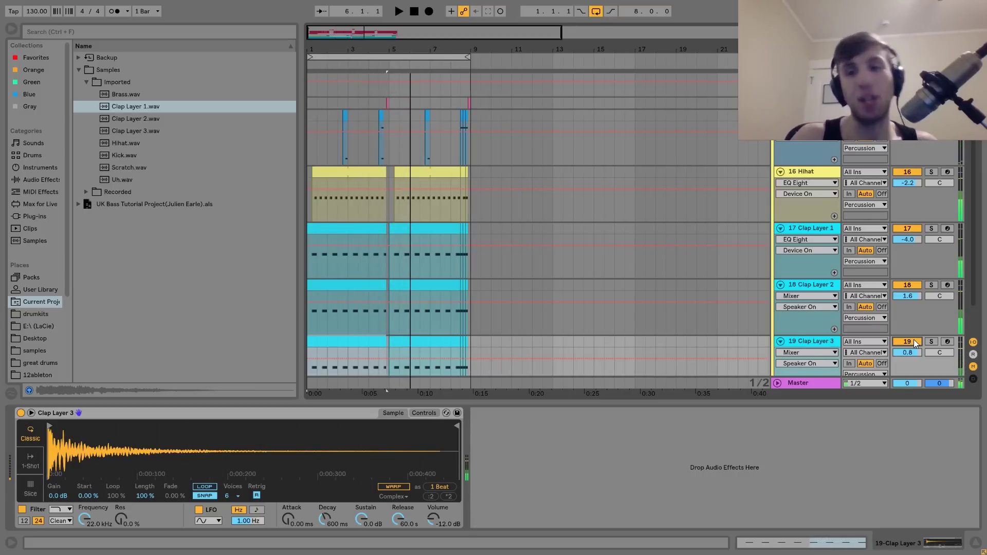
Solo the Percussion group and audition it from the start with its Drum Buss and EQ Eight on
{"action": "scroll", "coordinate": [848, 265], "scroll_direction": "up", "scroll_amount": 5}
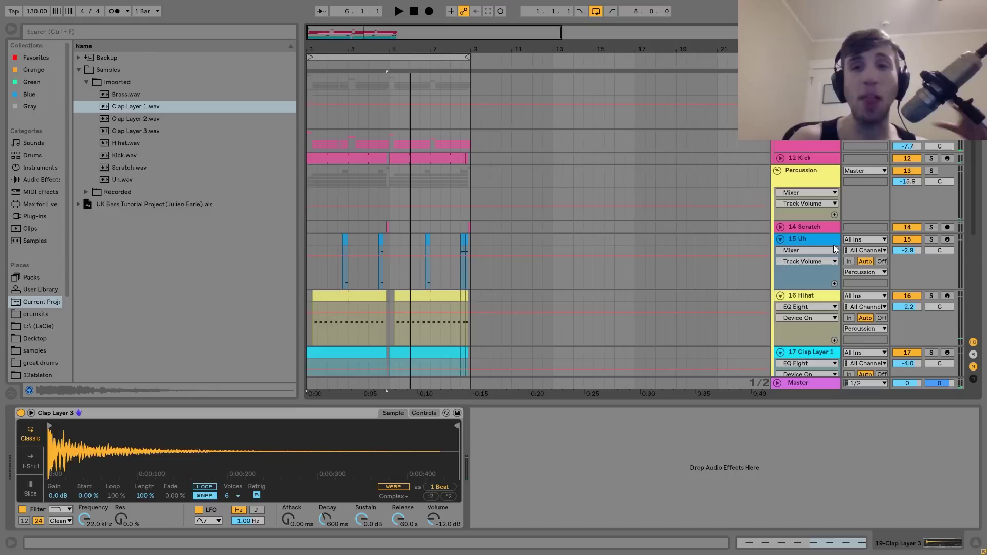
{"action": "left_click", "coordinate": [809, 158]}
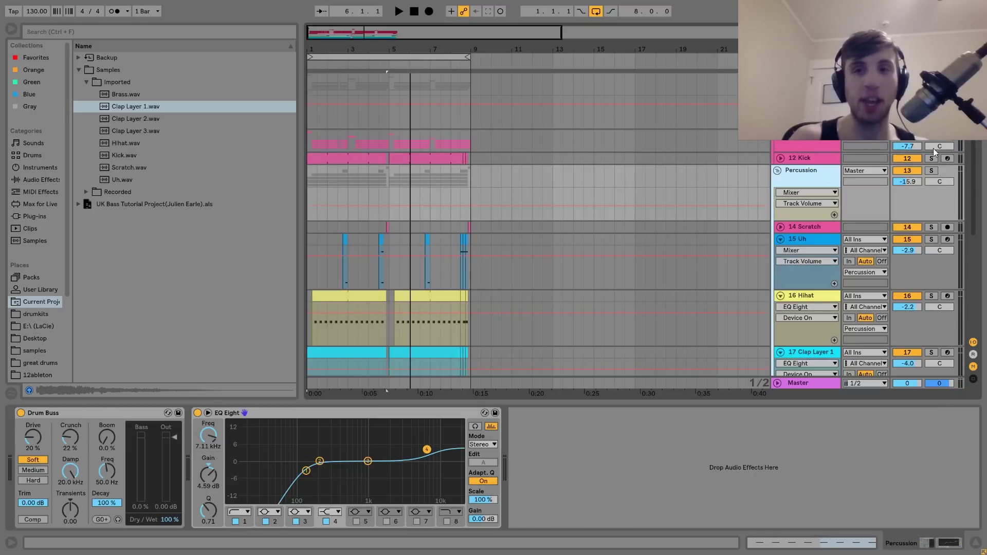
{"action": "left_click", "coordinate": [932, 170]}
{"action": "key", "text": "space"}
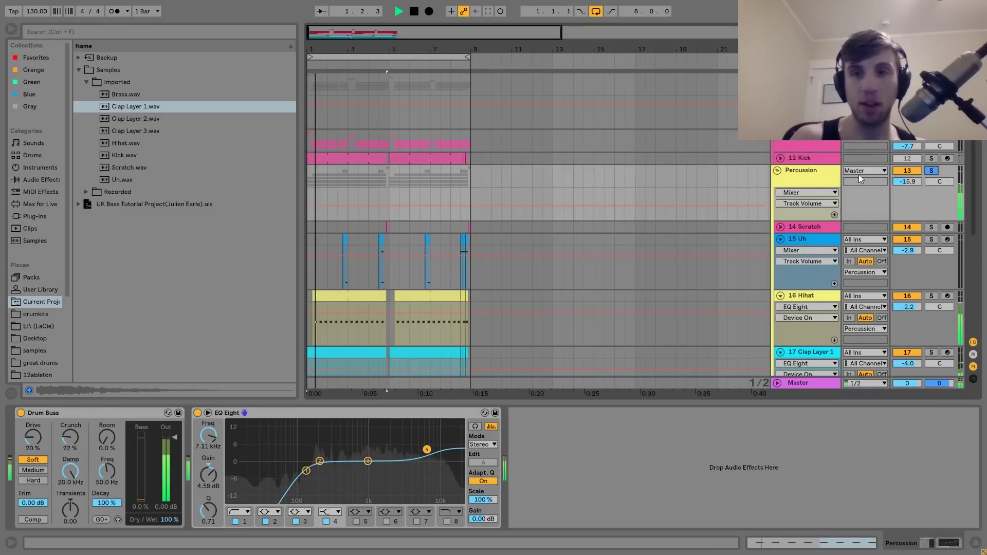
{"action": "left_click", "coordinate": [808, 171]}
{"action": "key", "text": "space"}
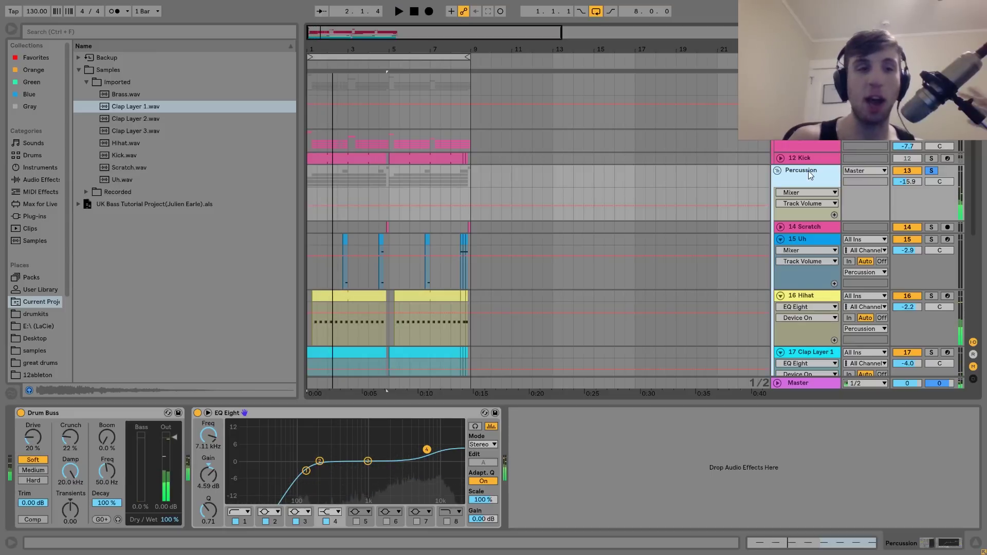
Bypass the Percussion group's EQ Eight and Drum Buss, unsolo the group, and compare the full mix with both effects off and on
{"action": "left_click", "coordinate": [198, 412]}
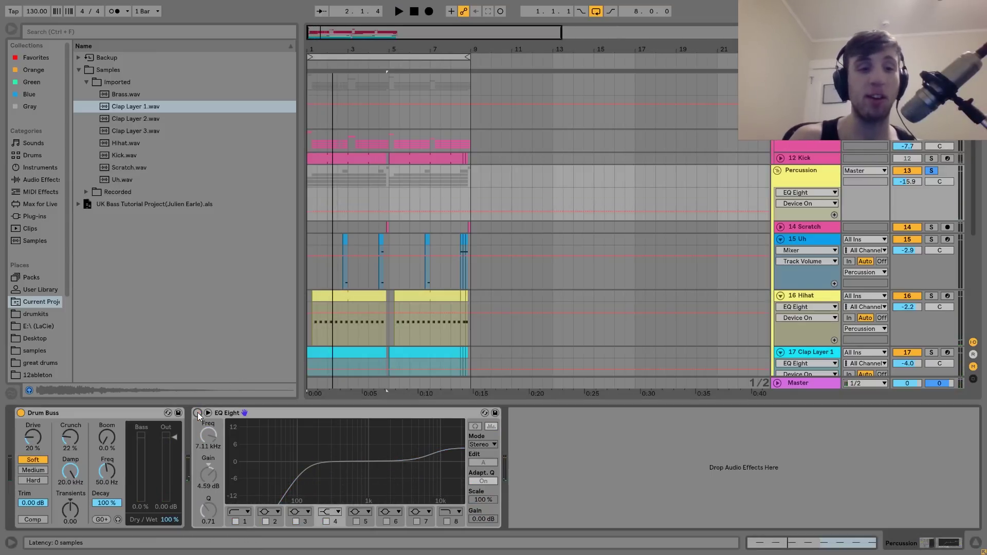
{"action": "left_click", "coordinate": [21, 412]}
{"action": "key", "text": "space"}
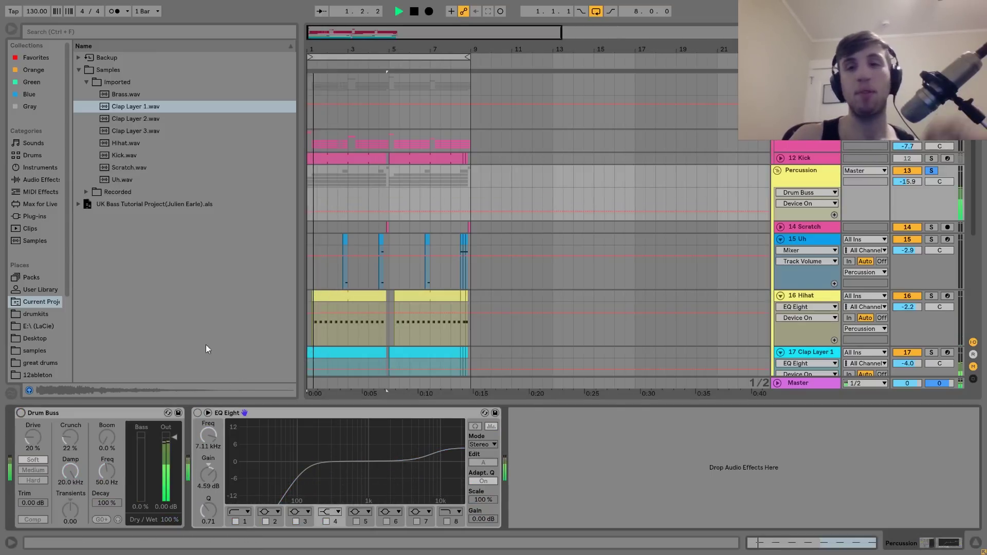
{"action": "left_click", "coordinate": [930, 170]}
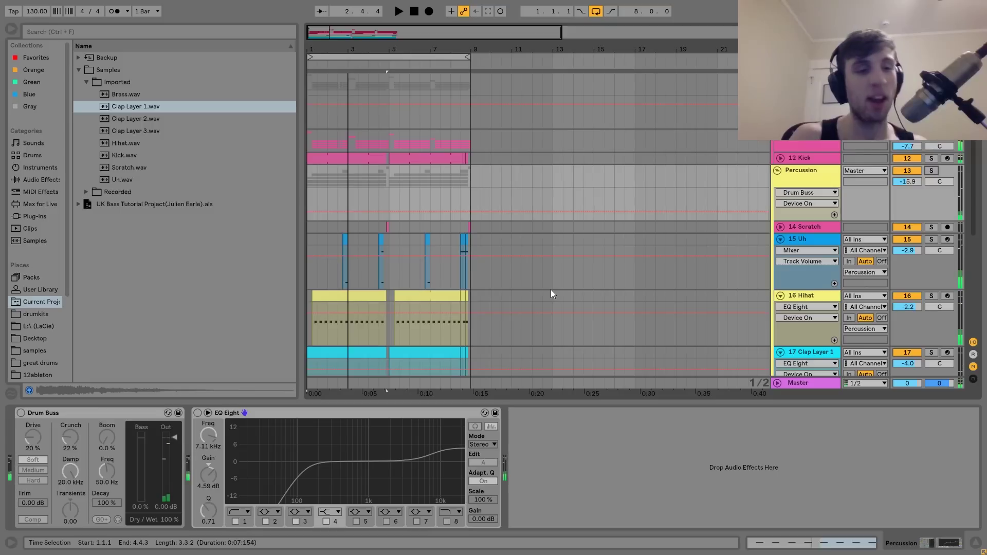
{"action": "key", "text": "0"}
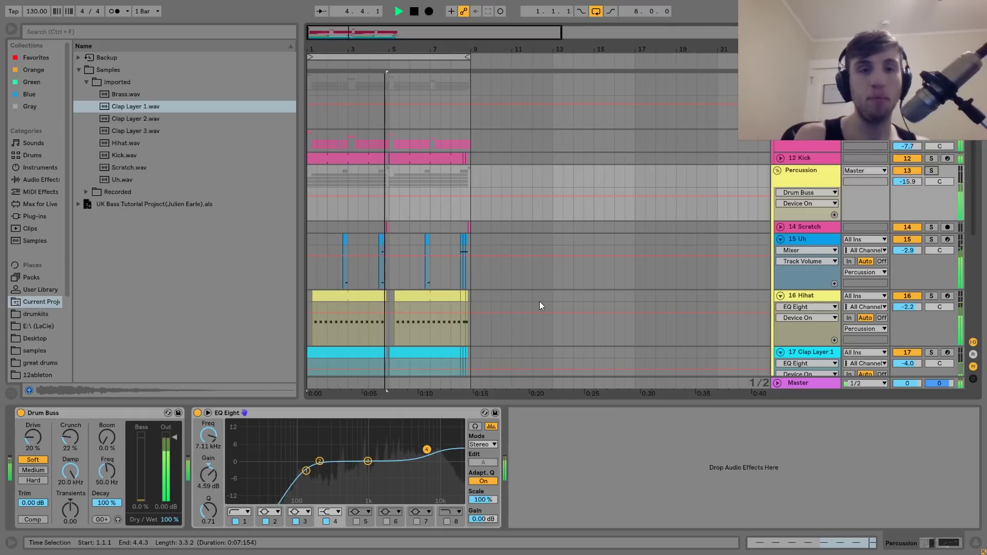
{"action": "key", "text": "space"}
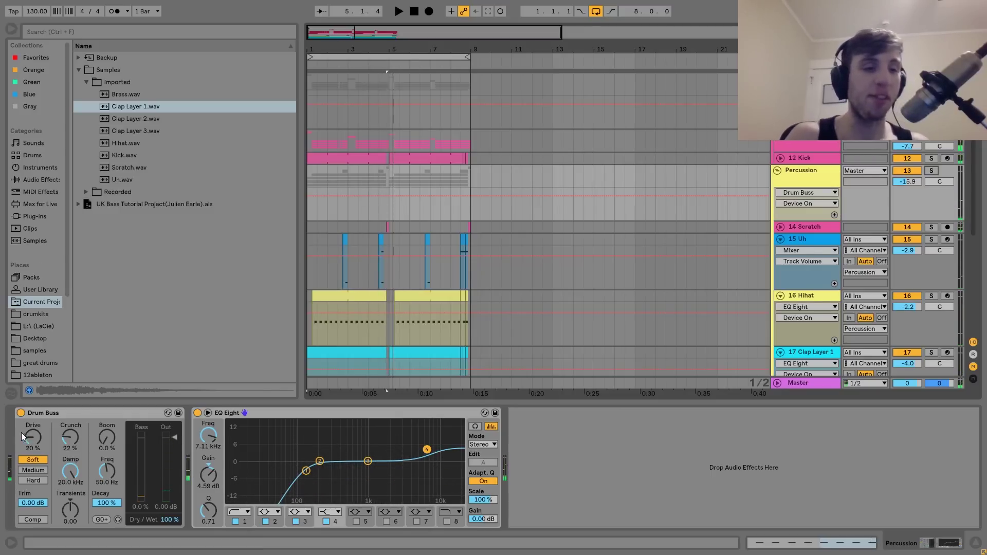
Replay the full mix while bypassing and re-enabling the Percussion group's EQ Eight, and audition it again with the EQ on
{"action": "left_click", "coordinate": [228, 414]}
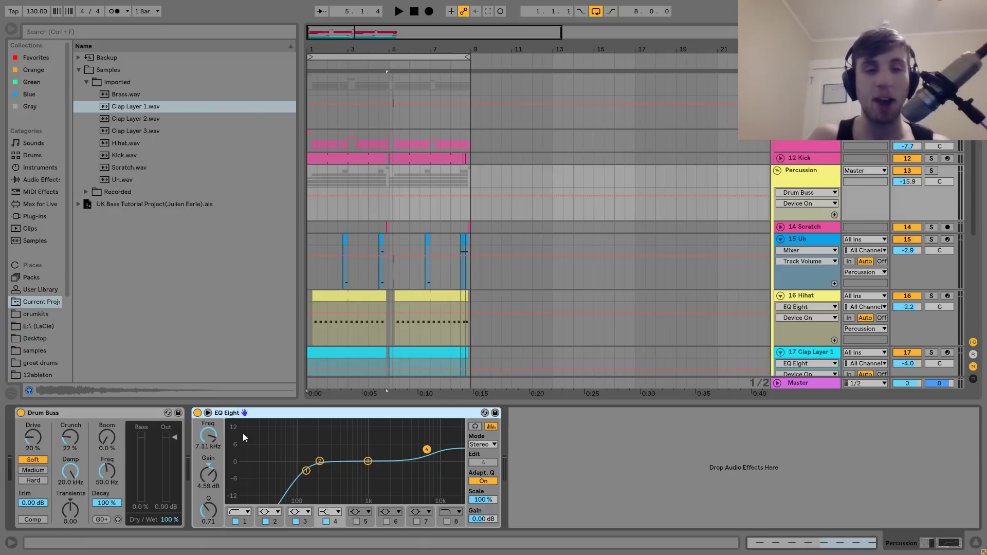
{"action": "left_click", "coordinate": [198, 412]}
{"action": "key", "text": "space"}
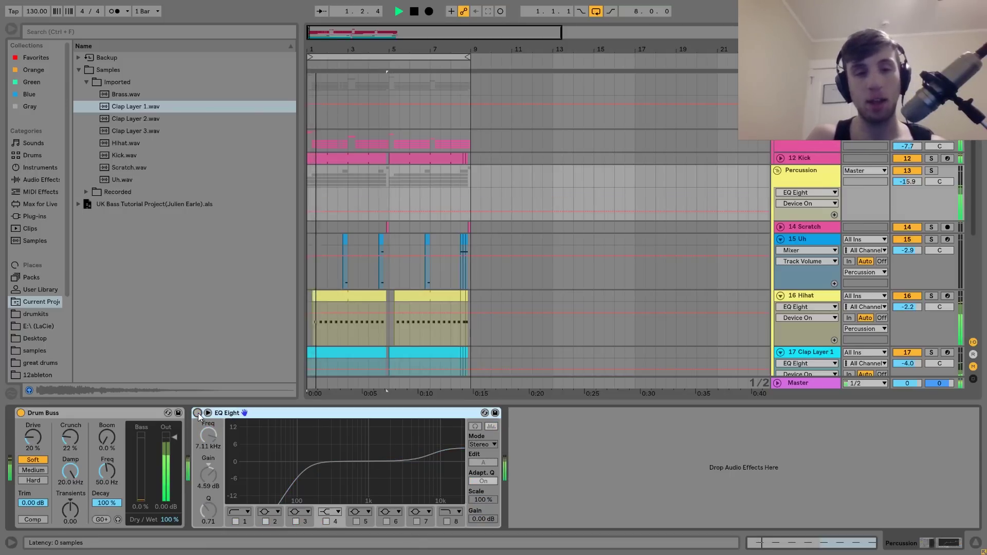
{"action": "left_click", "coordinate": [198, 413]}
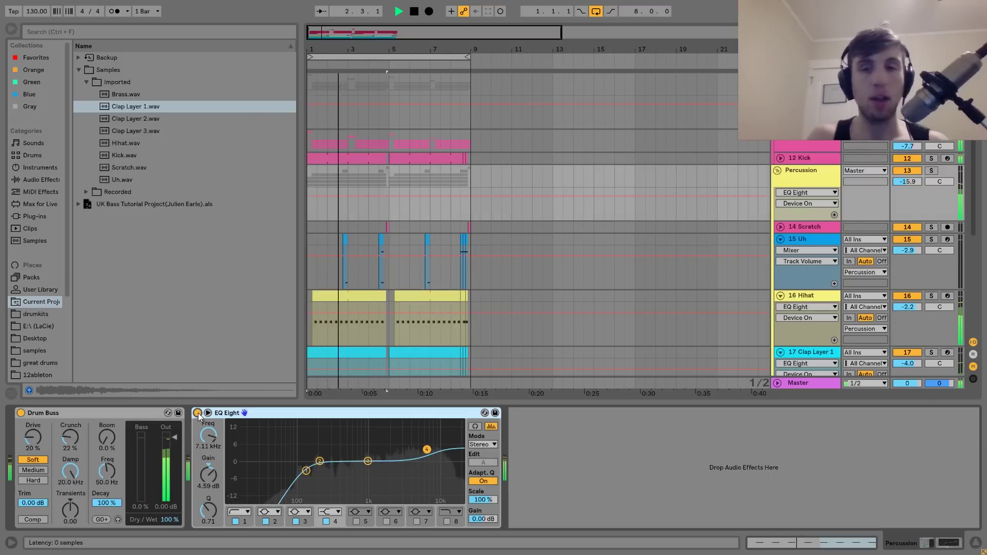
{"action": "key", "text": "space"}
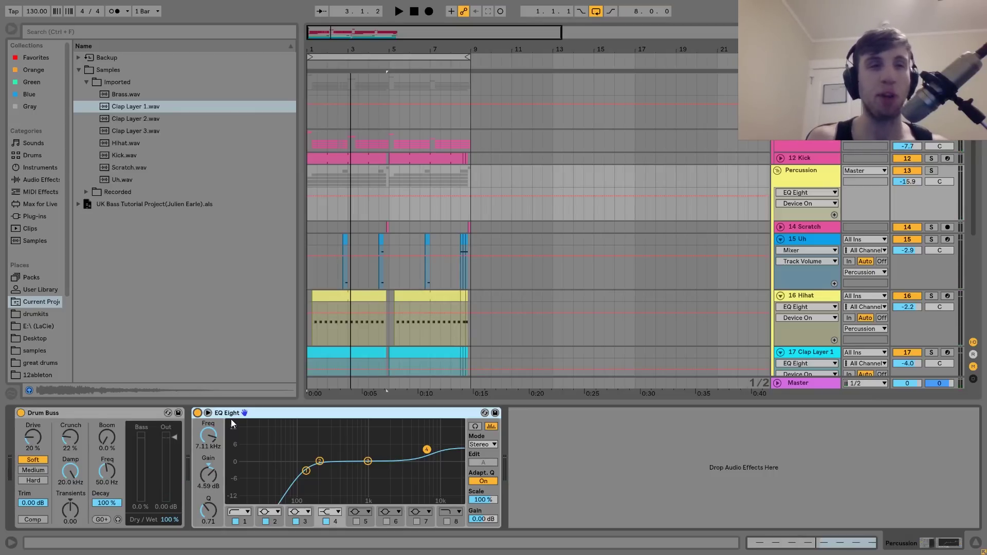
{"action": "key", "text": "space"}
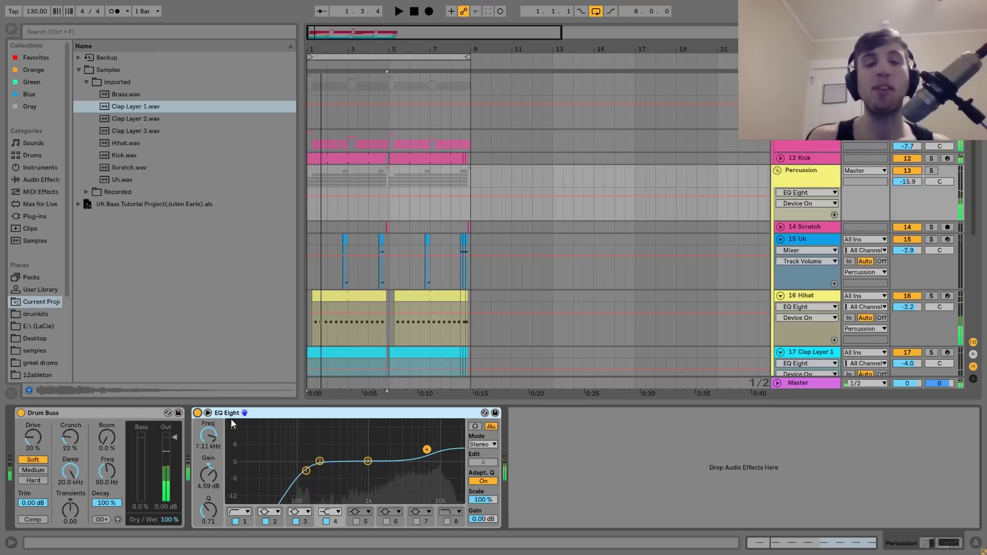